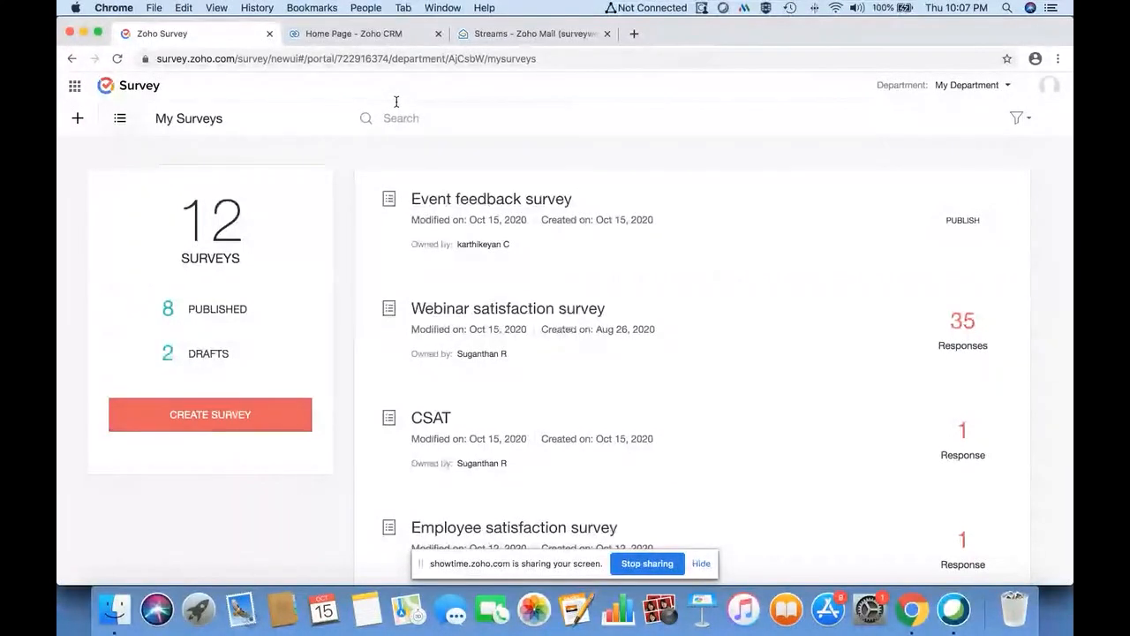
- Open the Event feedback survey in the editor and review its Name, Company name, email and satisfaction questions
click(497, 198)
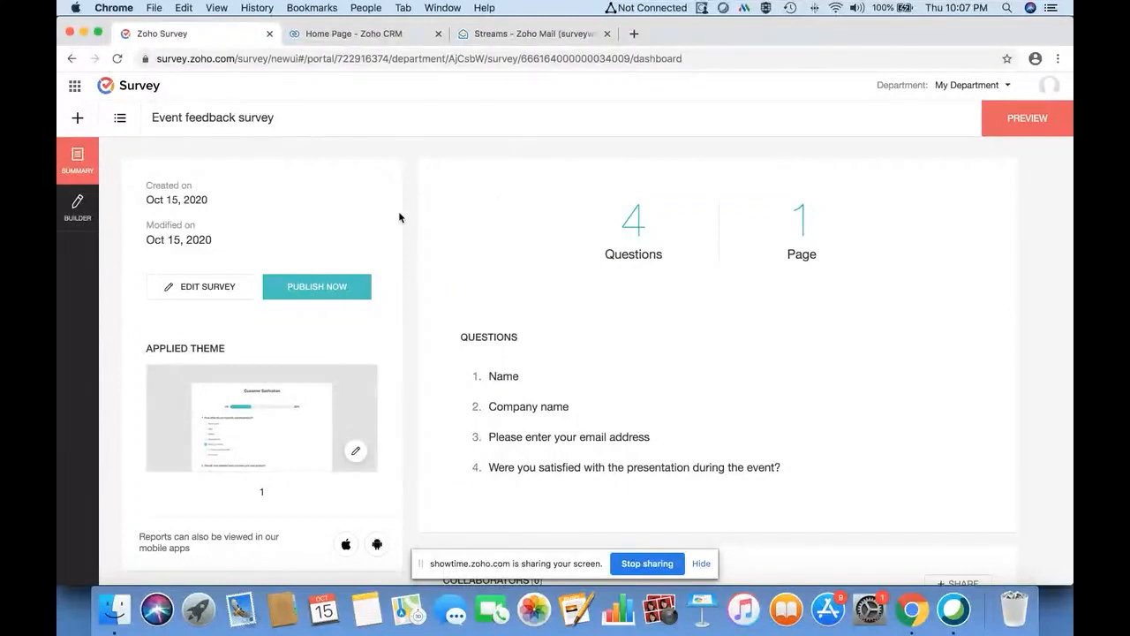
click(180, 285)
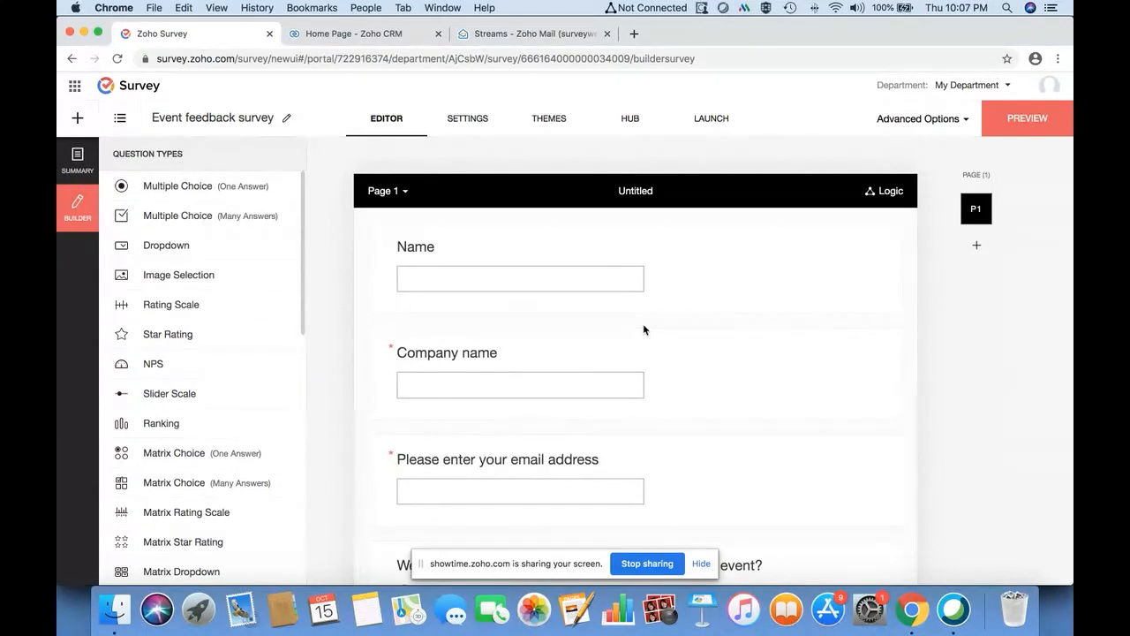
scroll(644, 329, down, 3)
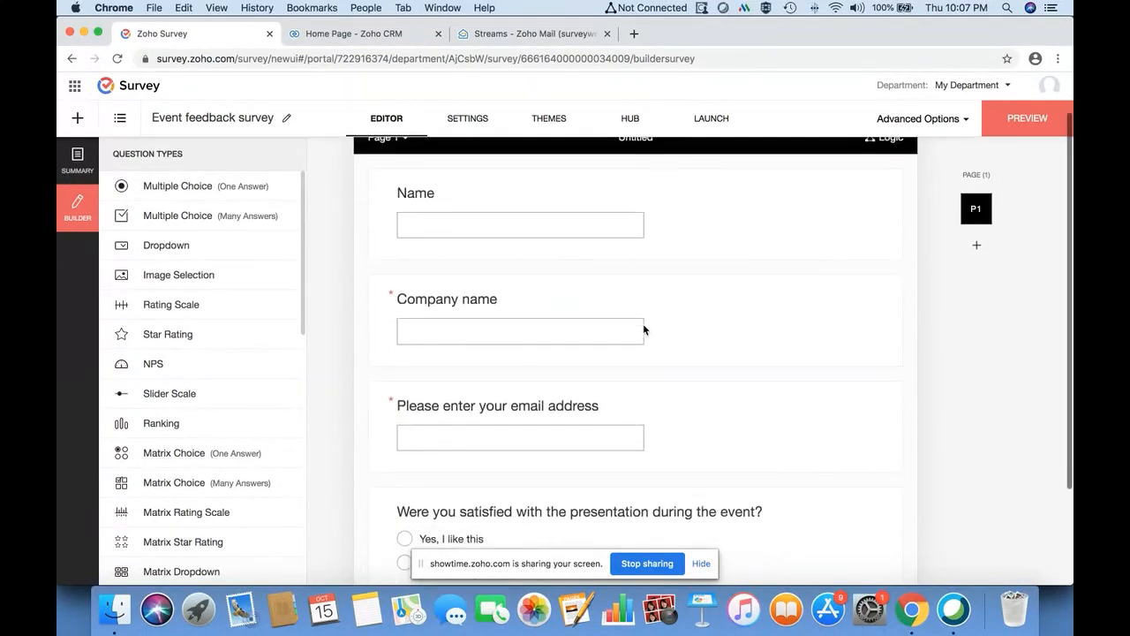
scroll(644, 329, down, 1)
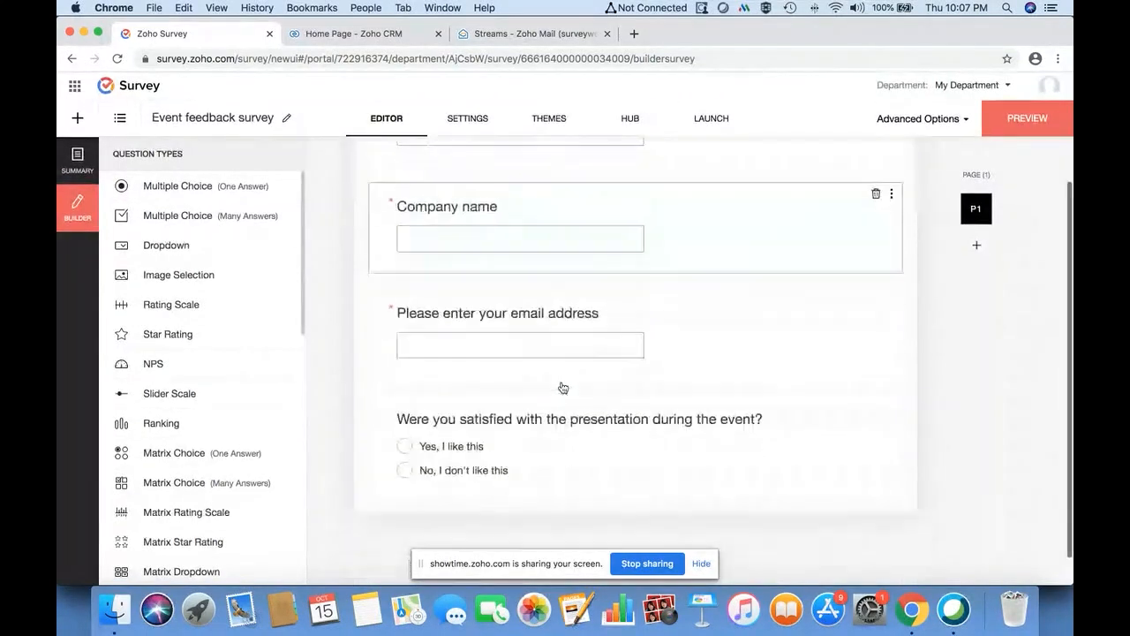
scroll(562, 388, up, 4)
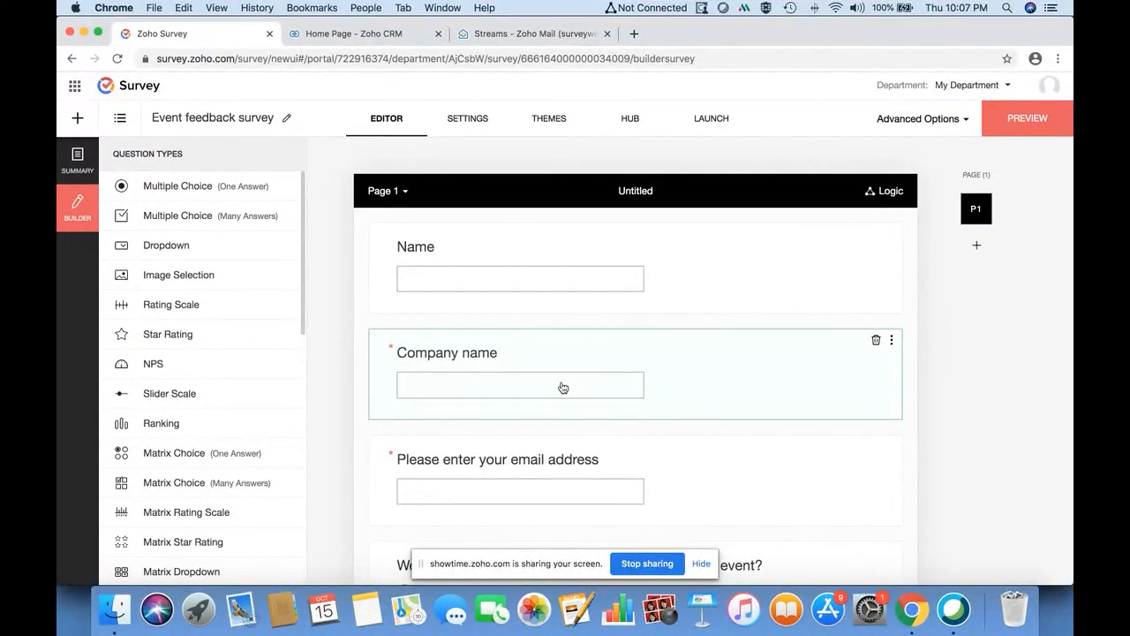
- Start a Zoho CRM integration from HUB with Leads as the target module
click(636, 126)
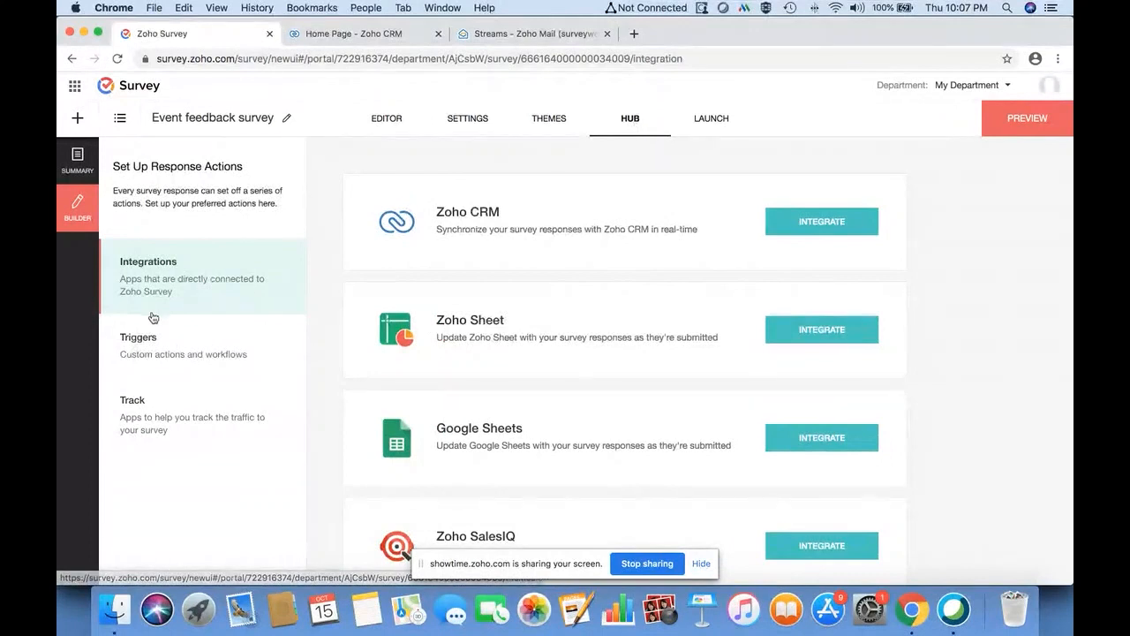
click(798, 221)
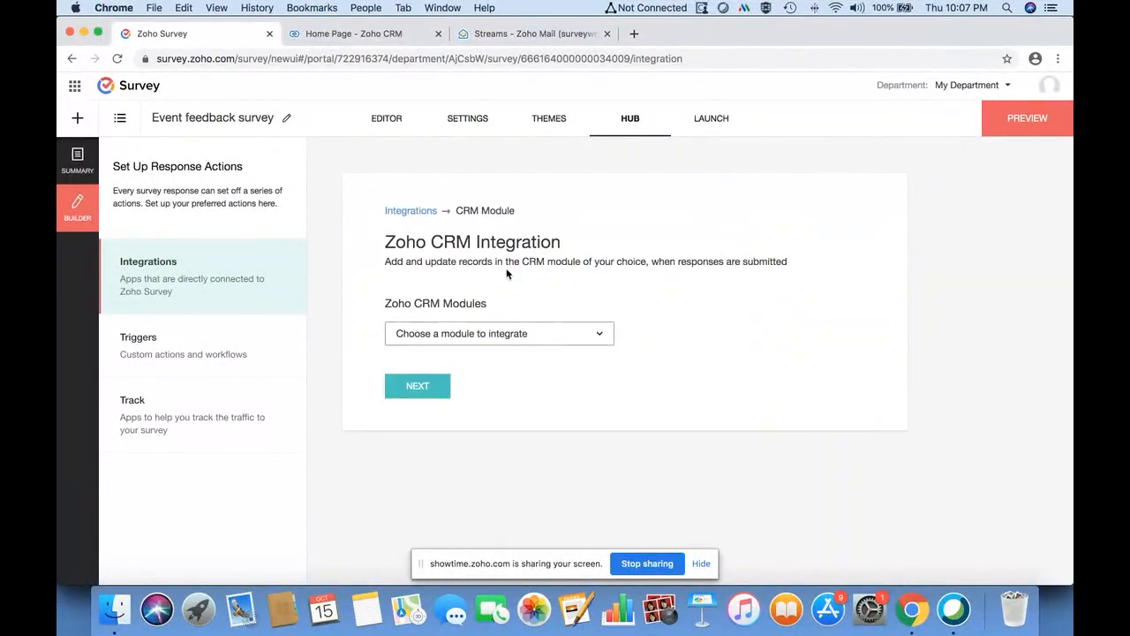
click(543, 337)
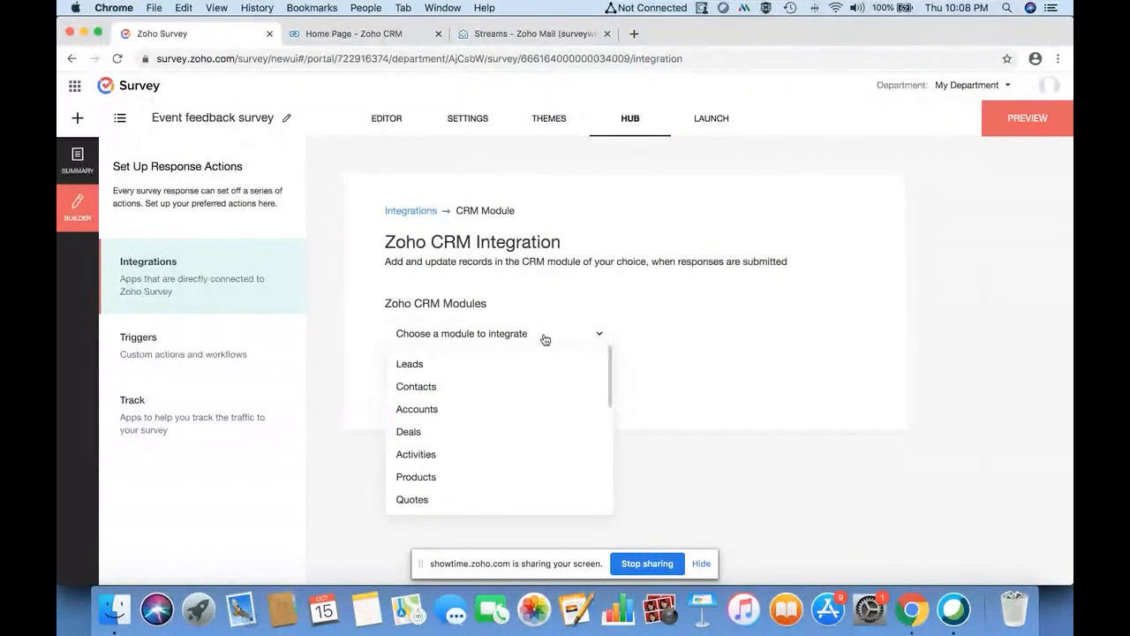
click(446, 364)
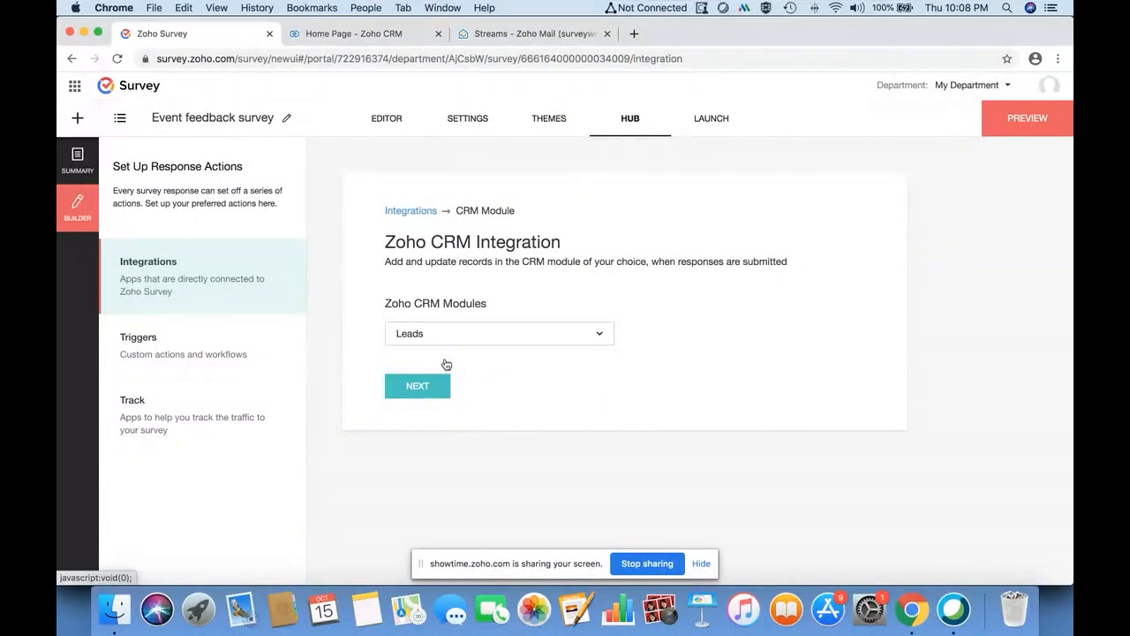
click(428, 385)
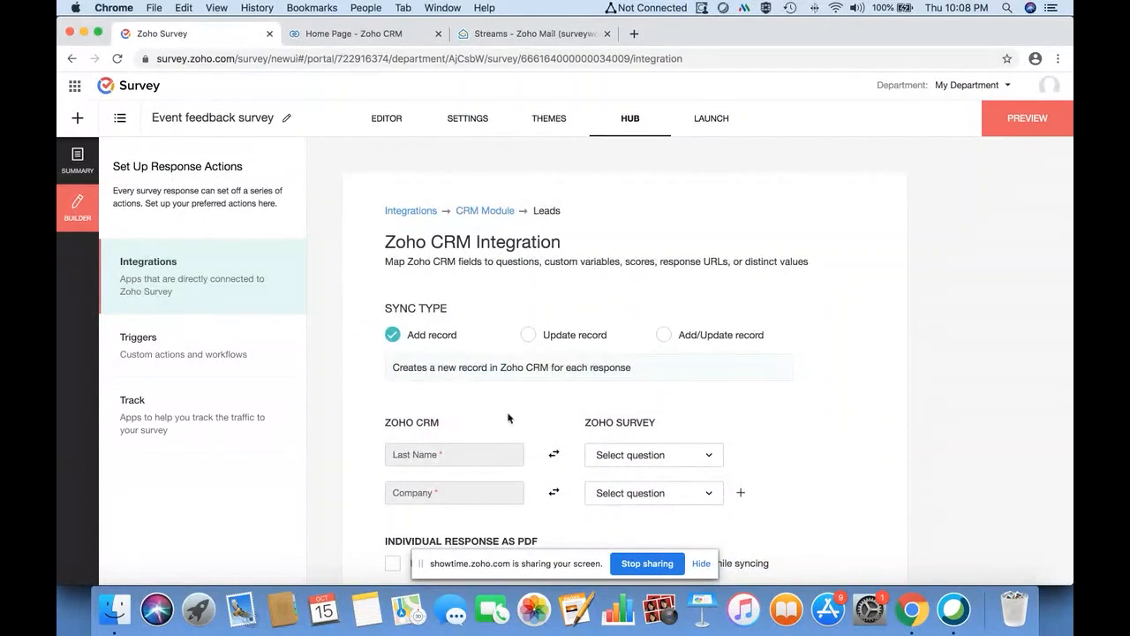
- Map the Name question to Last Name and Company name to Company
scroll(512, 421, down, 3)
scroll(514, 421, up, 3)
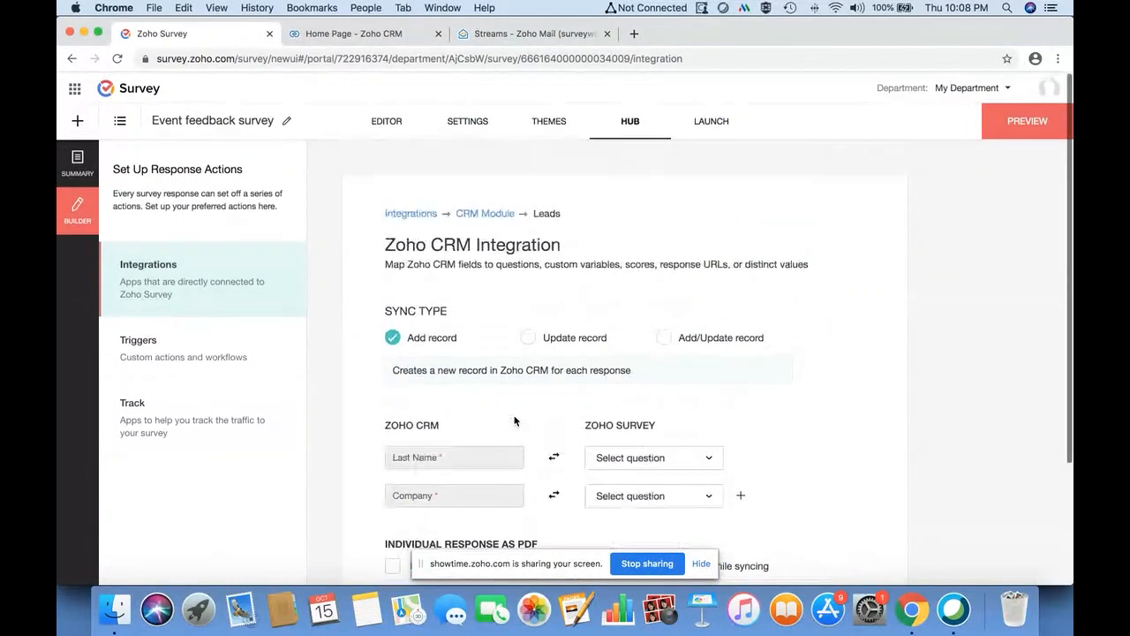
scroll(514, 422, down, 2)
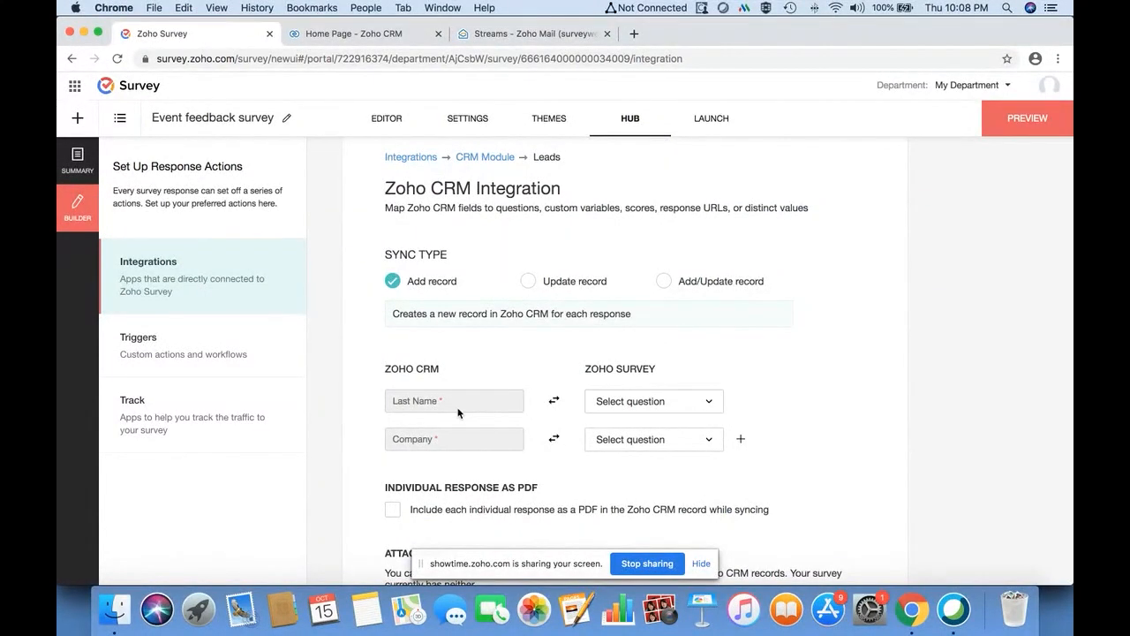
click(669, 405)
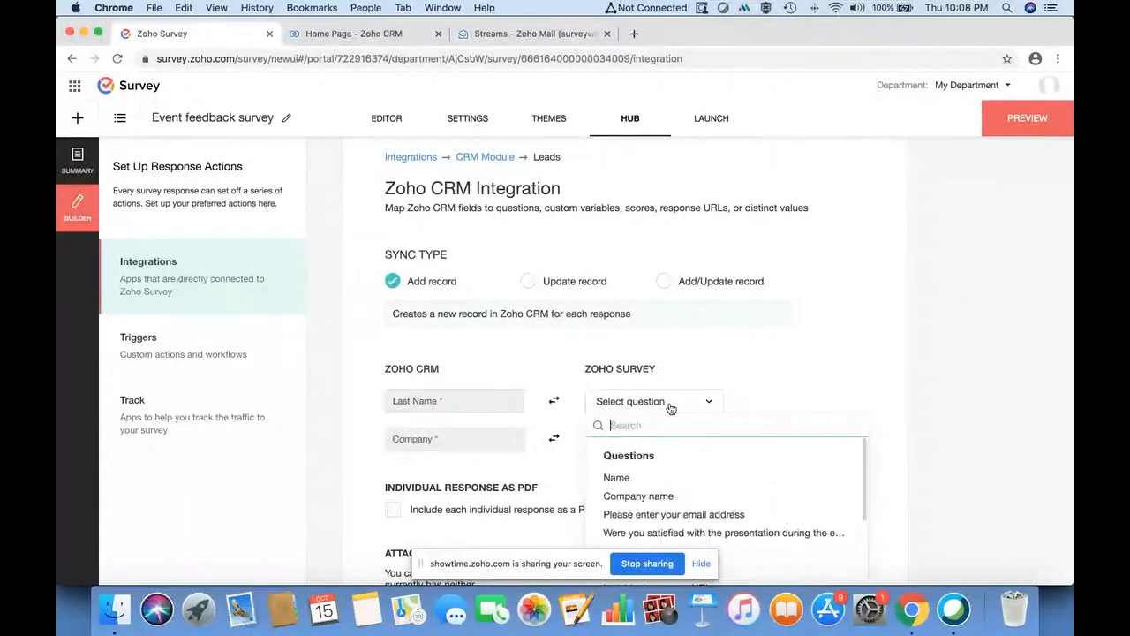
click(685, 479)
click(625, 447)
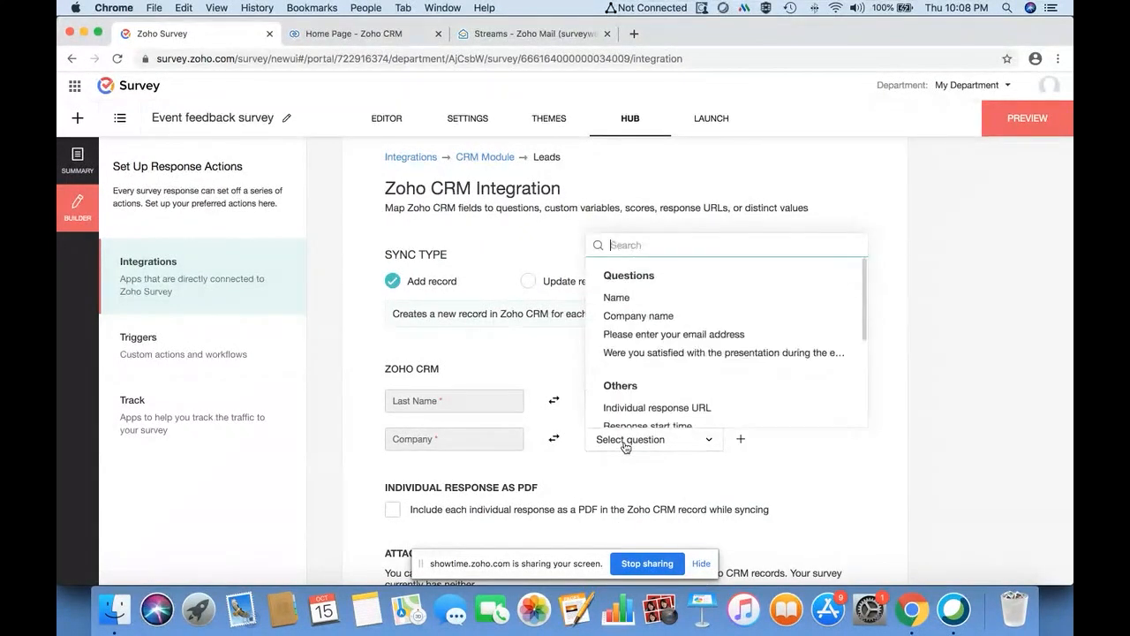
click(662, 318)
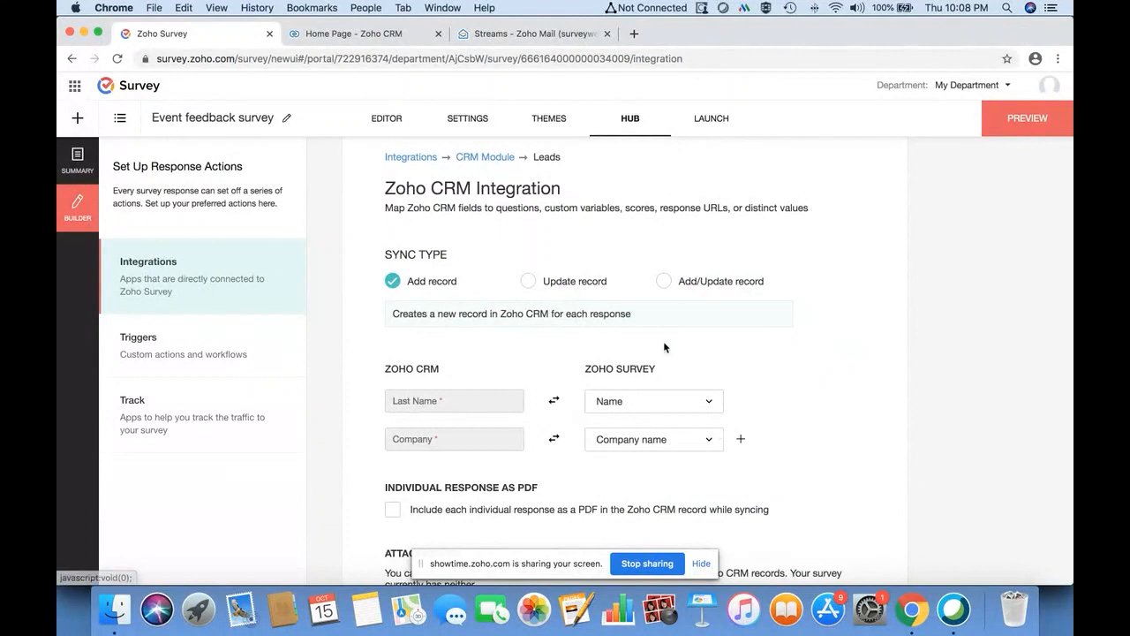
- Add a mapping row linking the email question to the Leads Email field
click(741, 439)
click(705, 482)
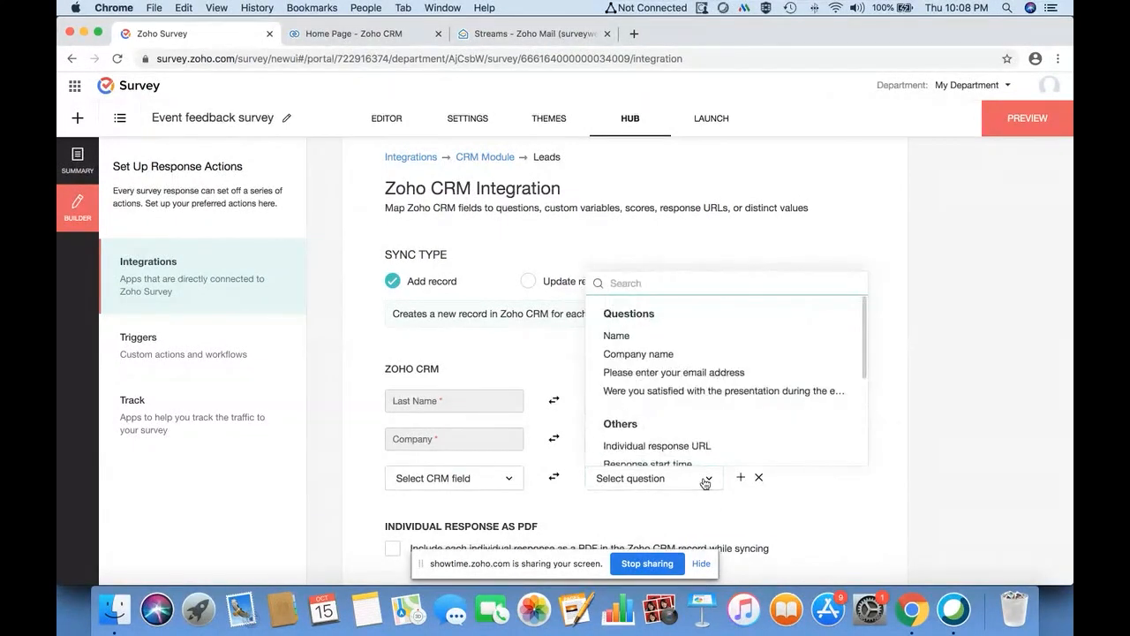
click(651, 370)
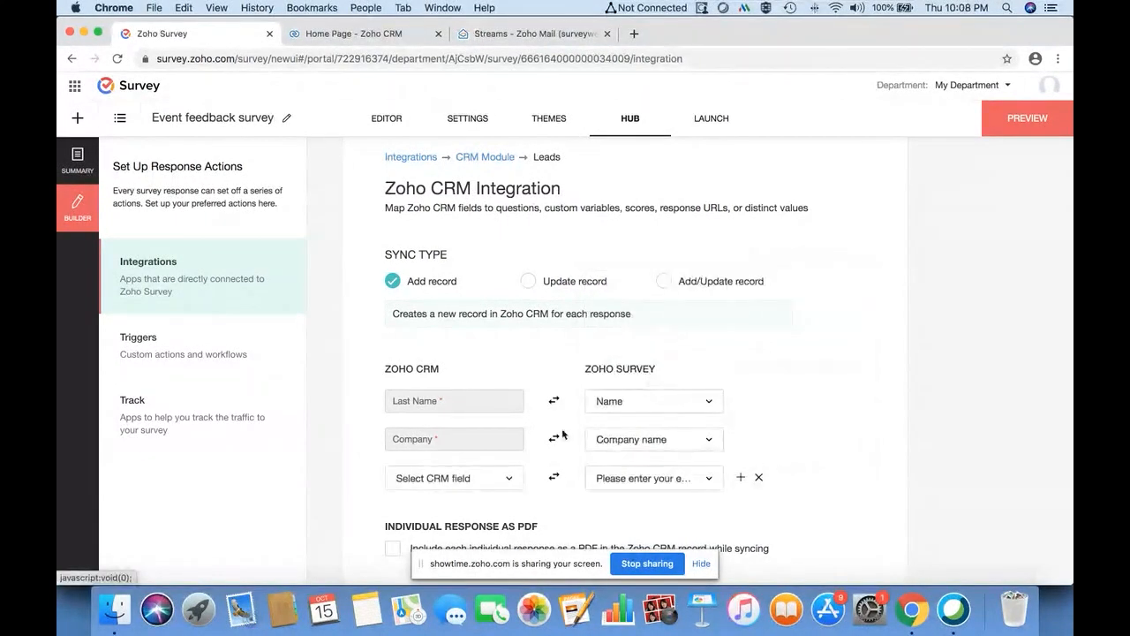
click(503, 475)
click(446, 361)
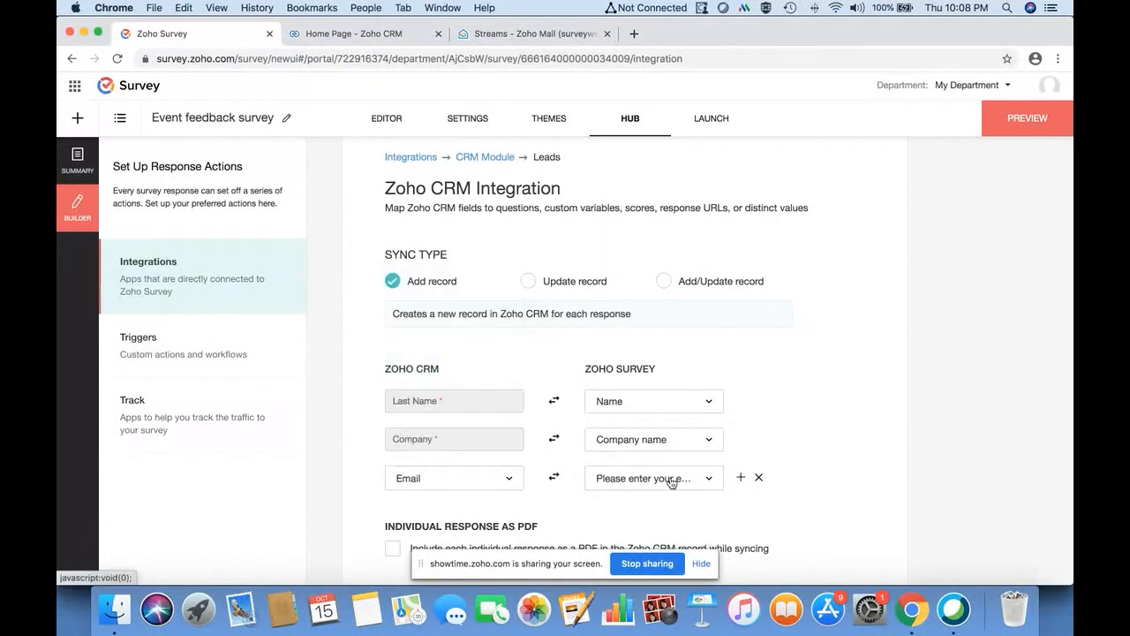
- Add a fourth row mapping the satisfaction question to the Leads Description field
click(741, 477)
click(671, 521)
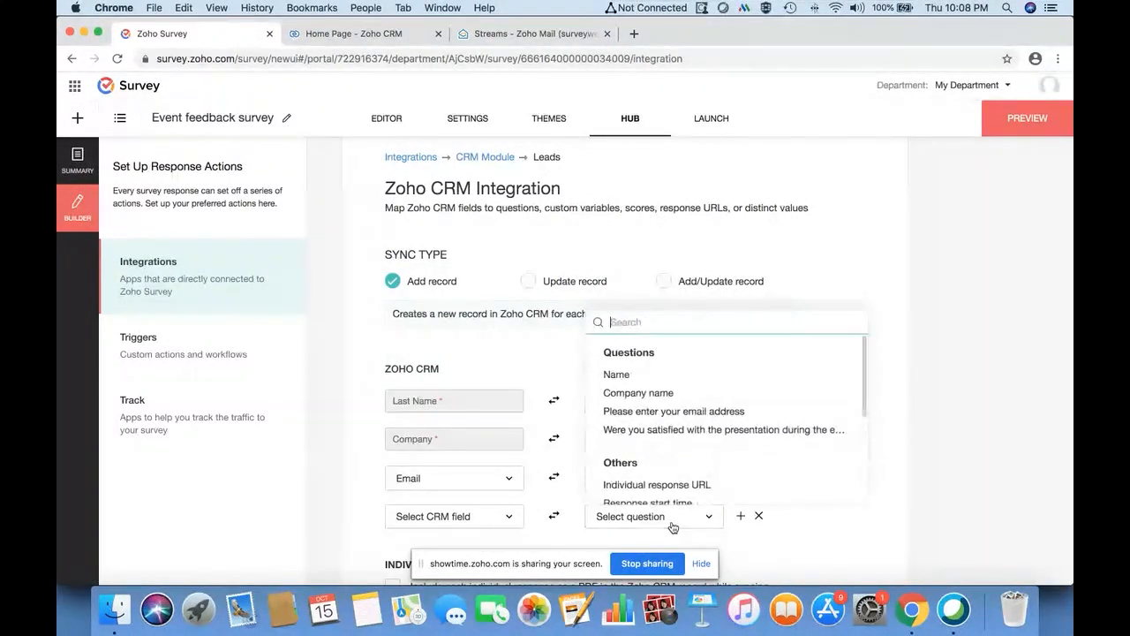
click(696, 431)
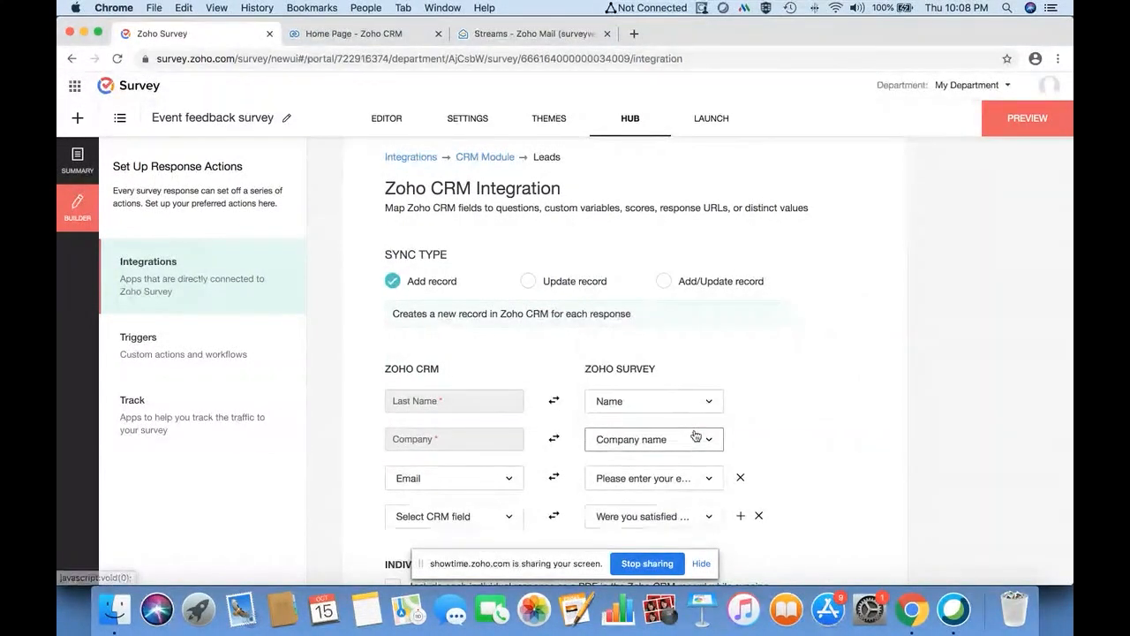
click(510, 516)
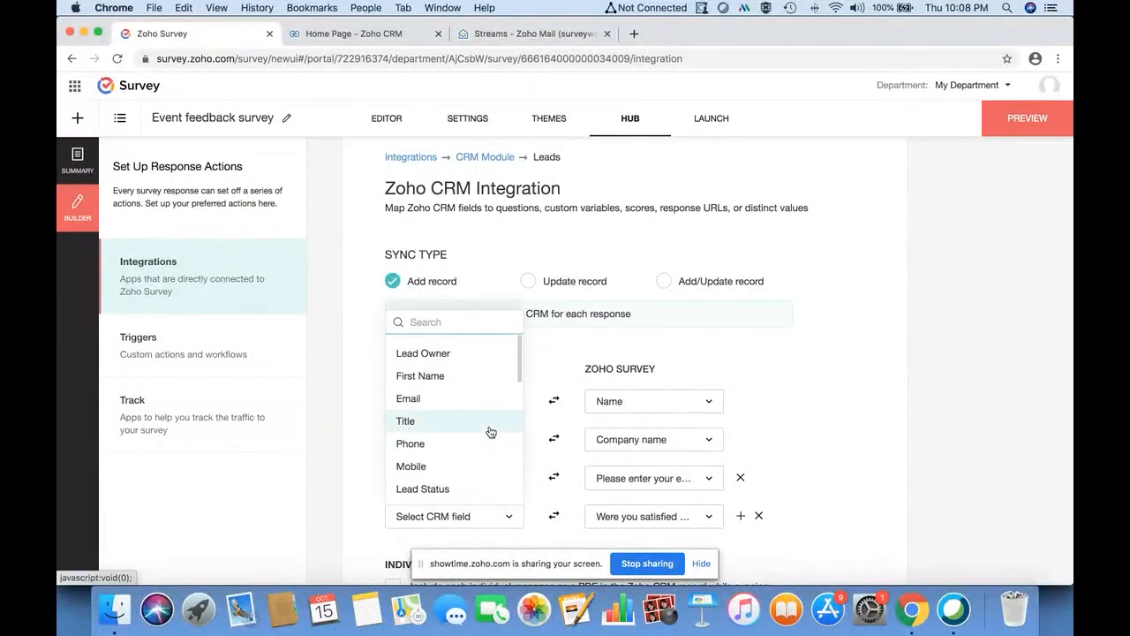
scroll(491, 431, down, 5)
scroll(491, 432, down, 2)
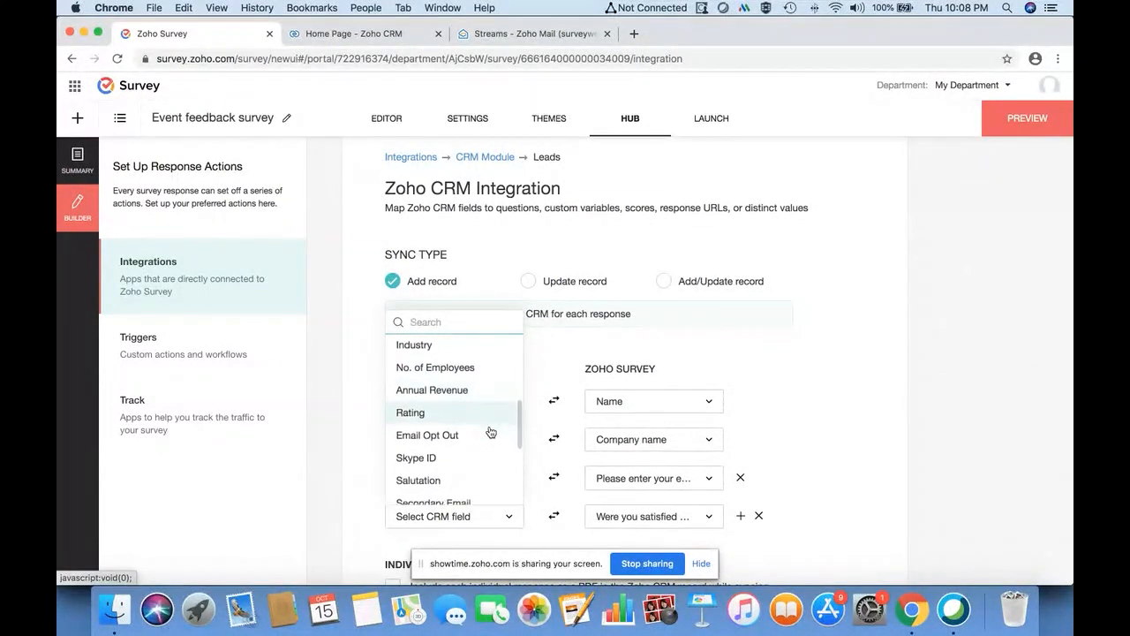
scroll(491, 469, down, 5)
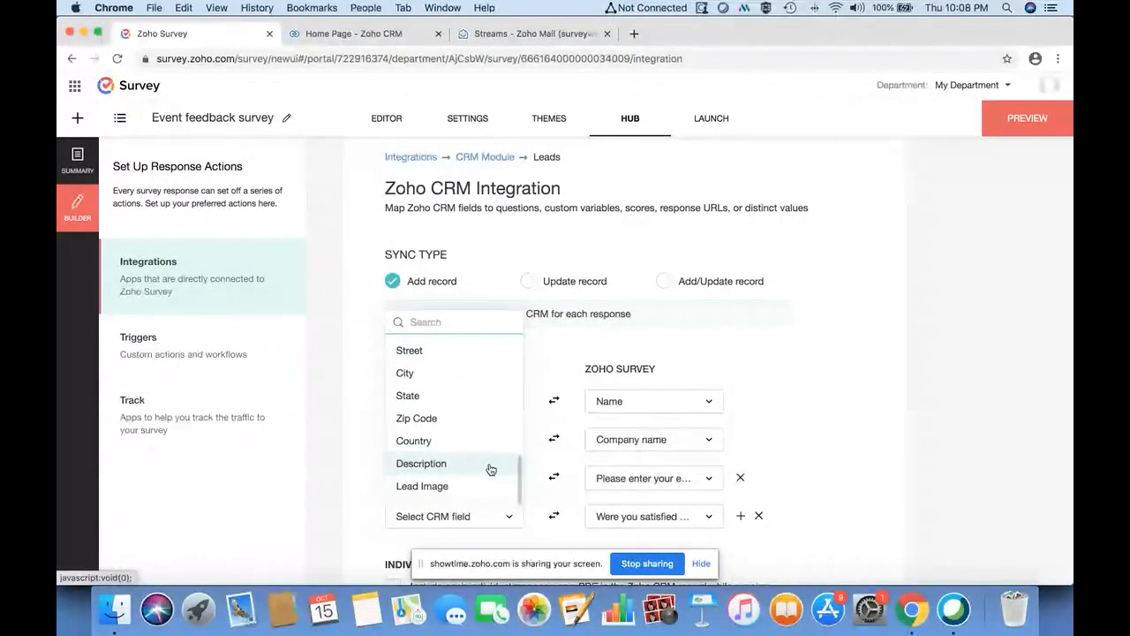
click(470, 464)
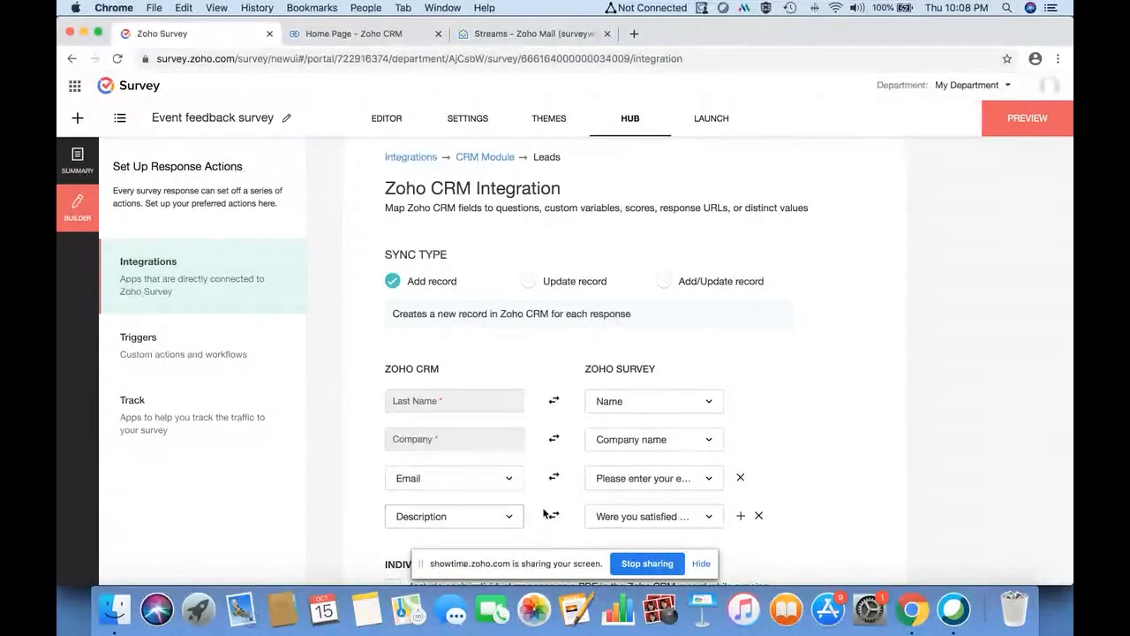
- Attach each response as a PDF, save the integration, and open Zoho CRM
scroll(530, 512, down, 3)
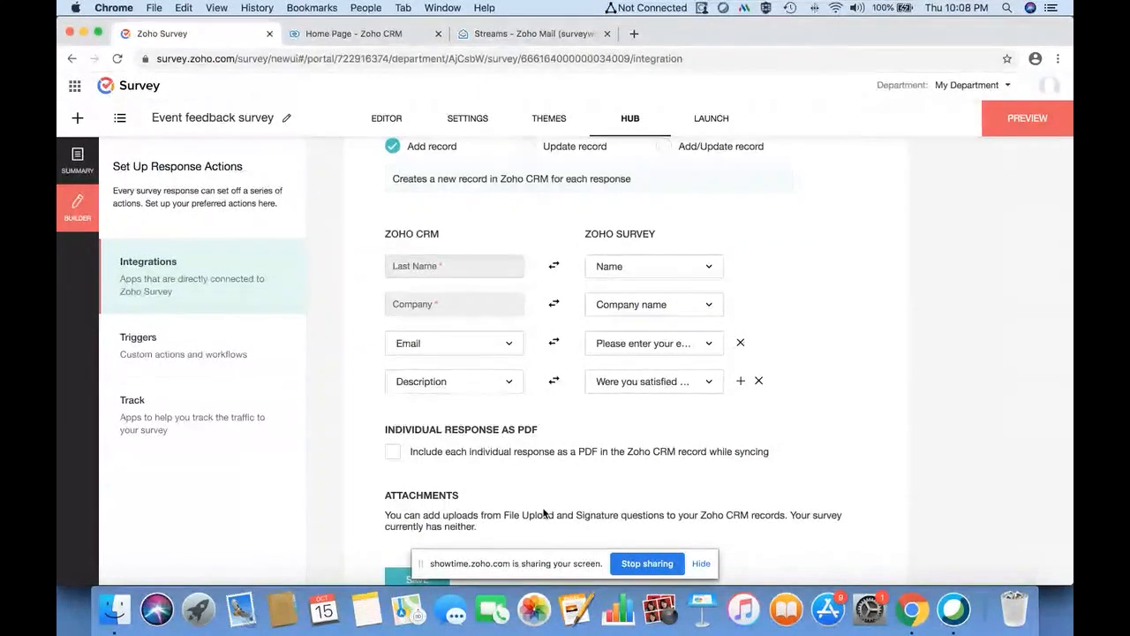
scroll(544, 514, down, 1)
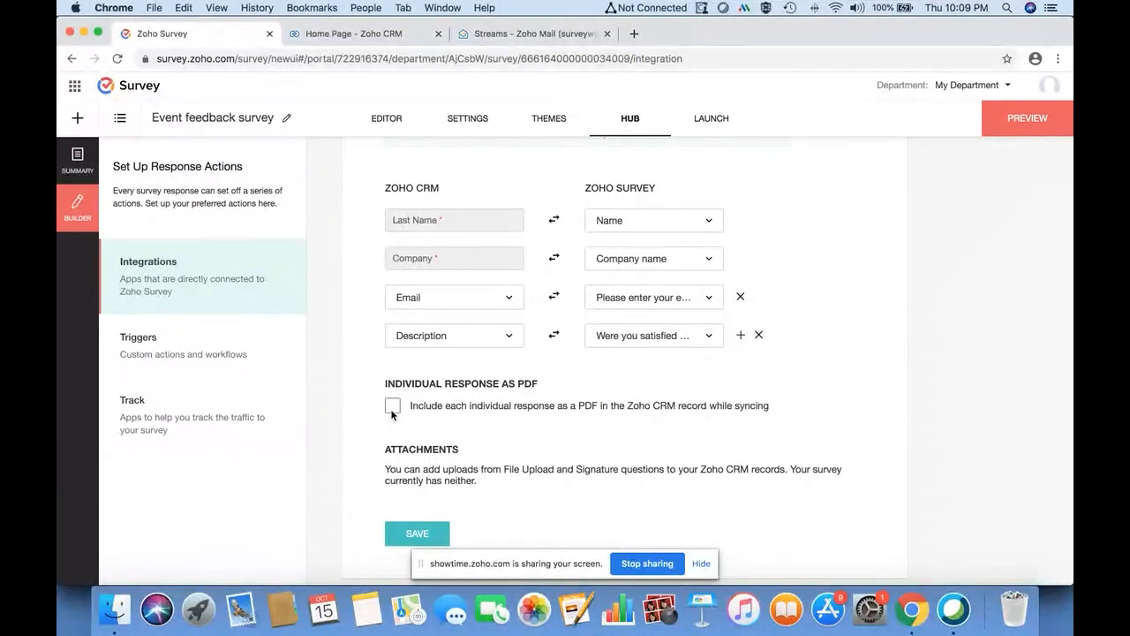
click(392, 410)
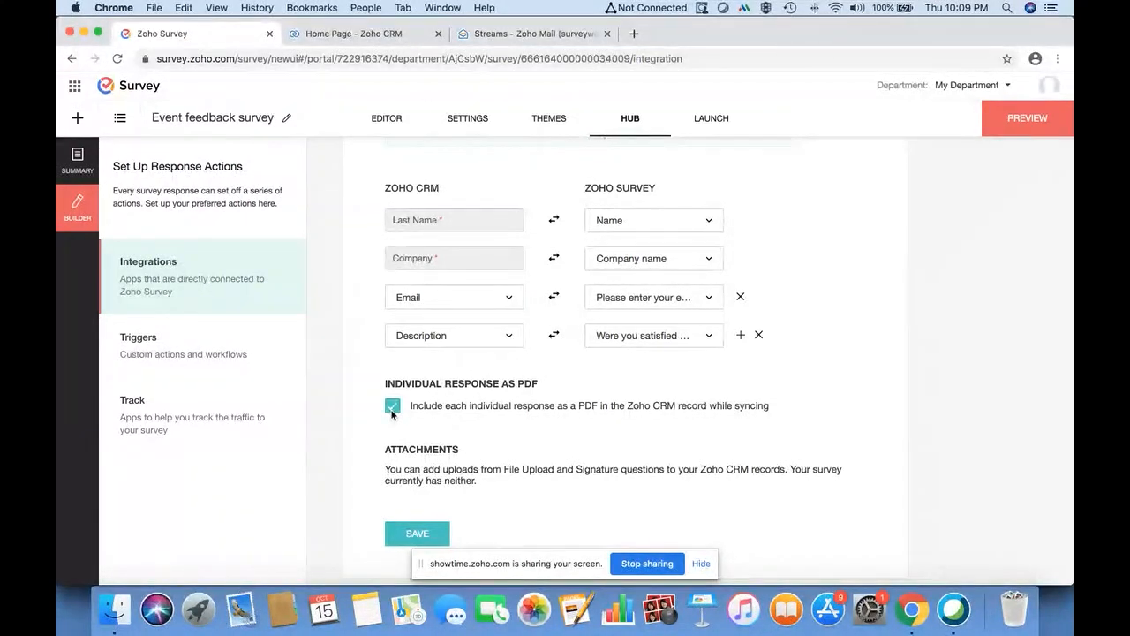
click(419, 534)
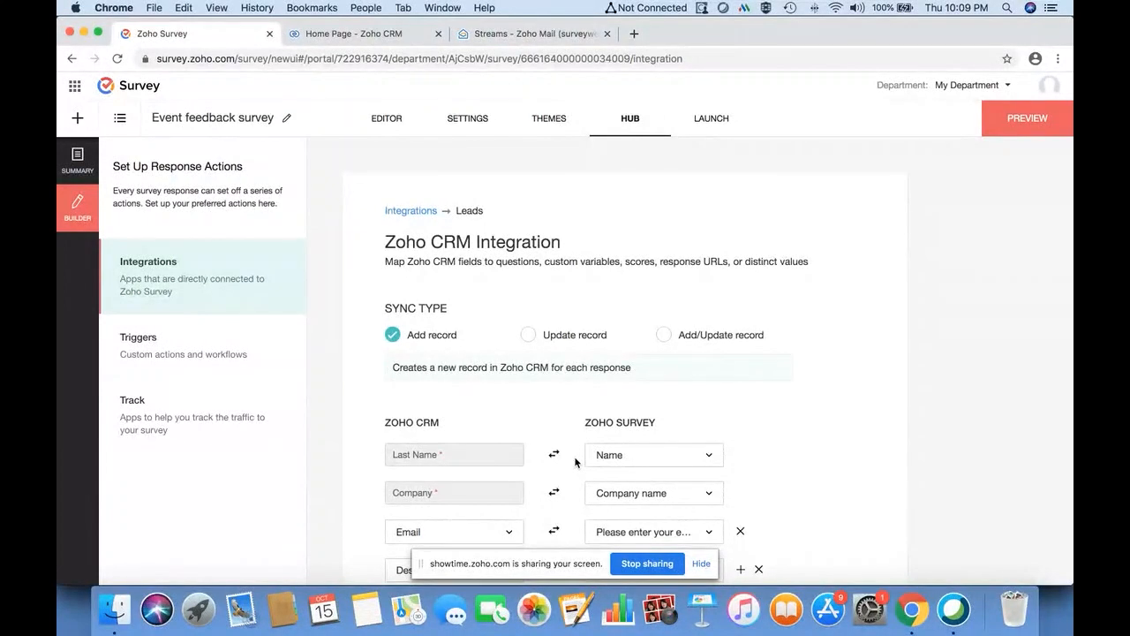
click(354, 33)
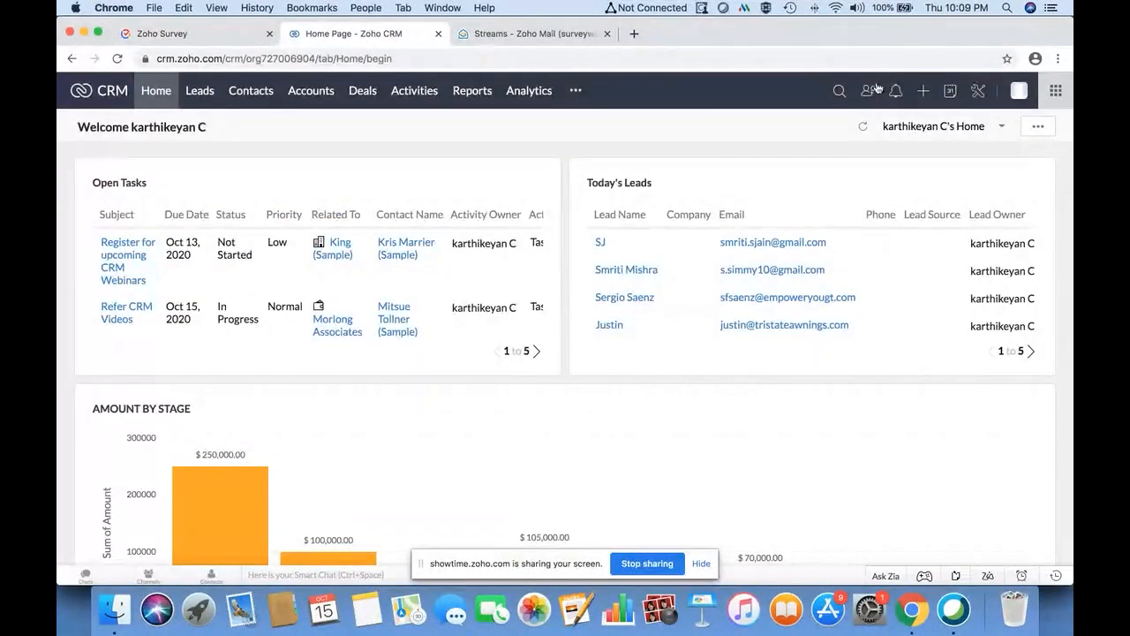
- Open the Zoho Survey integration under Zoho CRM's Setup marketplace
click(978, 92)
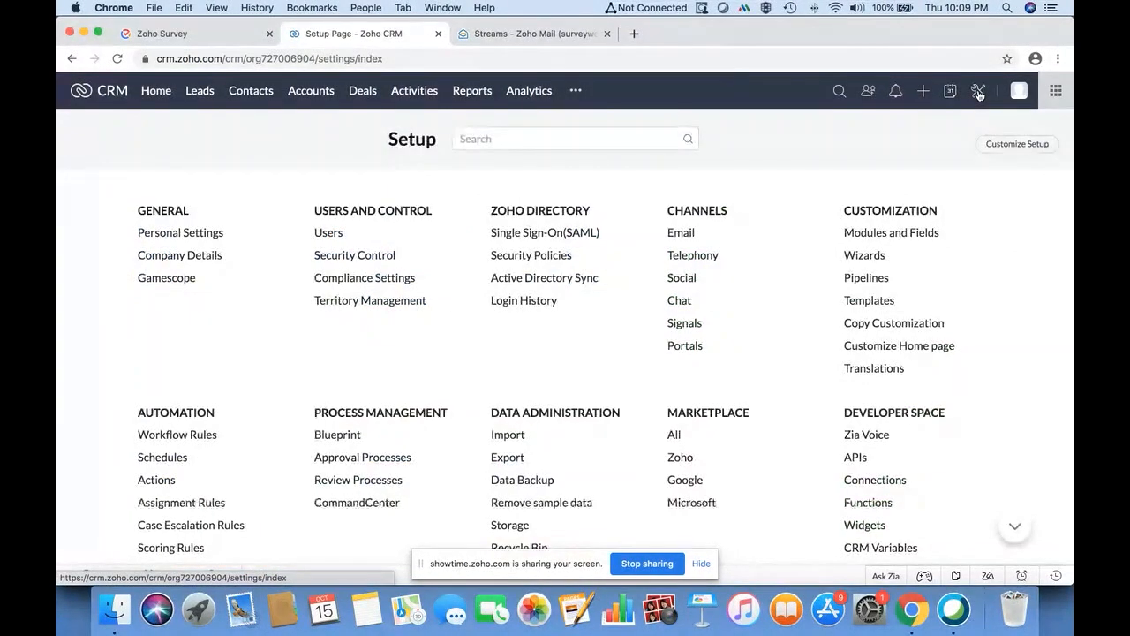
click(681, 459)
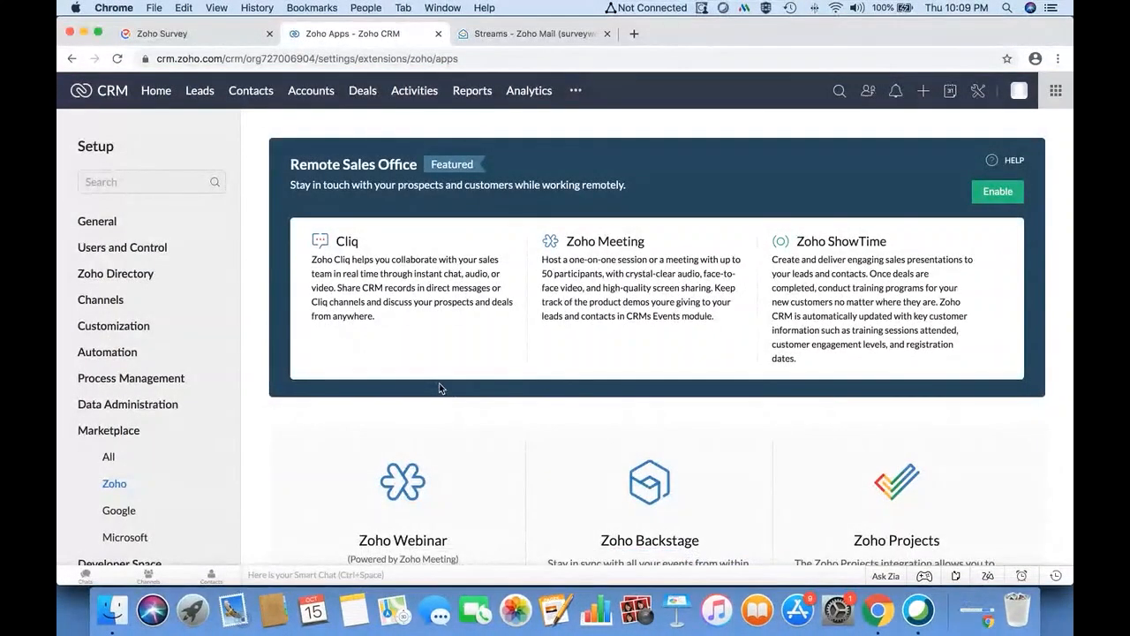
scroll(608, 440, down, 5)
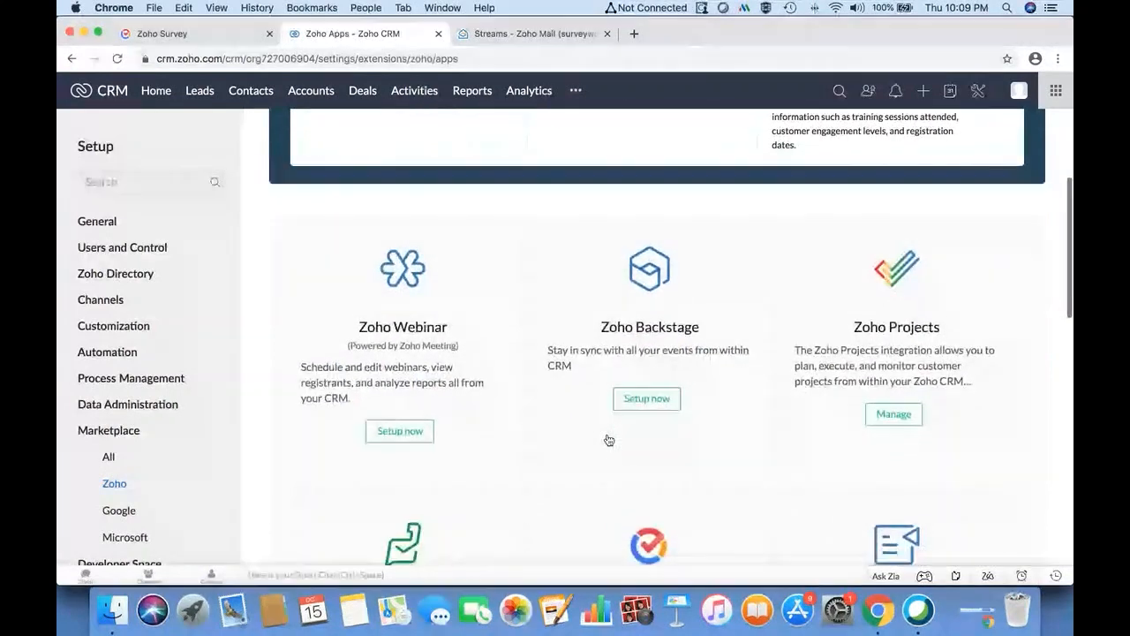
scroll(609, 440, down, 3)
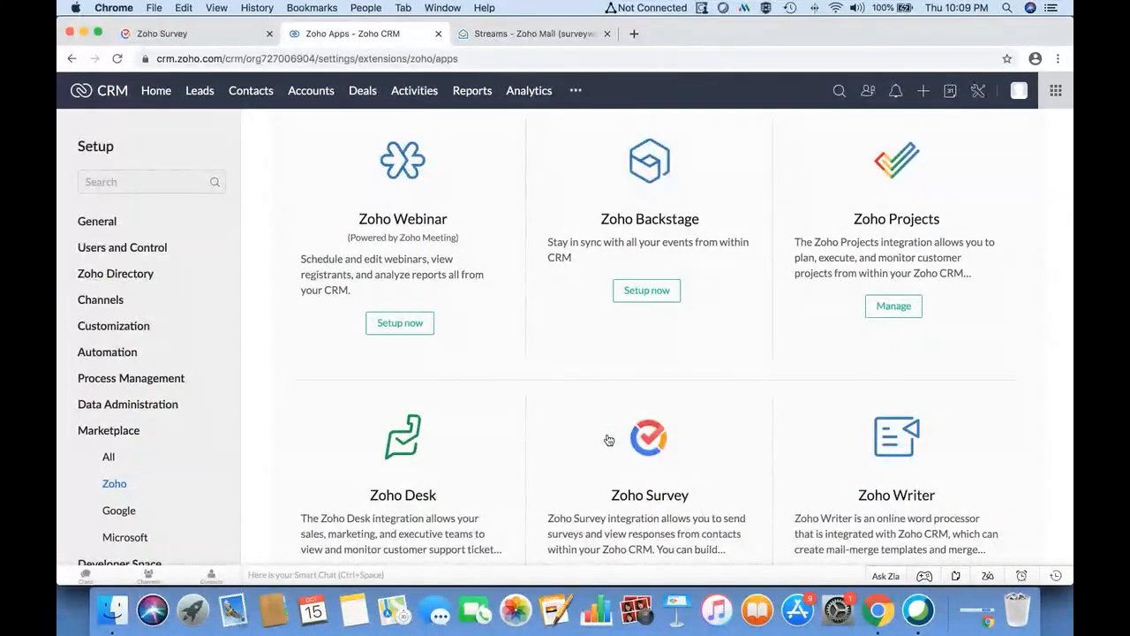
scroll(608, 439, down, 5)
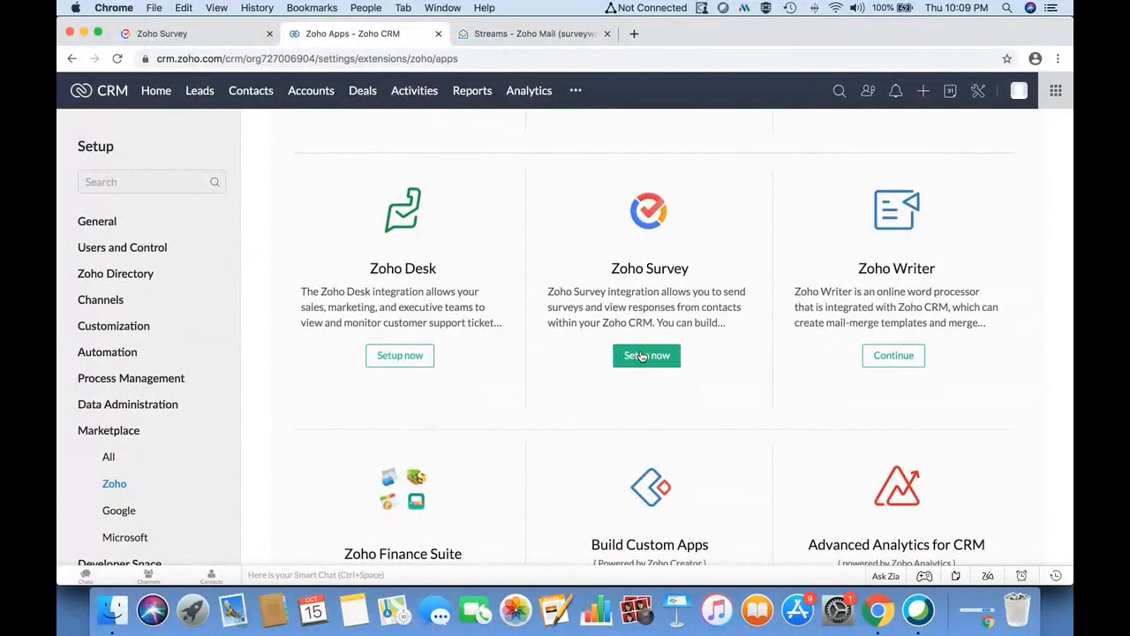
click(642, 356)
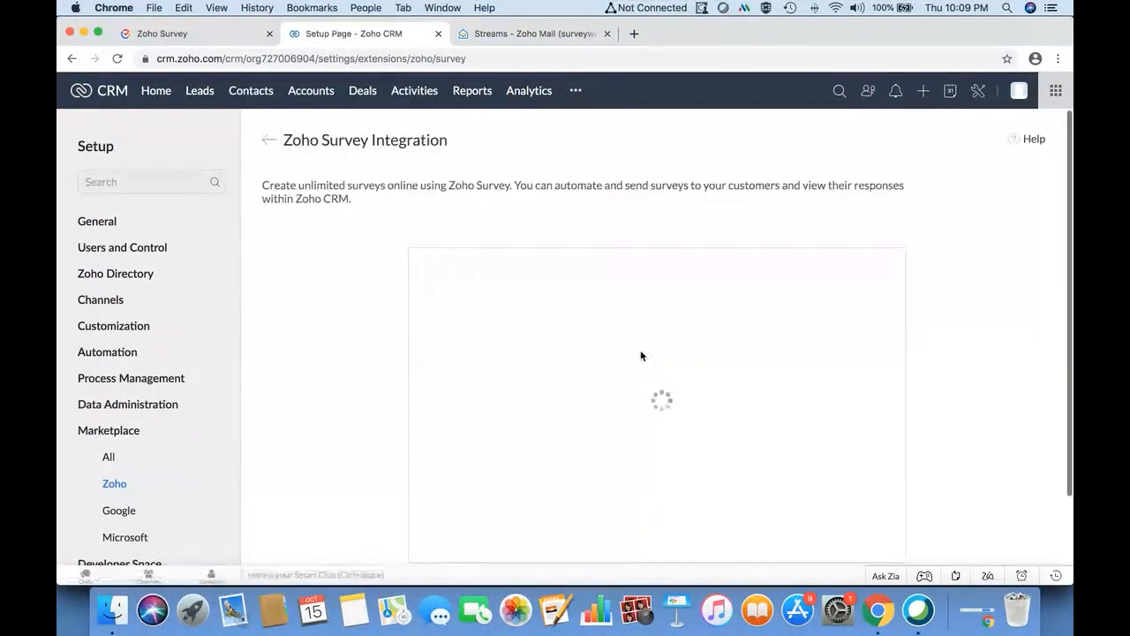
- Start the Zoho Survey integration setup and choose Configure another user account
scroll(640, 349, down, 1)
scroll(641, 350, up, 1)
scroll(641, 349, down, 2)
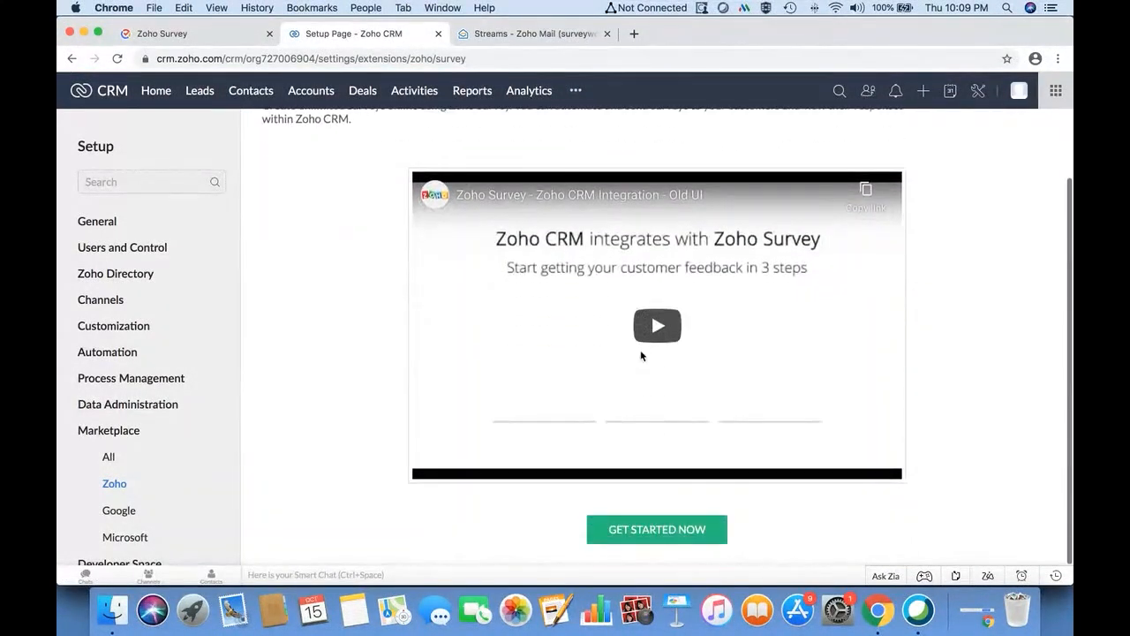
click(669, 535)
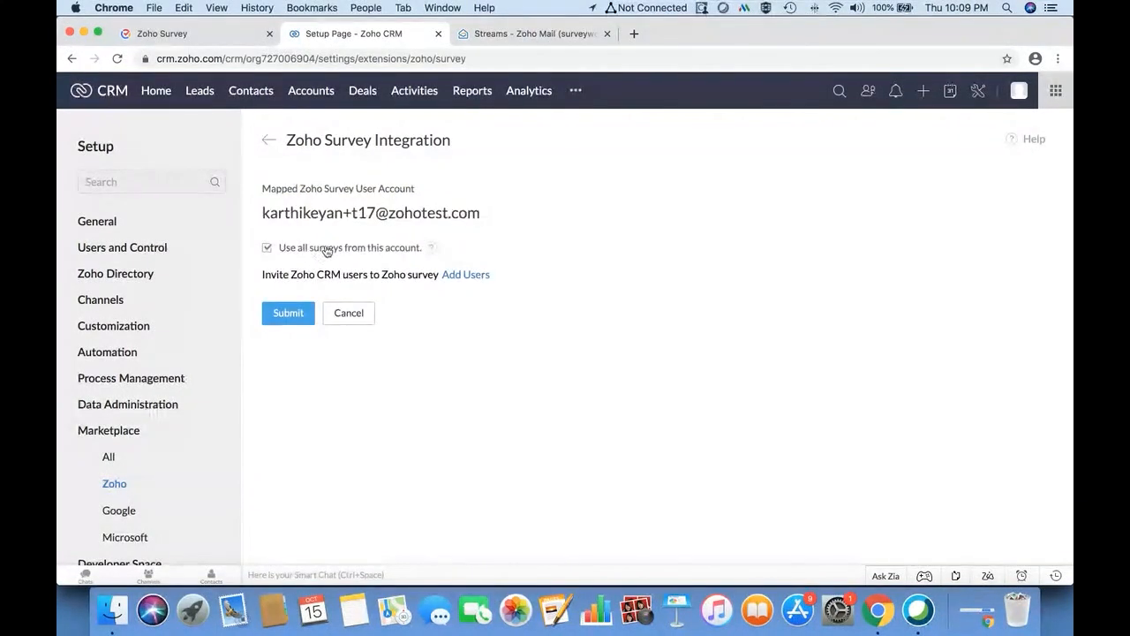
click(309, 313)
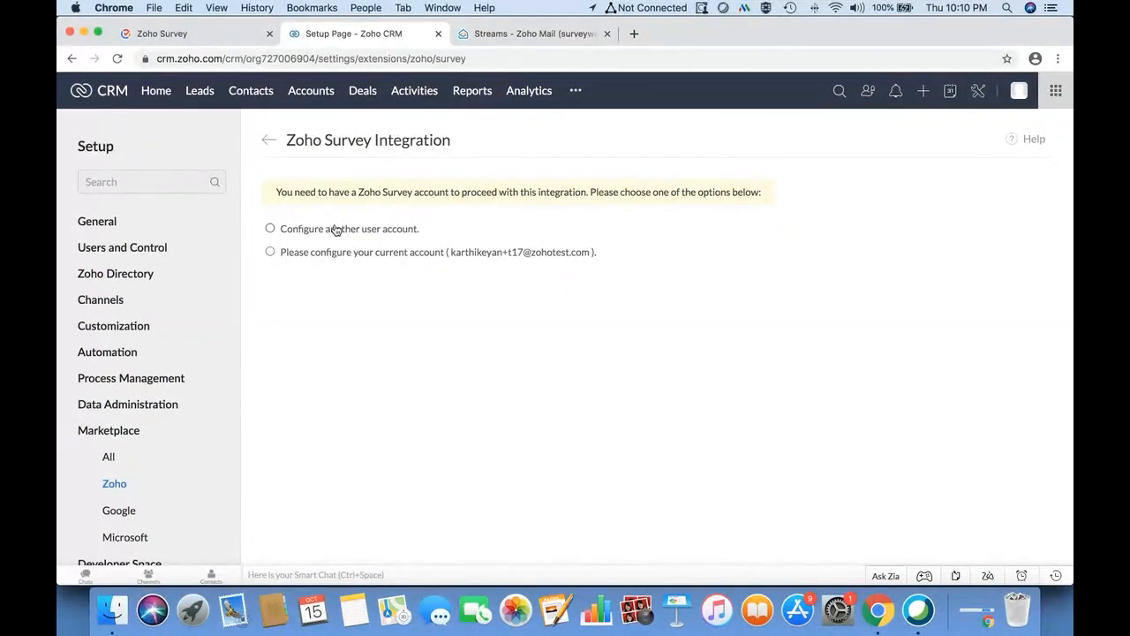
click(336, 230)
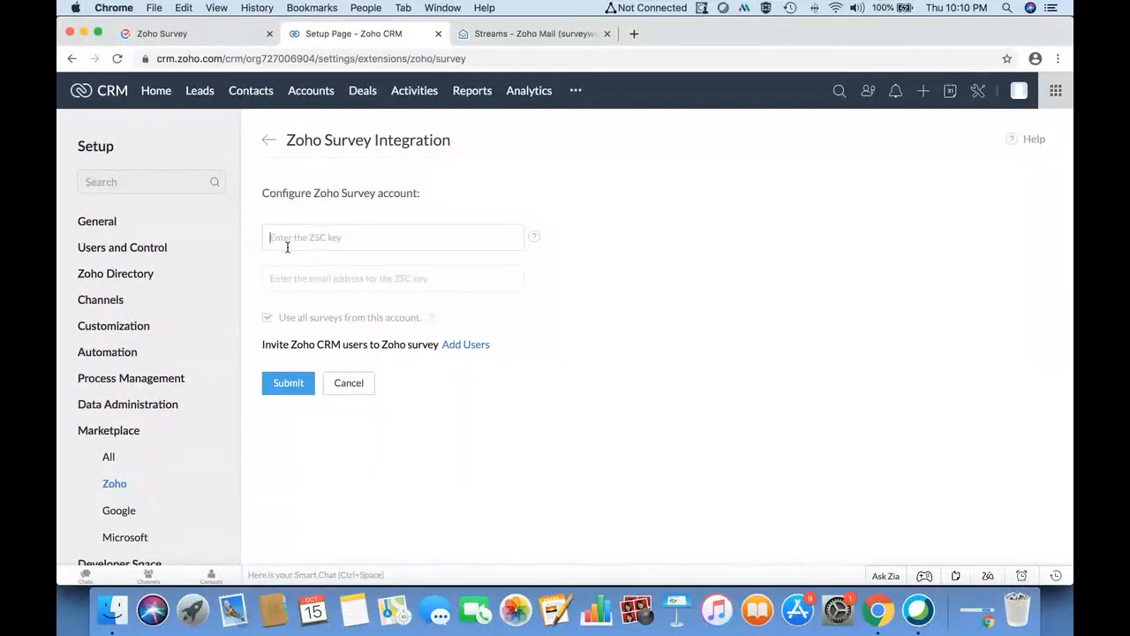
- Open the account panel over the Zoho Survey editor
click(233, 40)
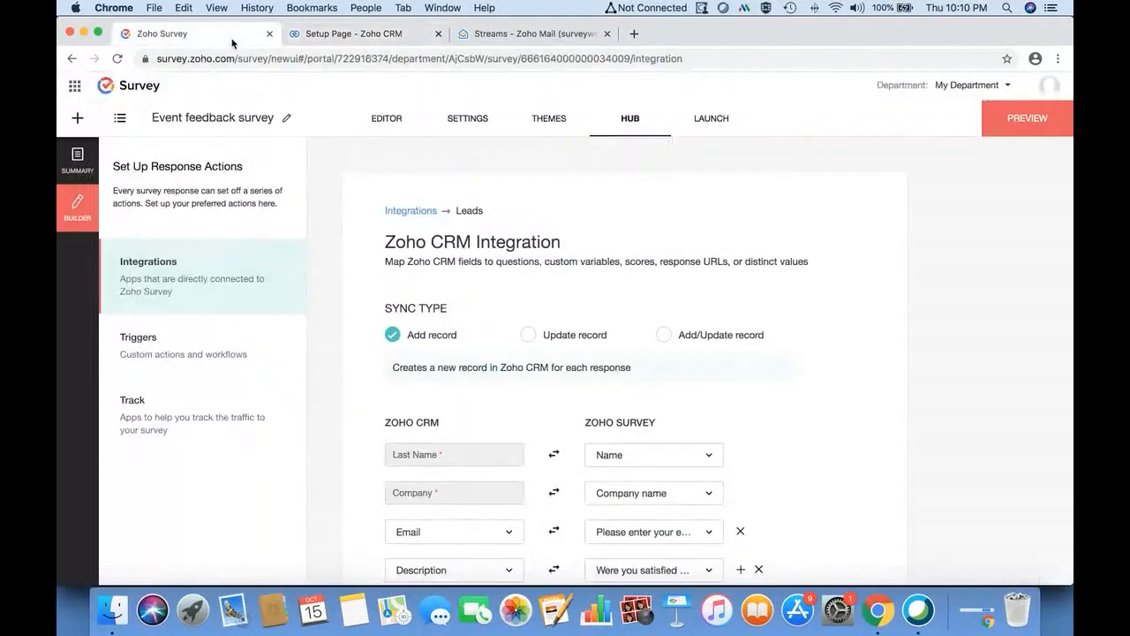
click(396, 121)
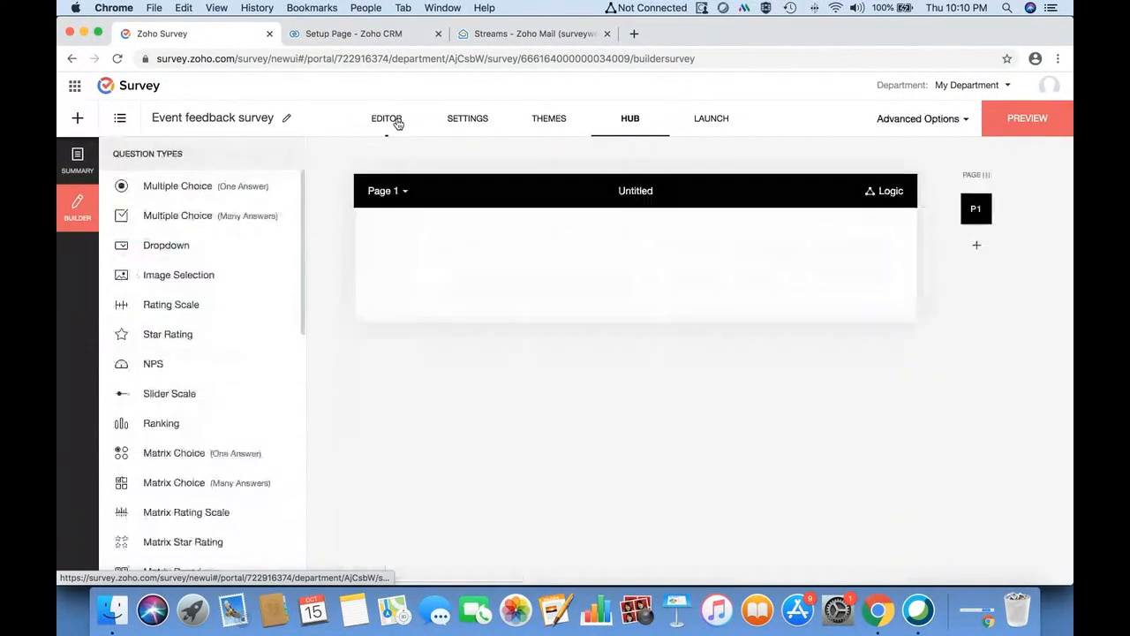
click(1050, 87)
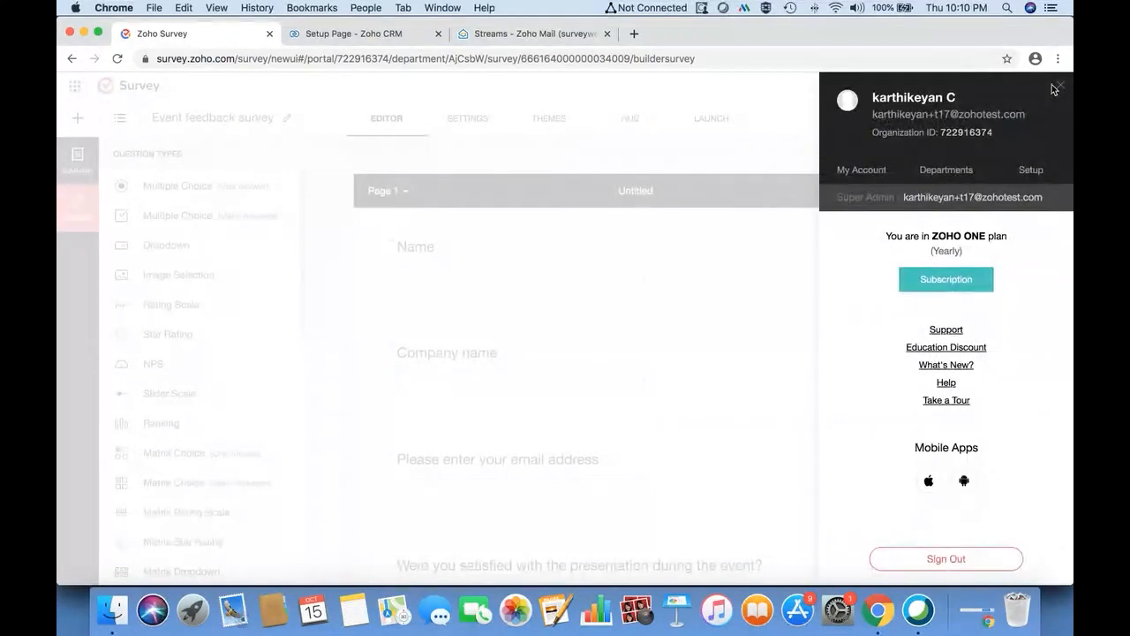
- Open Setup > ZSC Key in Zoho Survey and select the entire key for copying
click(1040, 175)
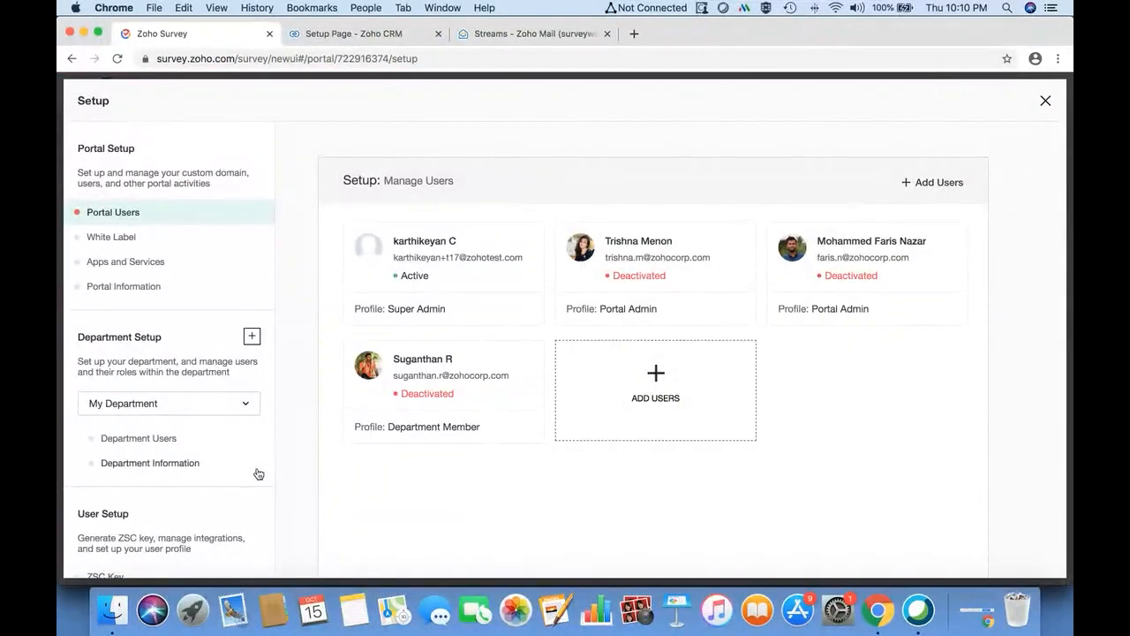
scroll(189, 469, down, 2)
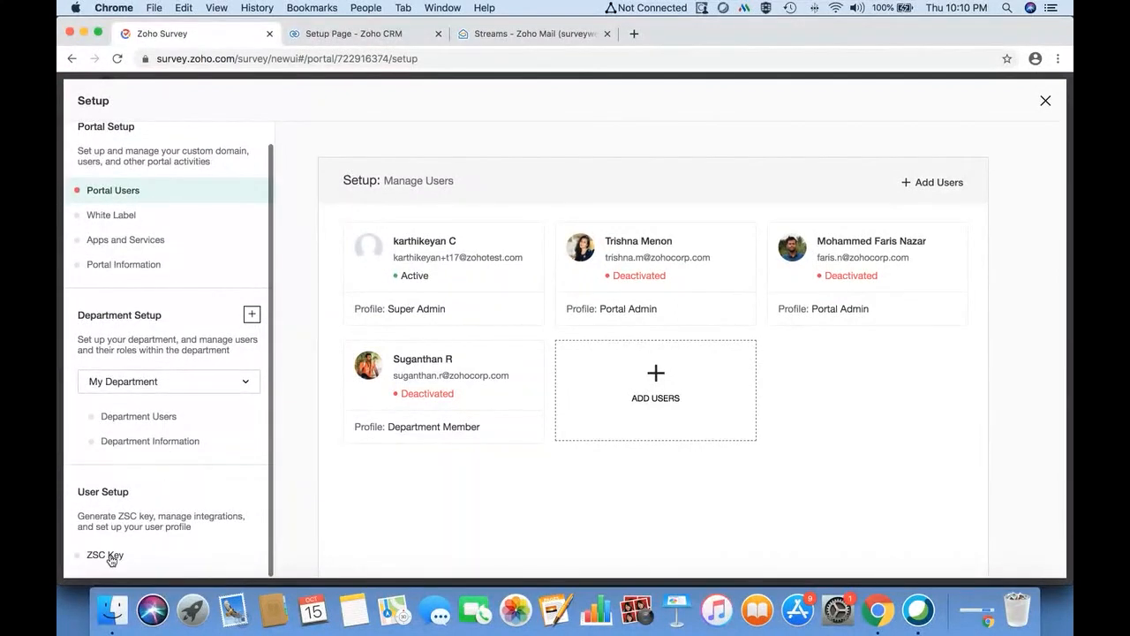
click(110, 558)
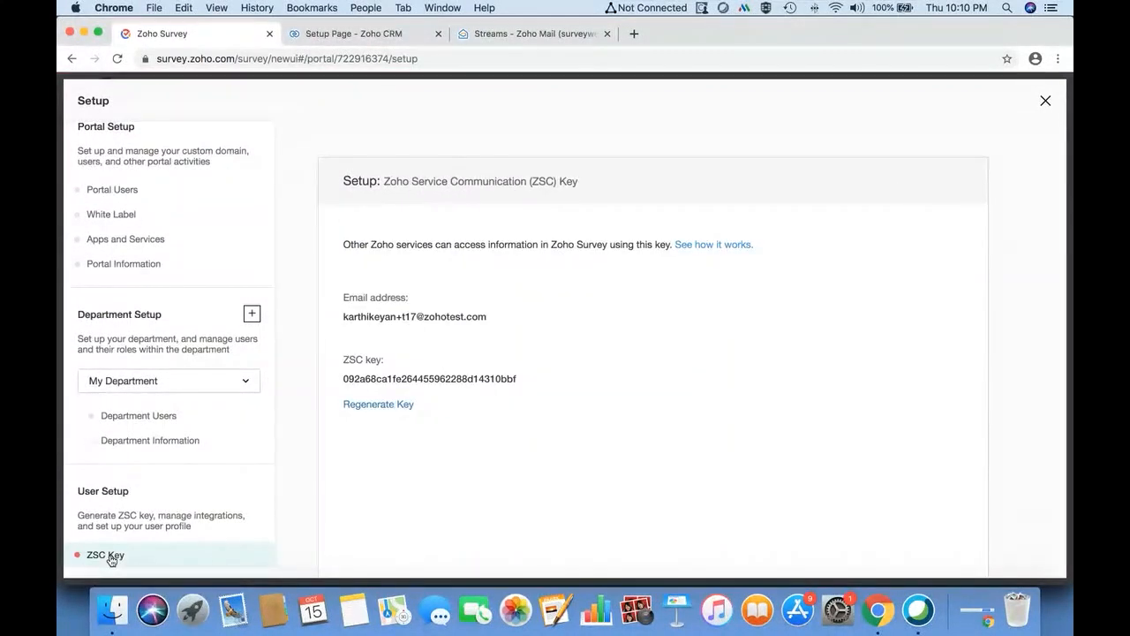
drag(387, 379, 344, 379)
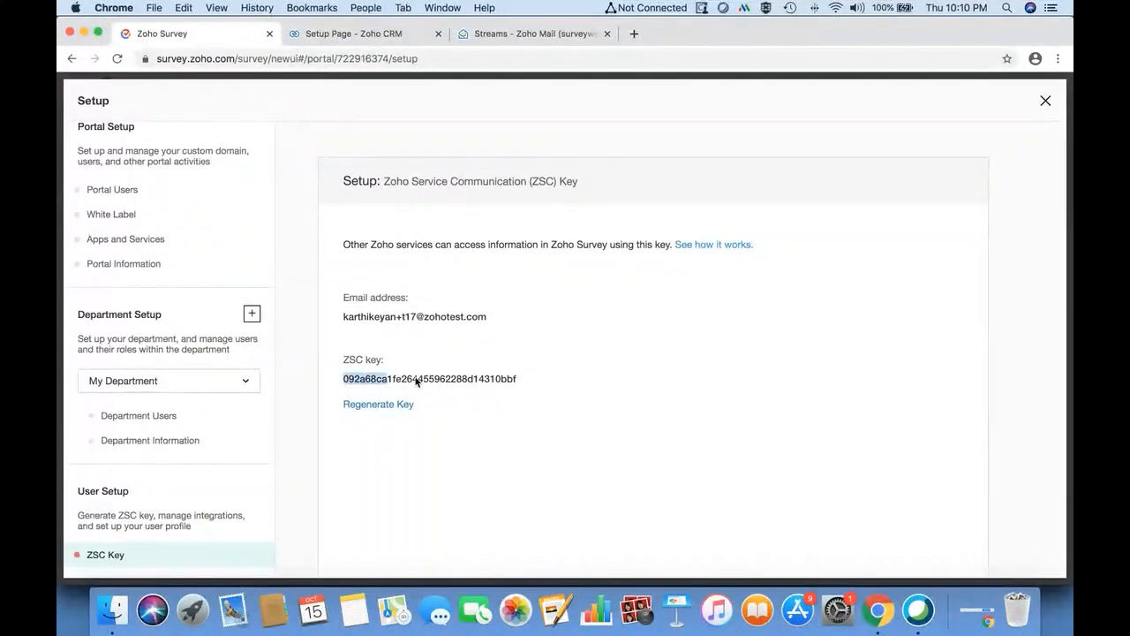
drag(417, 382, 536, 383)
key(super+c)
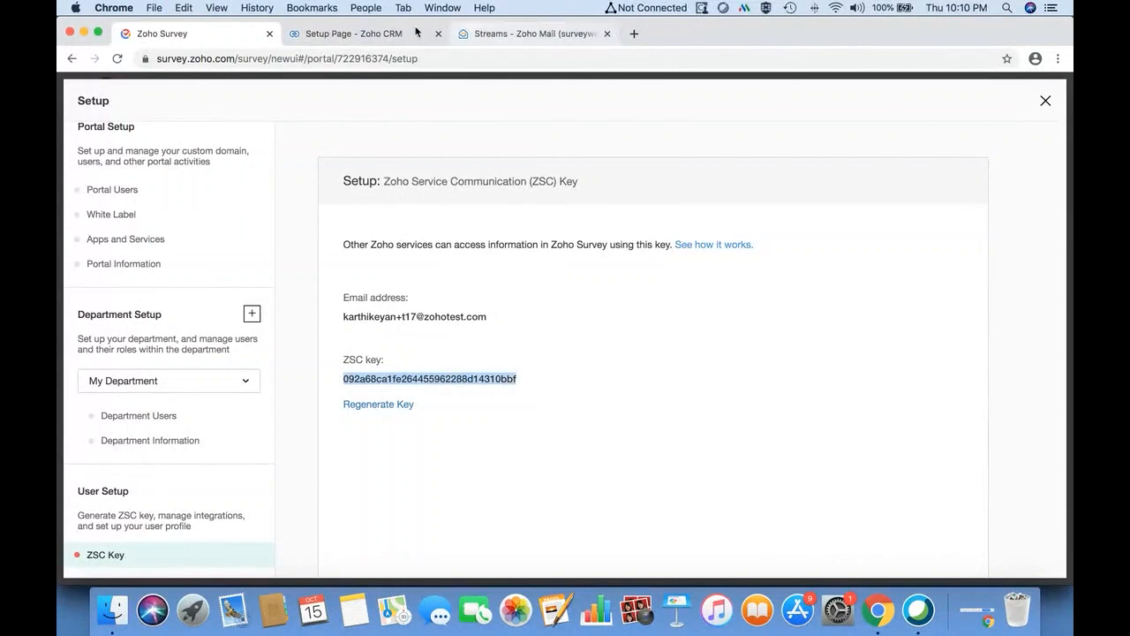
click(378, 33)
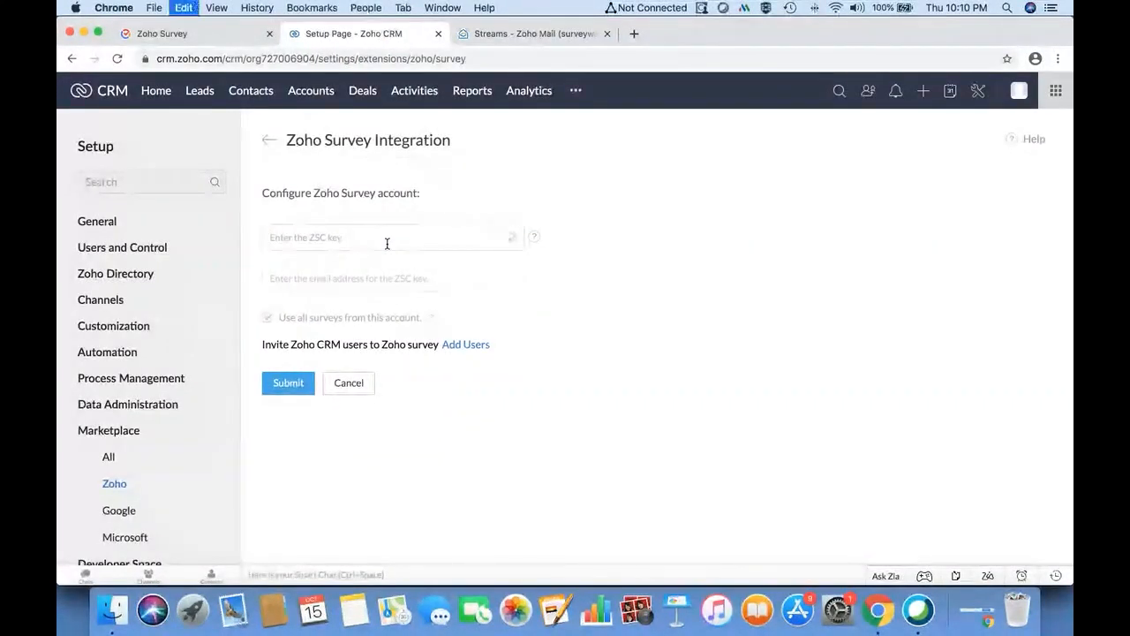
- Paste the ZSC key, then cancel and submit the integration for the current account instead
key(super+v)
click(363, 277)
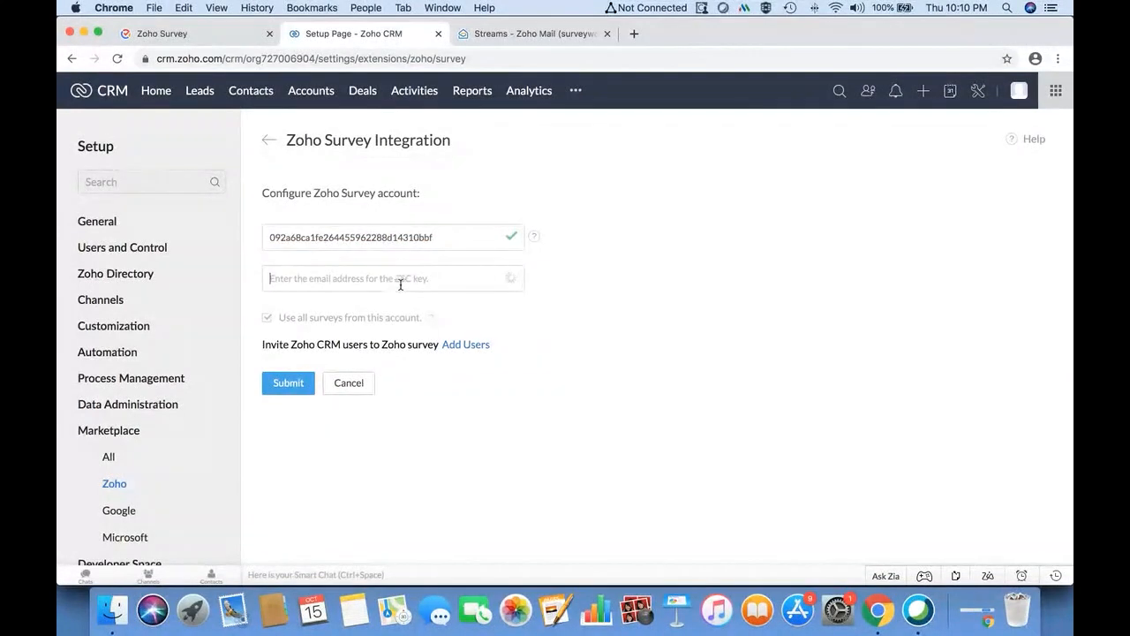
click(347, 382)
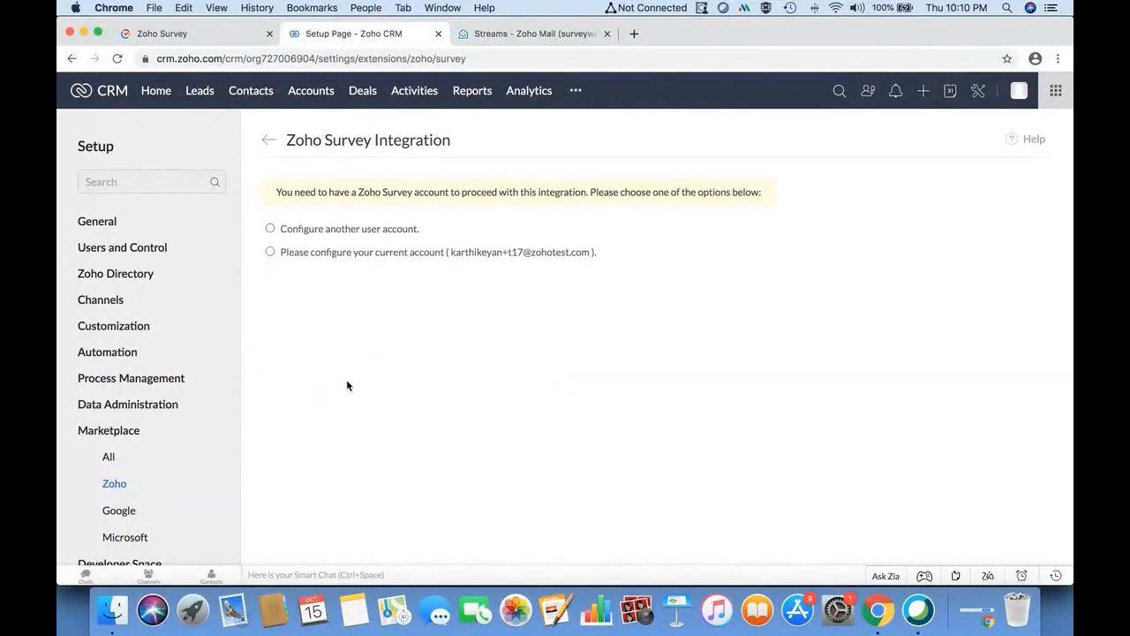
click(270, 253)
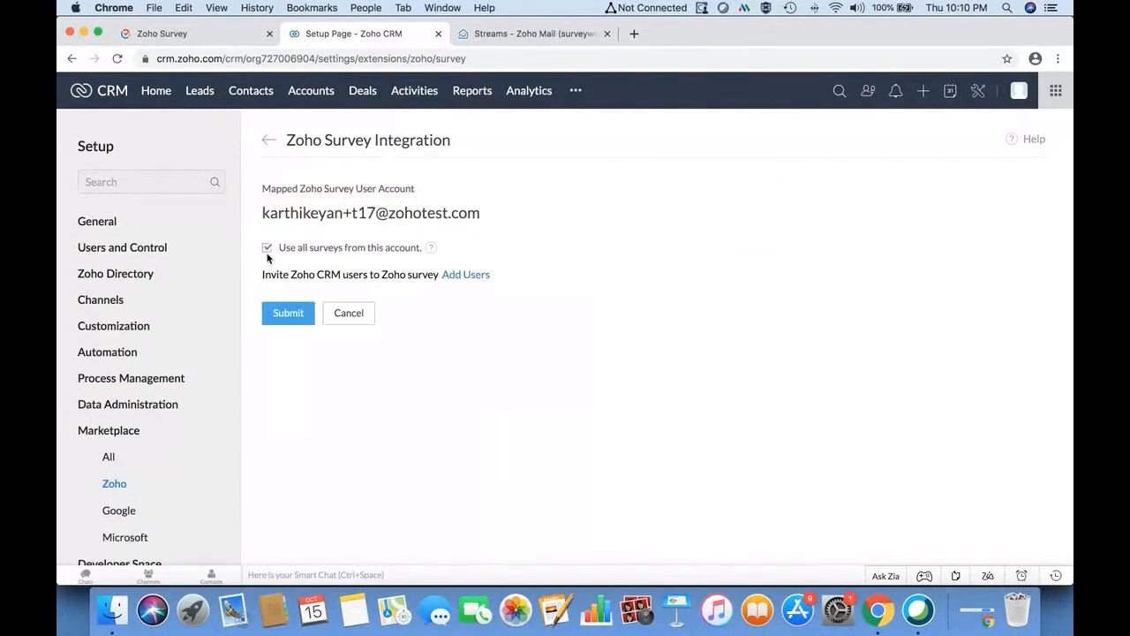
click(288, 313)
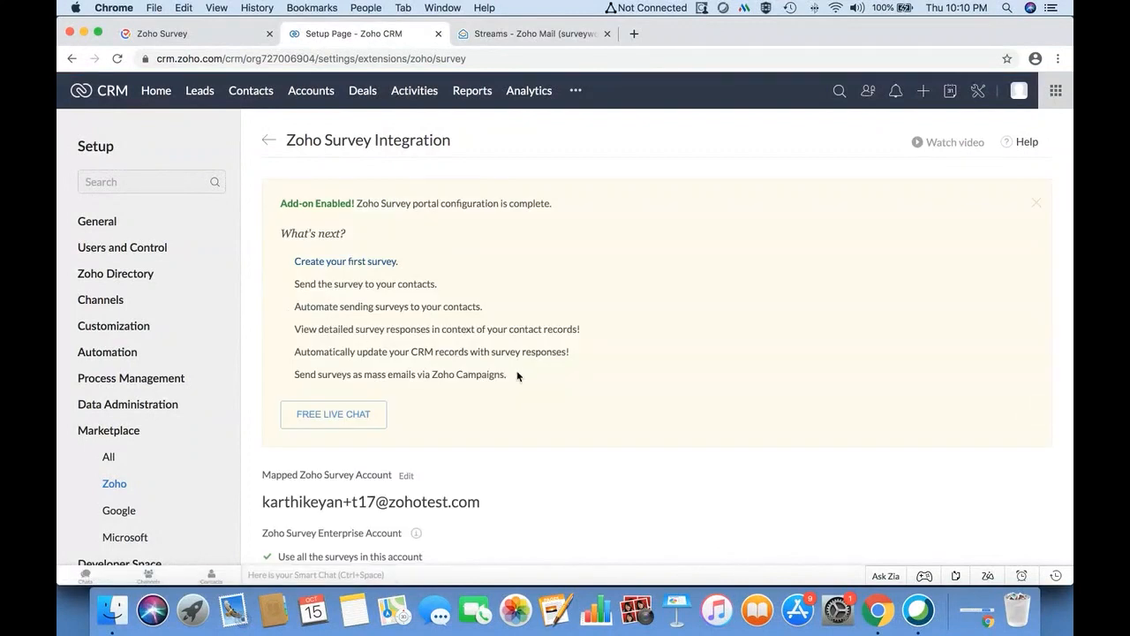
- Browse CRM Setup's Zoho apps marketplace, then return to Zoho Survey
scroll(517, 374, down, 5)
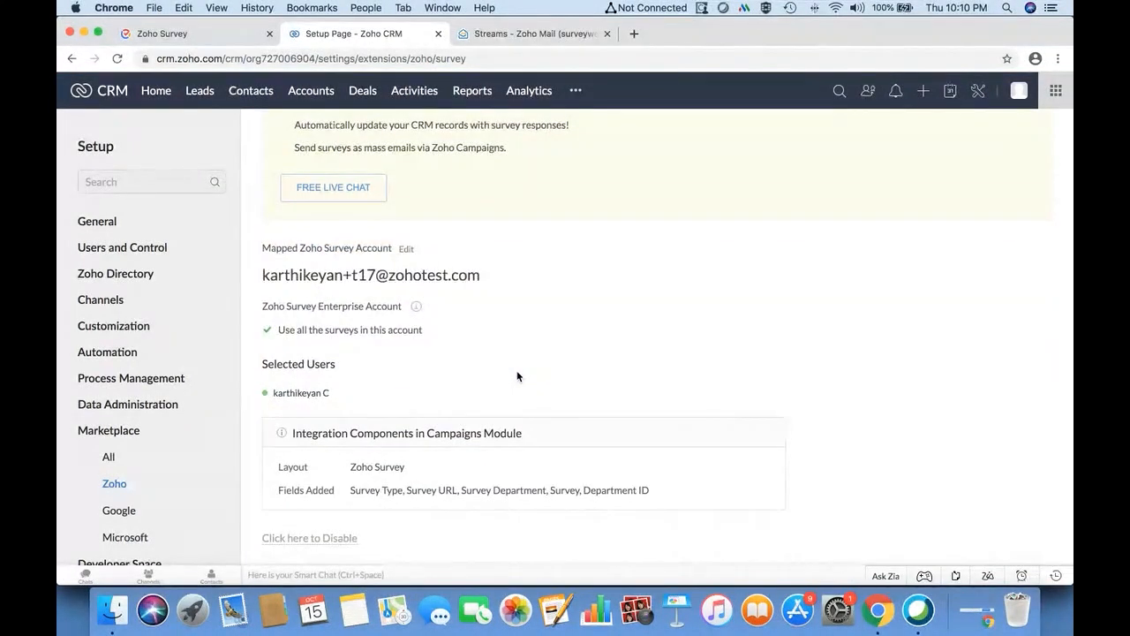
click(980, 91)
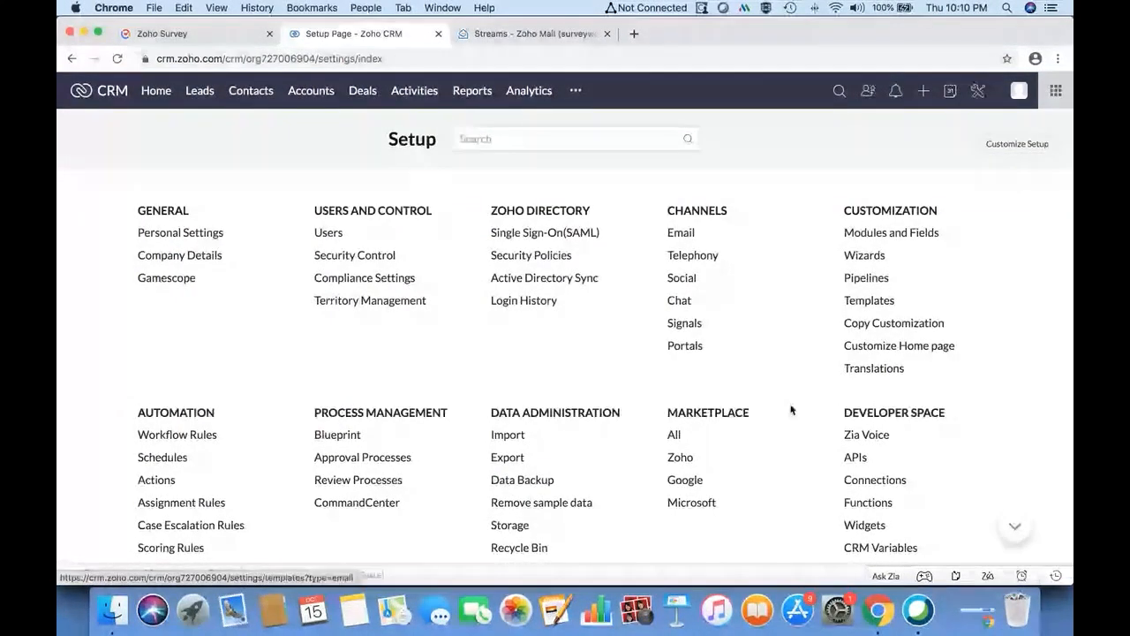
click(695, 460)
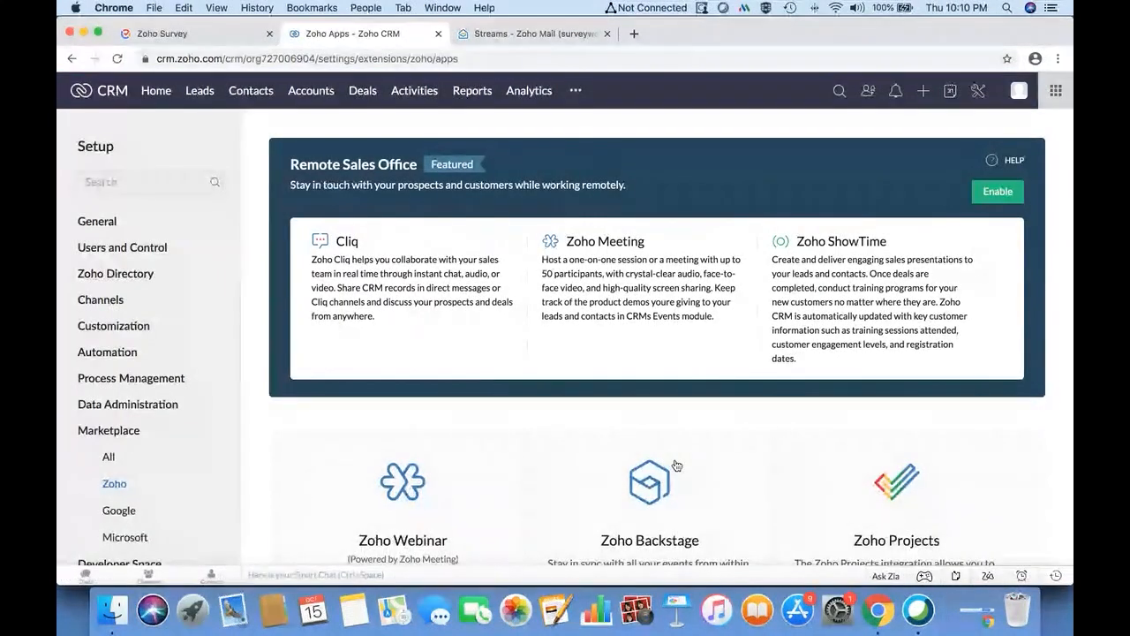
scroll(677, 466, down, 5)
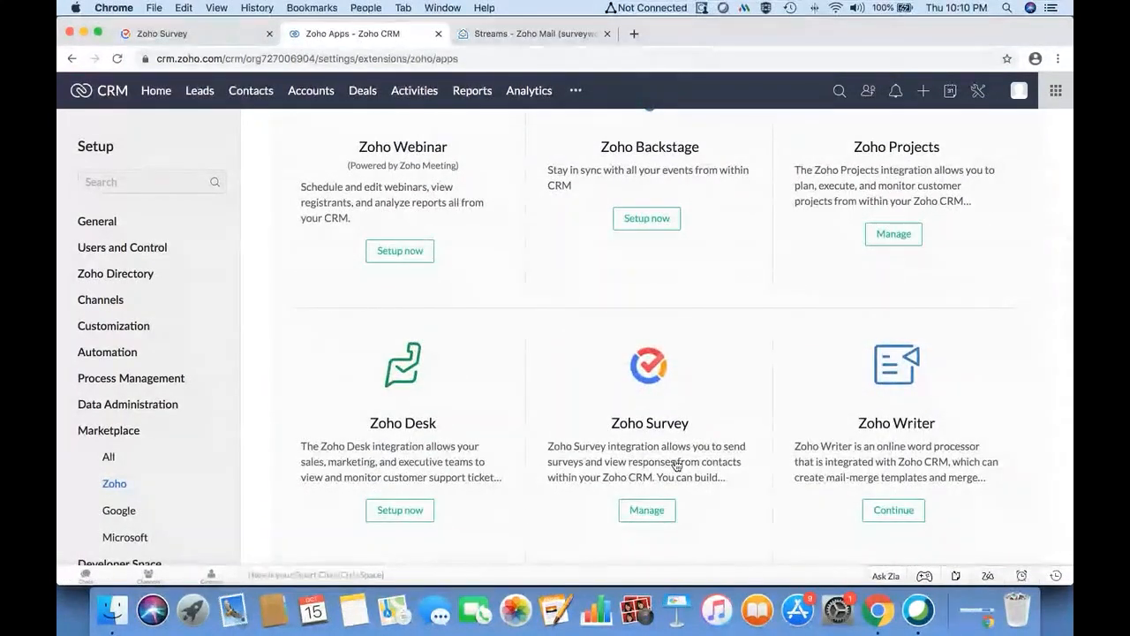
scroll(676, 466, down, 1)
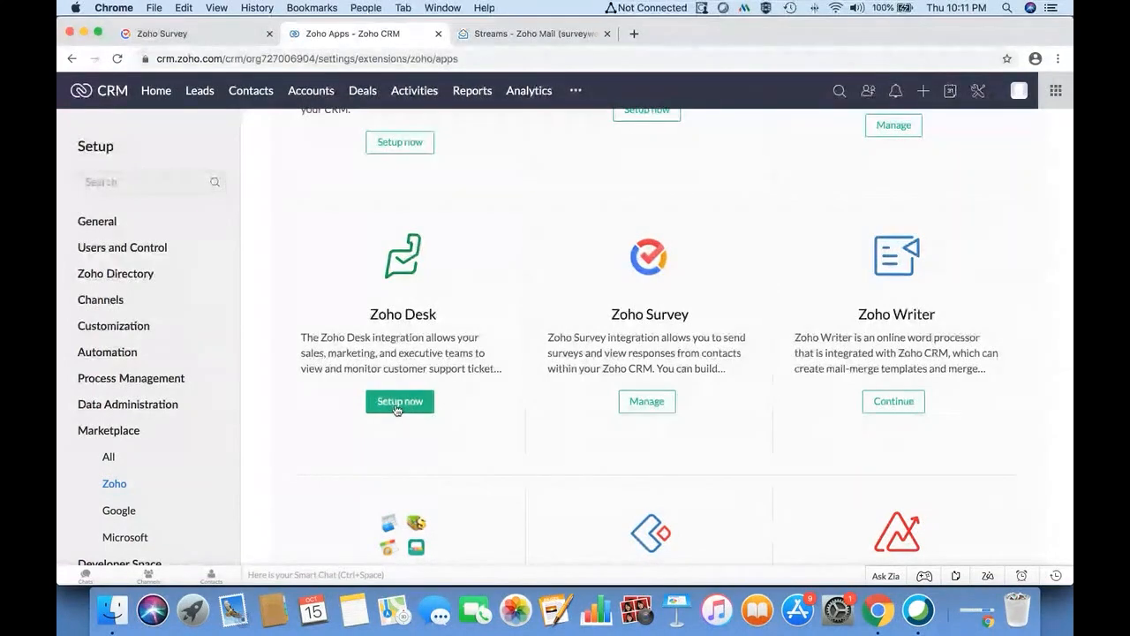
scroll(633, 409, up, 6)
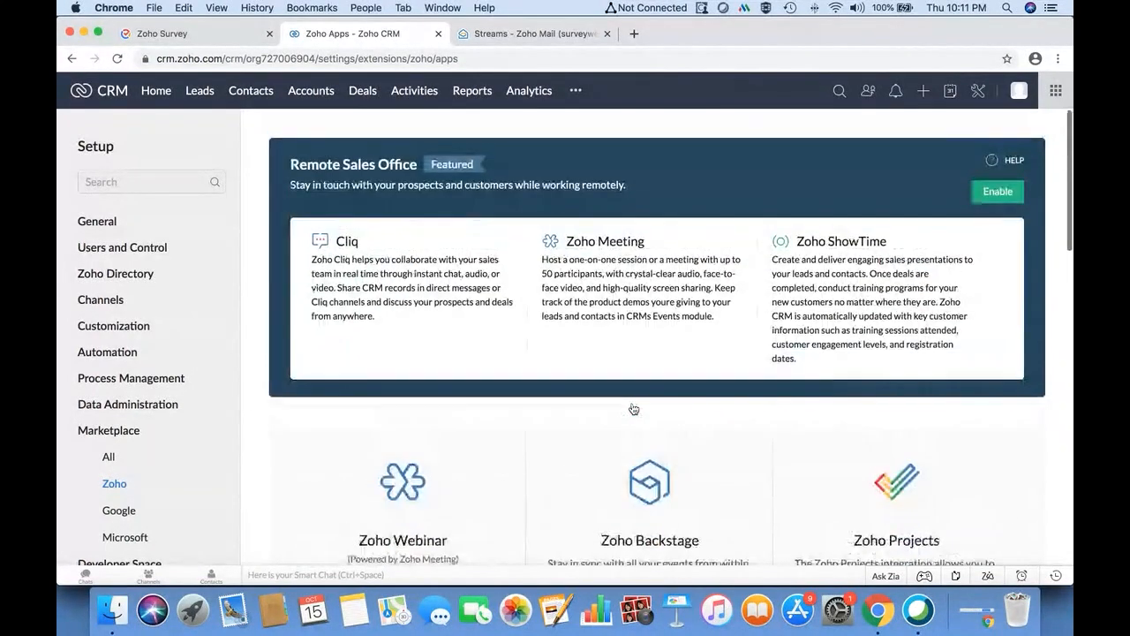
click(228, 35)
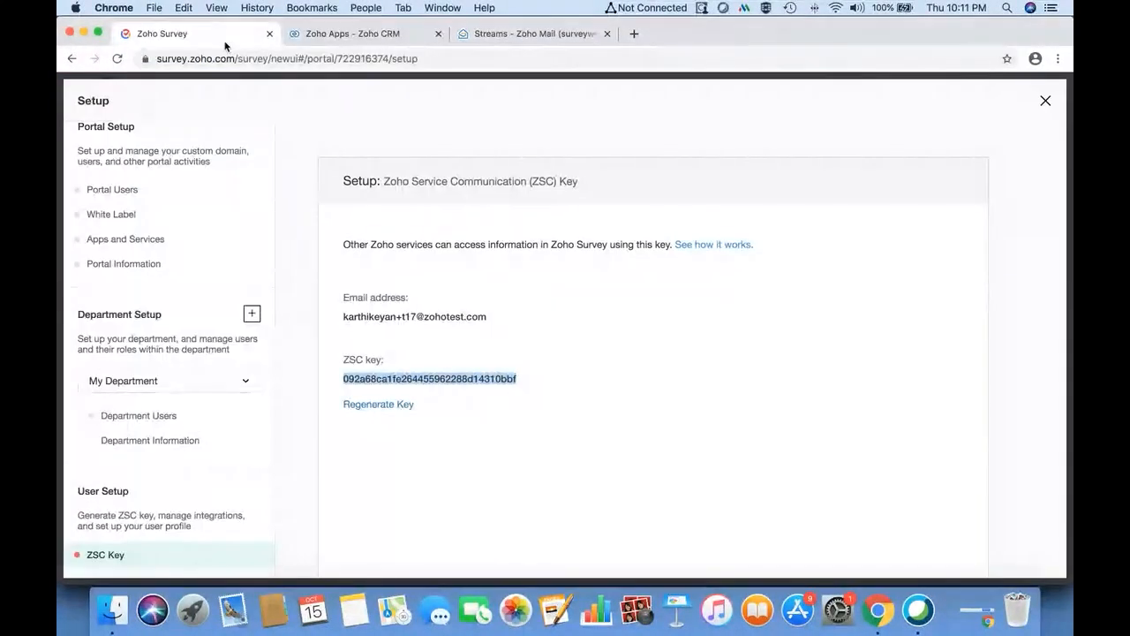
- Save the survey's Leads Add record CRM mapping and go to the LAUNCH page
click(1046, 100)
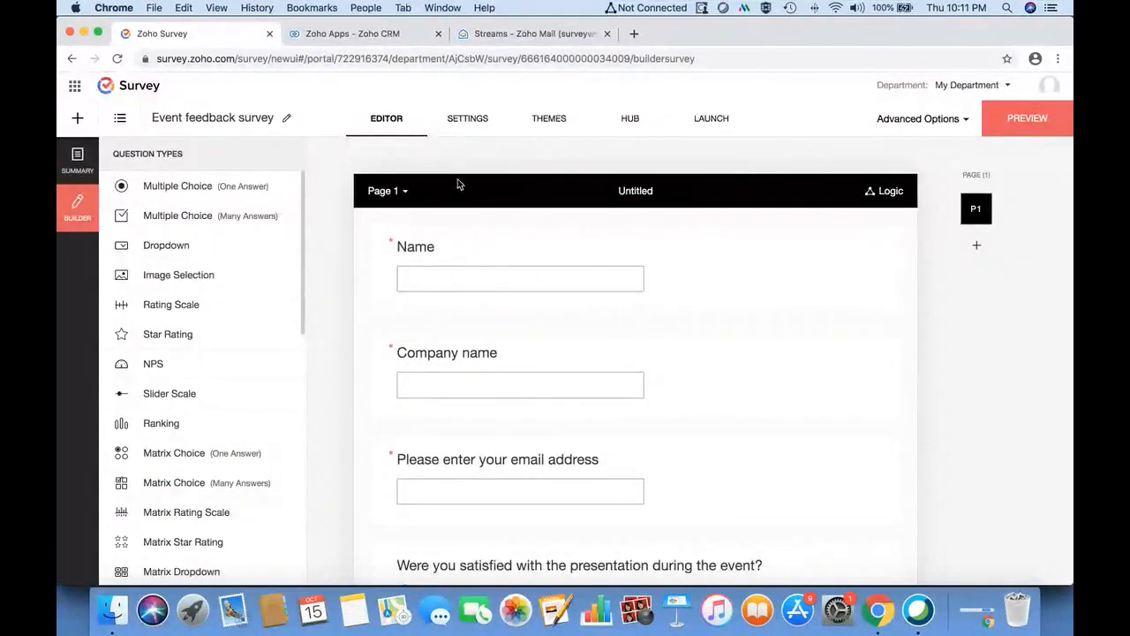
click(642, 121)
scroll(584, 380, down, 5)
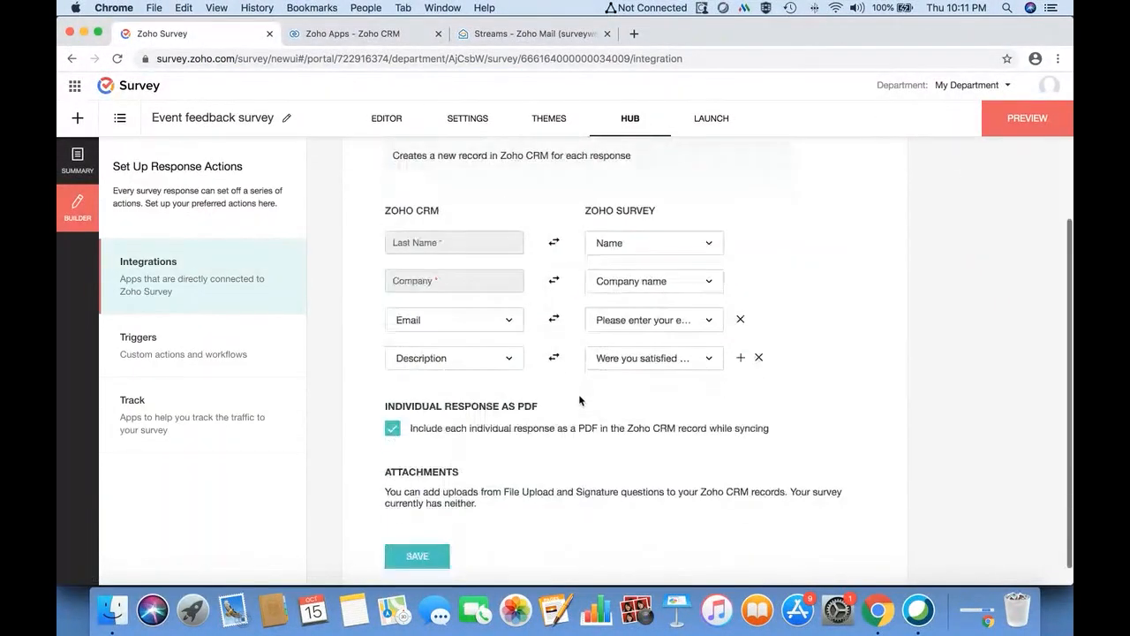
click(417, 526)
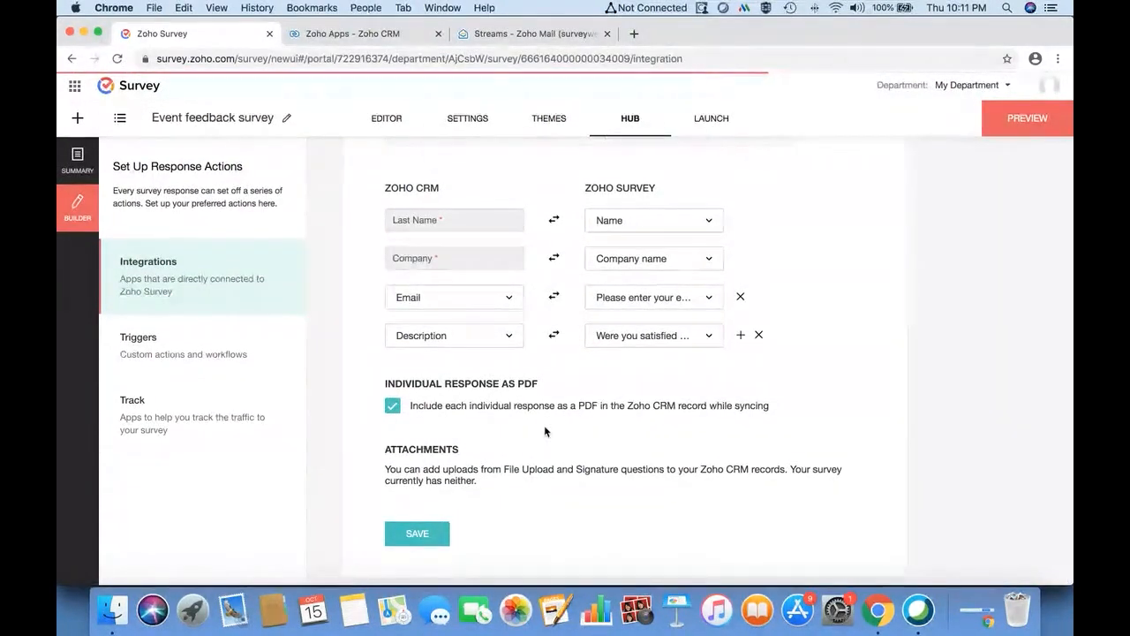
scroll(544, 431, up, 3)
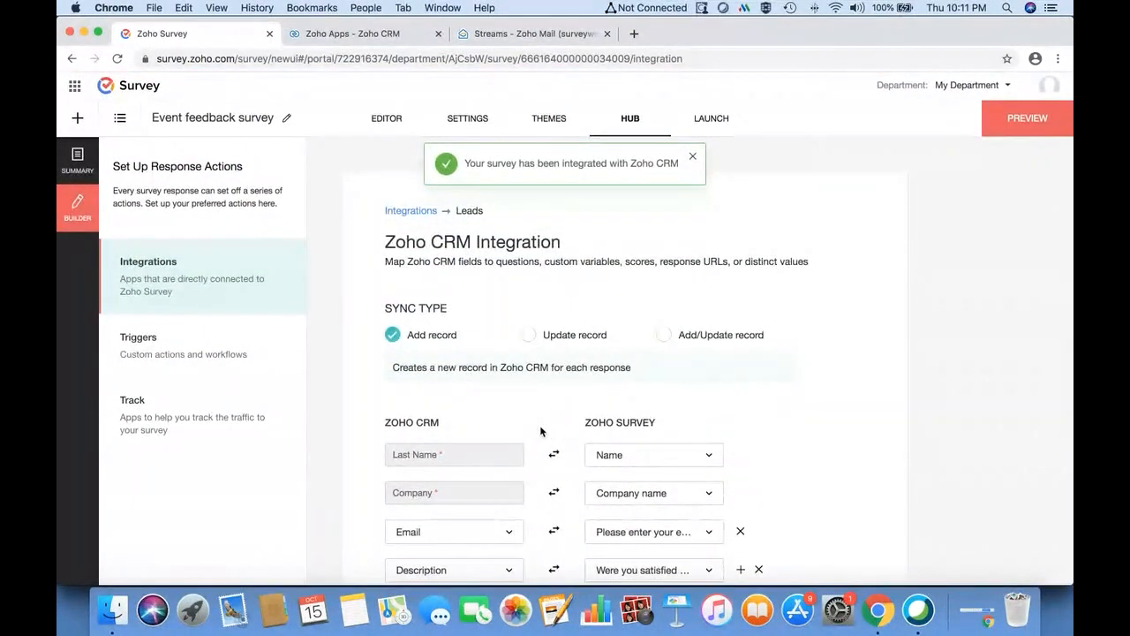
click(714, 118)
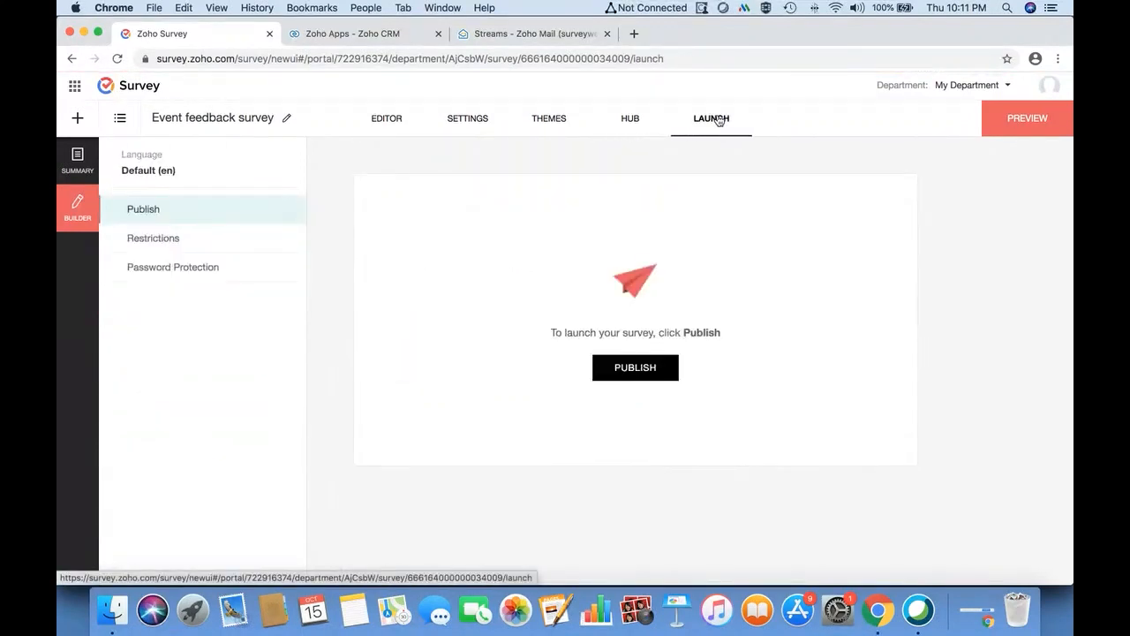
- Publish the Event feedback survey and open its Online access link in a new tab
click(638, 369)
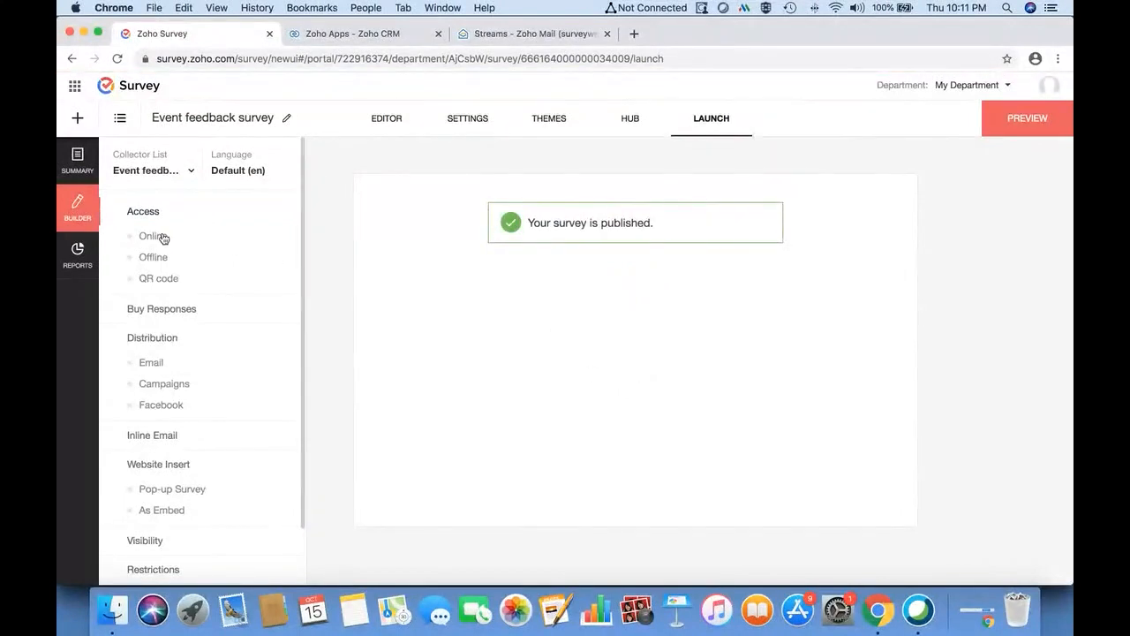
click(159, 237)
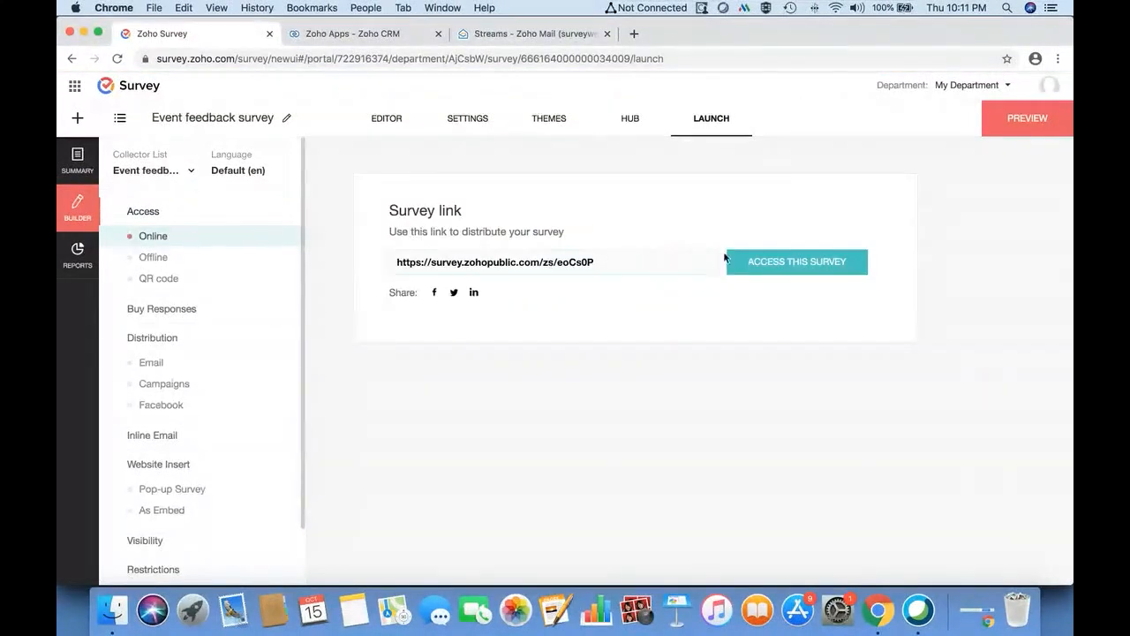
click(752, 262)
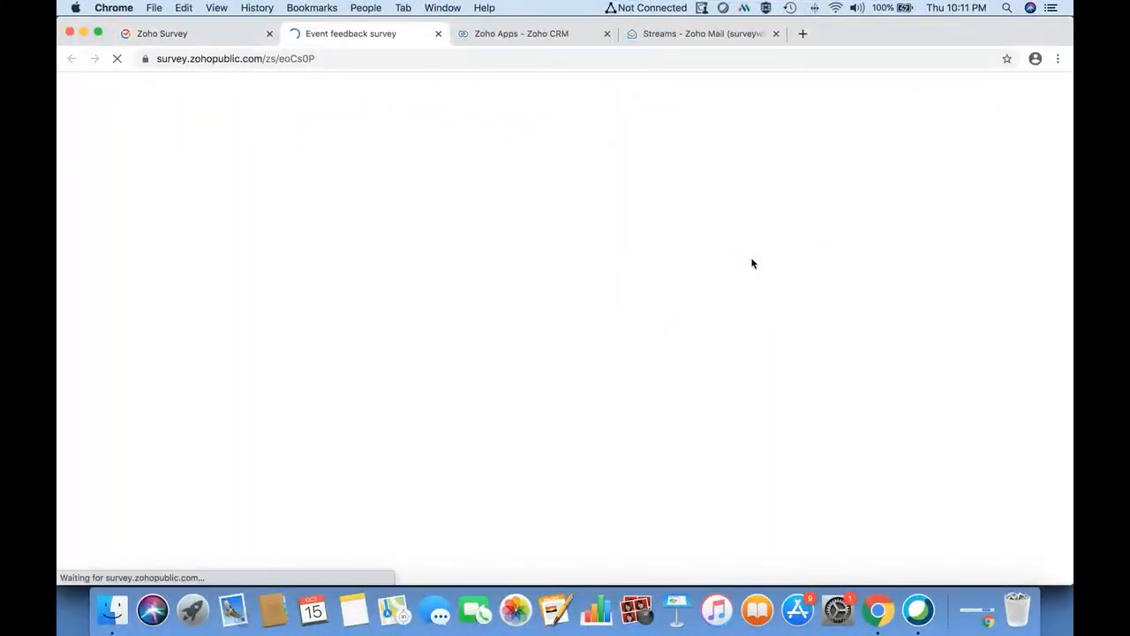
- Submit a test response with a name, company Zoho and an email, leaving satisfaction unanswered
click(343, 337)
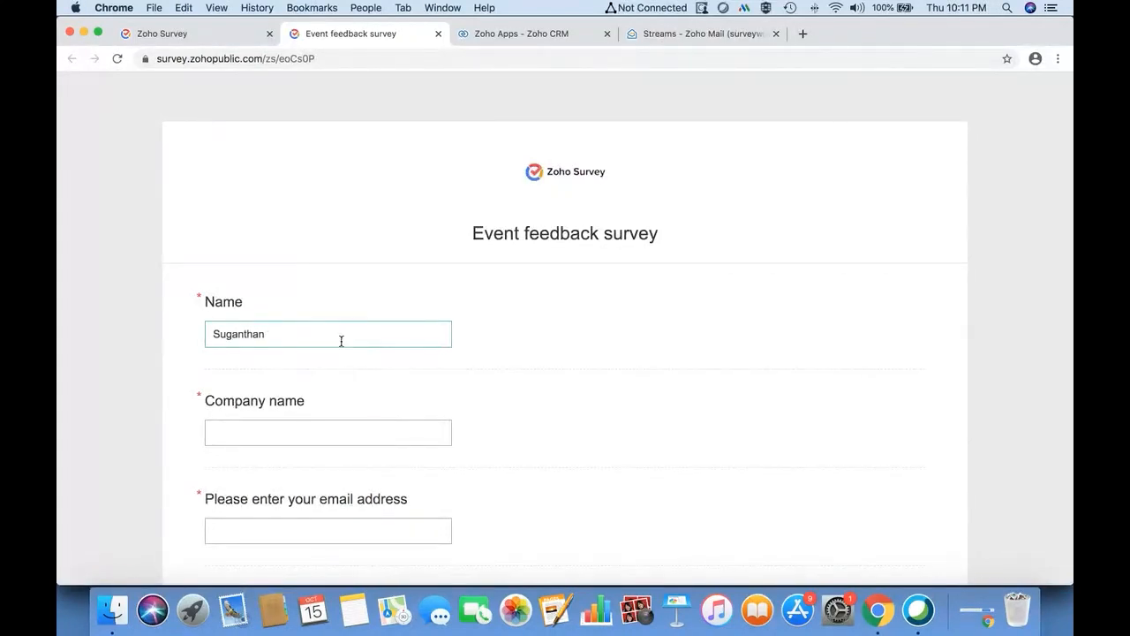
click(278, 436)
click(290, 521)
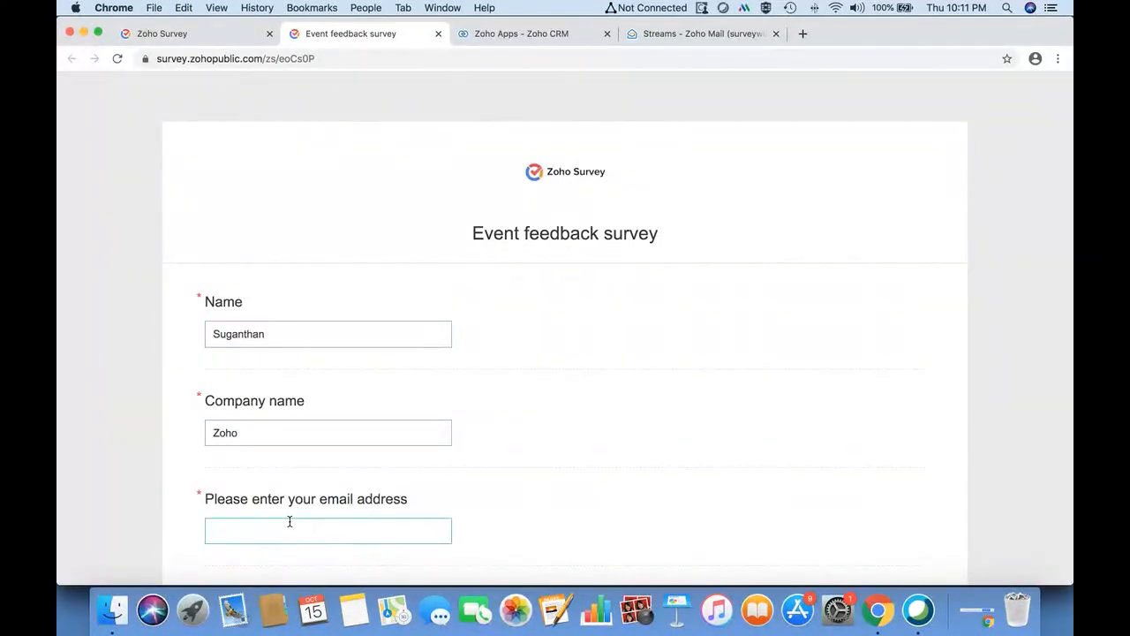
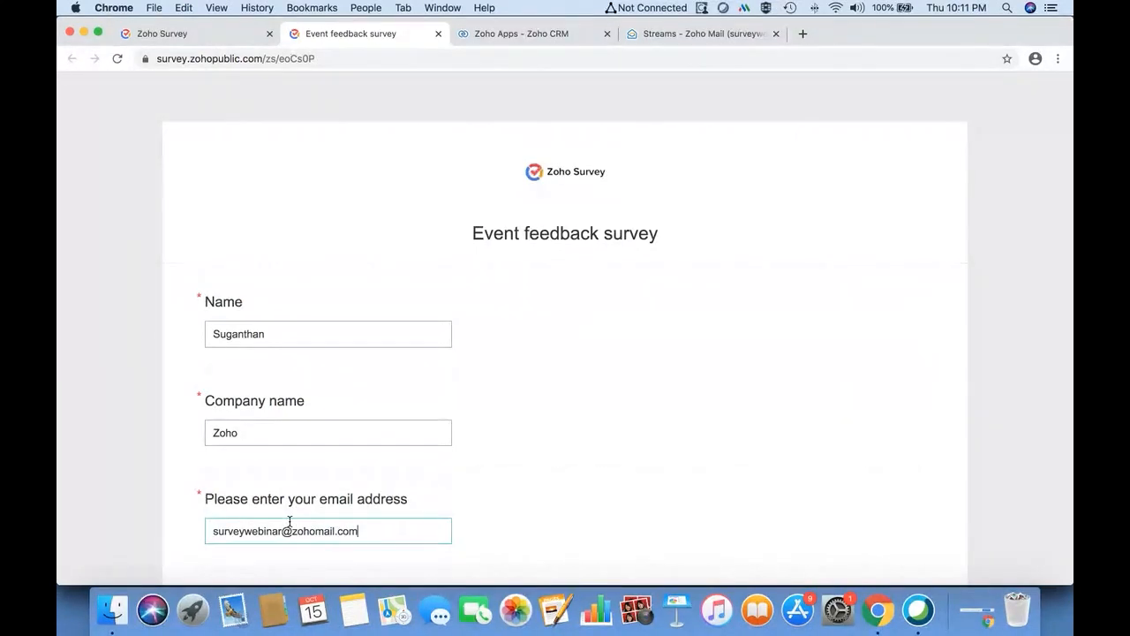
scroll(289, 521, down, 3)
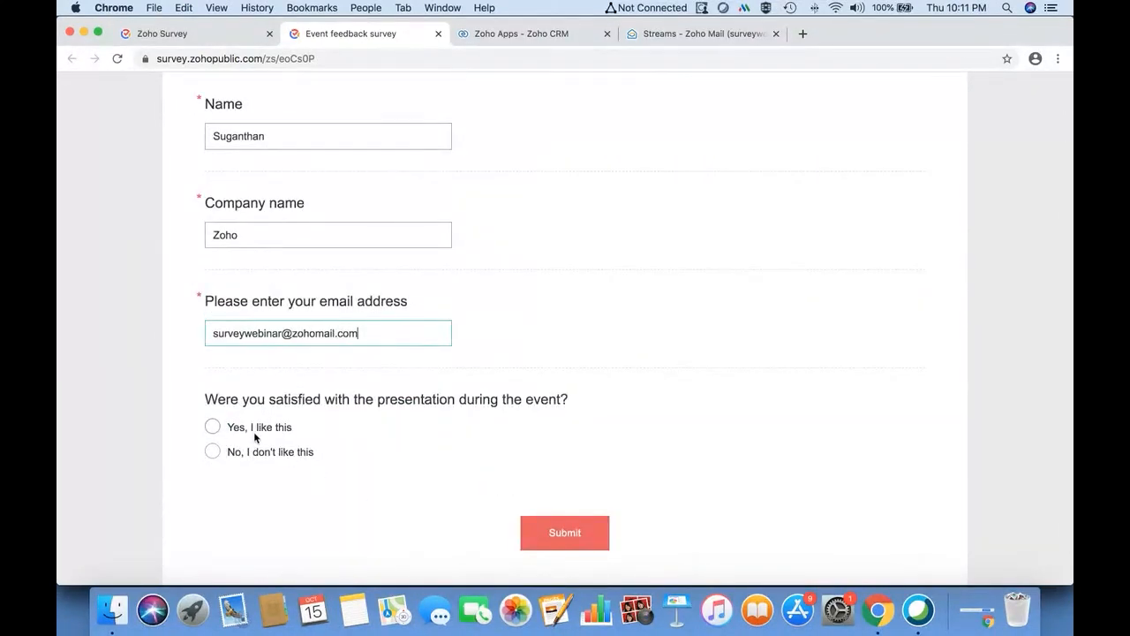
click(541, 533)
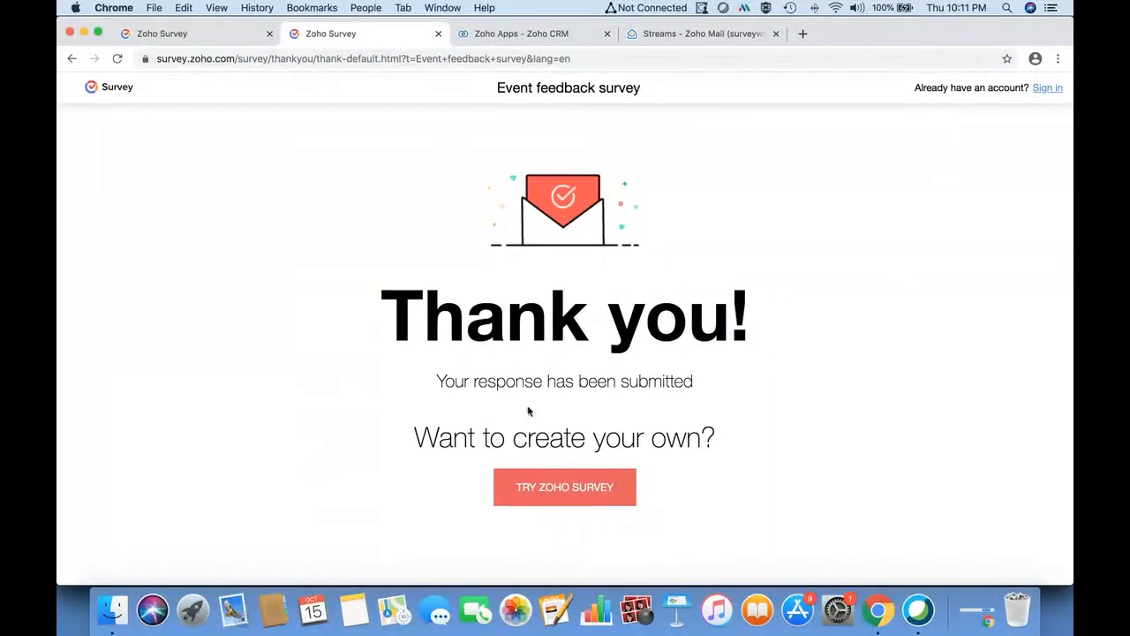
click(439, 34)
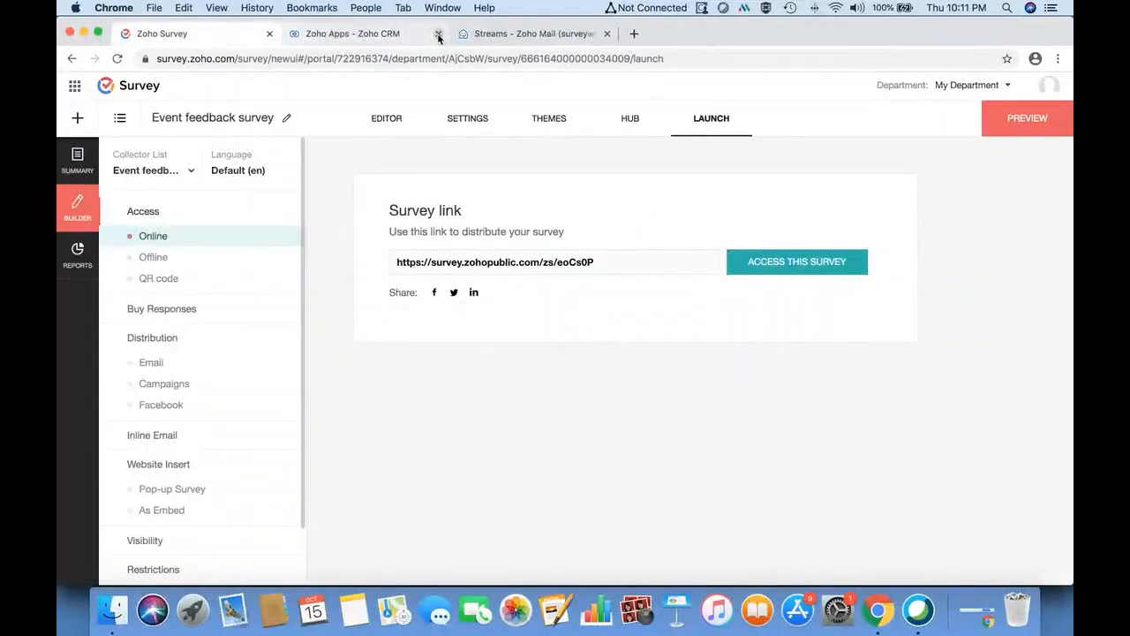
- Check the Zoho CRM sync status showing 1 untried response, then return to Zoho CRM
click(370, 37)
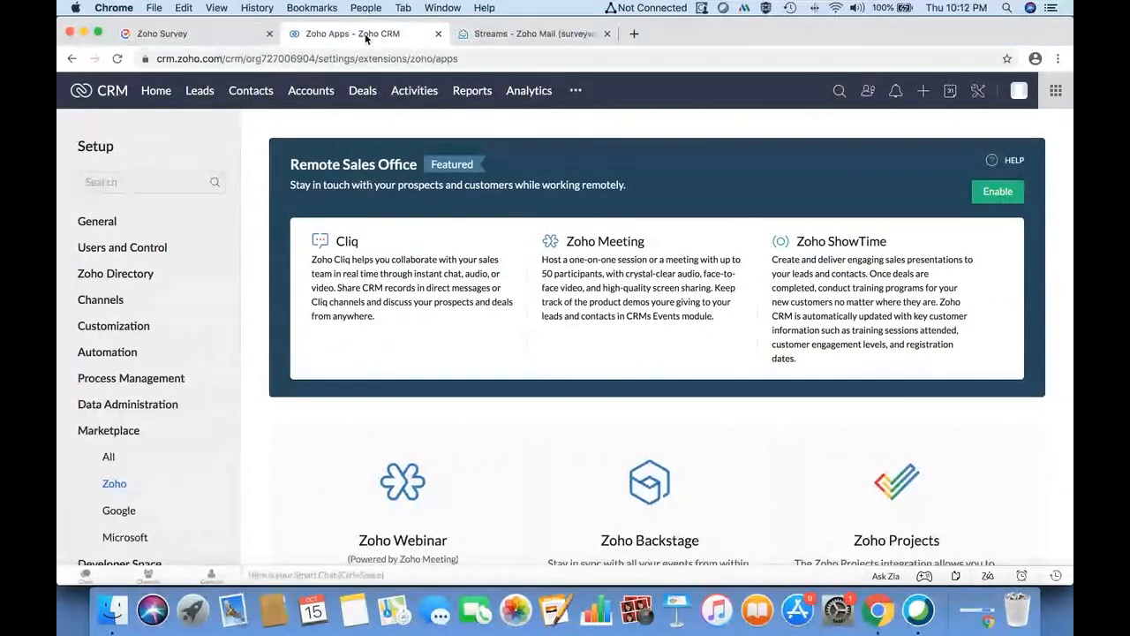
click(235, 35)
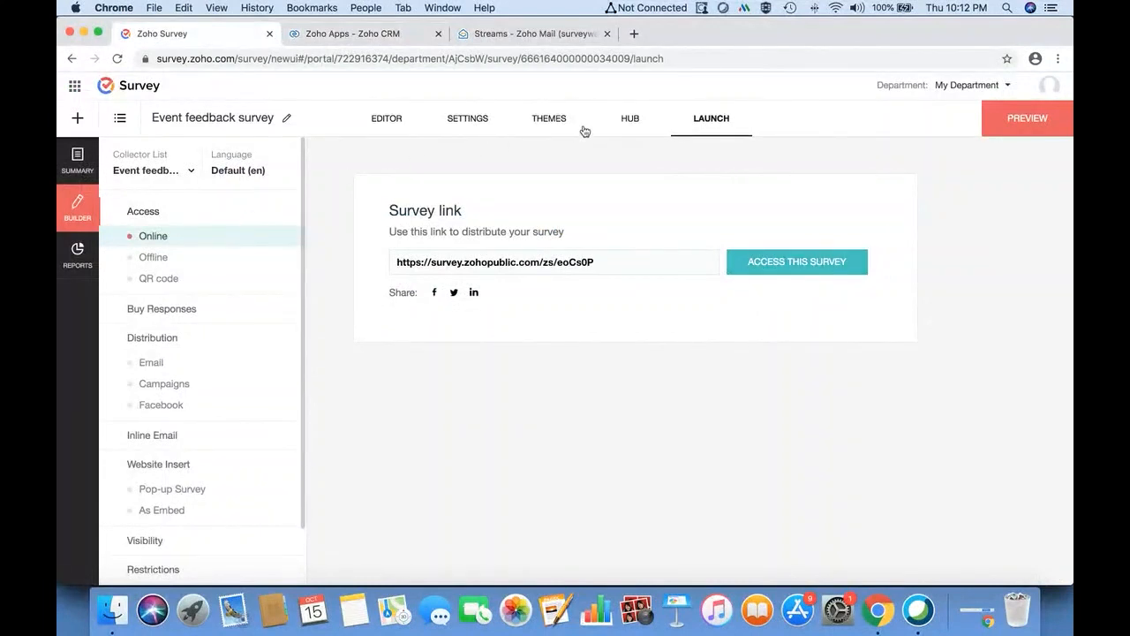
click(629, 118)
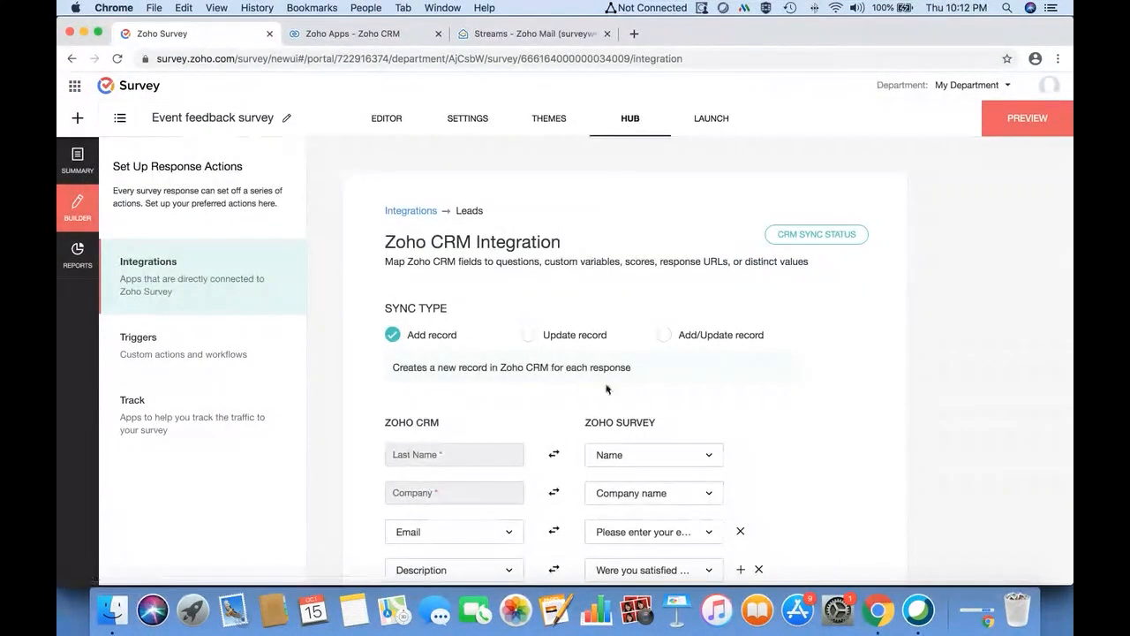
scroll(604, 393, down, 1)
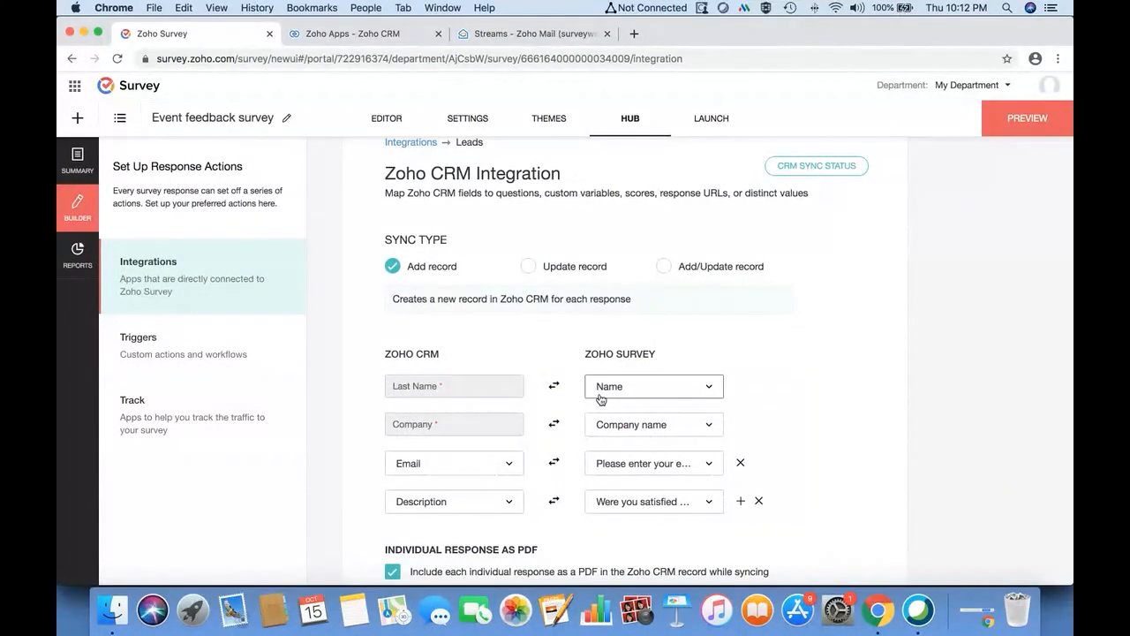
click(818, 167)
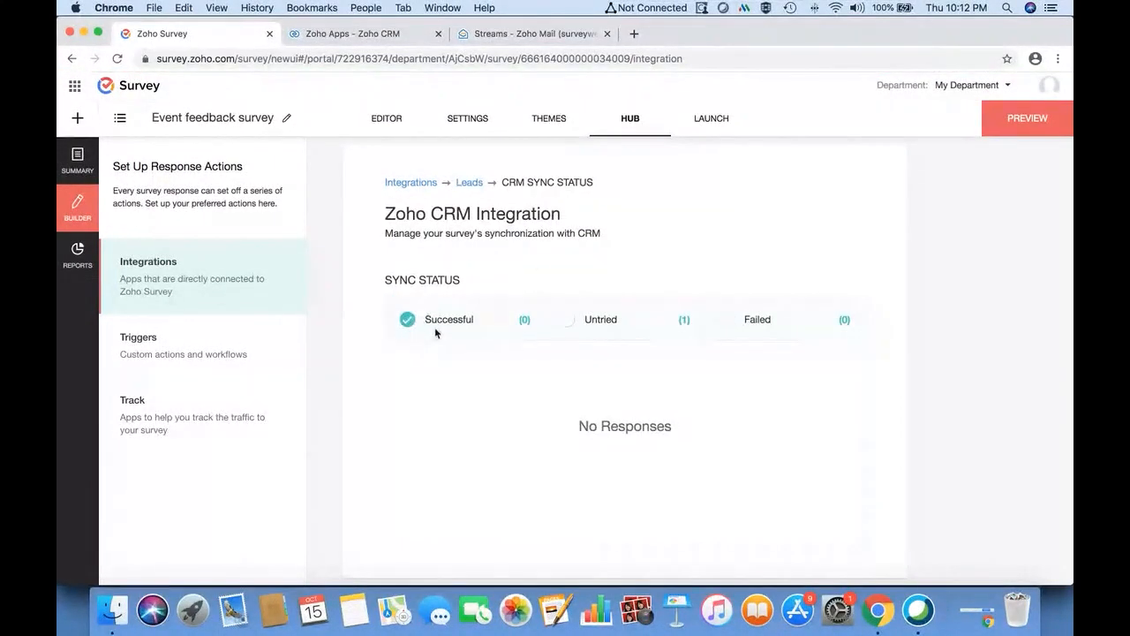
click(412, 184)
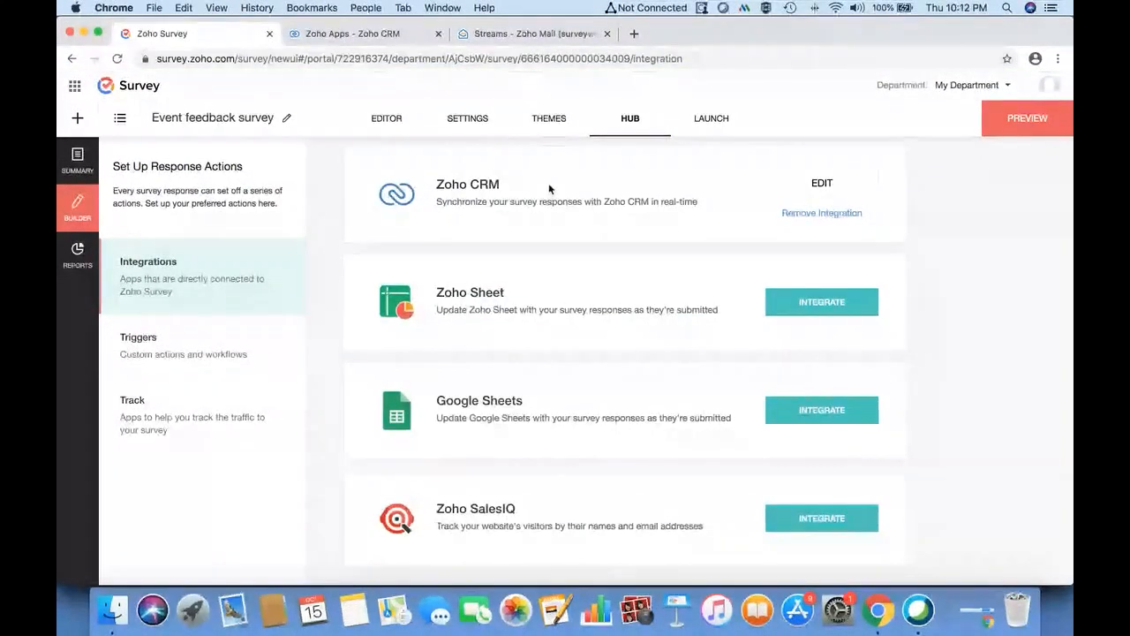
click(798, 187)
click(361, 35)
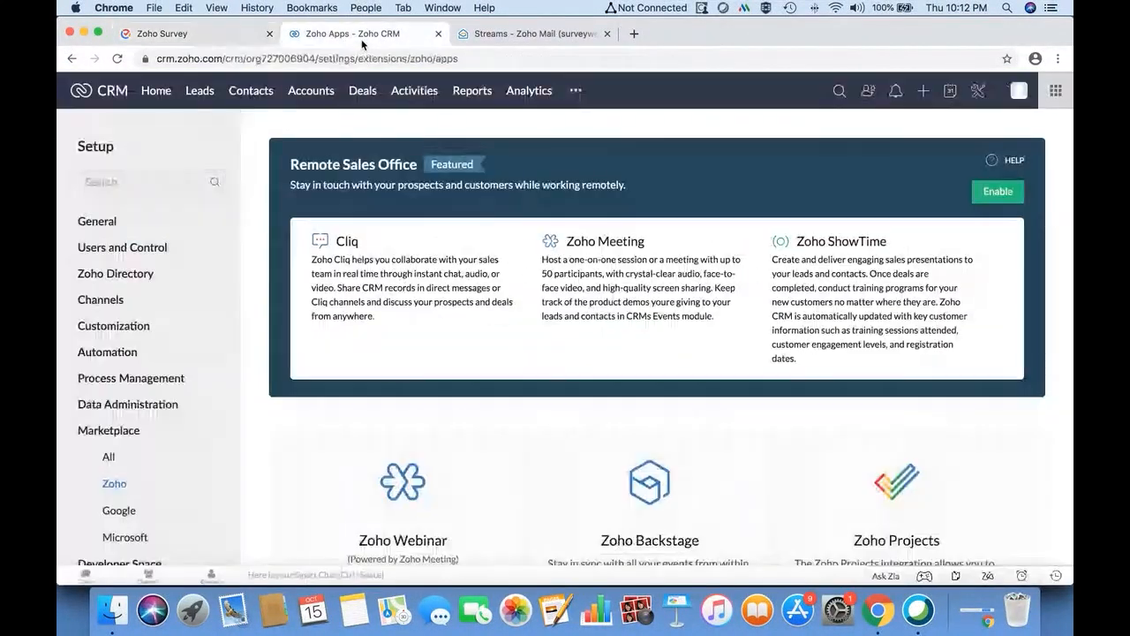
- Check that the newest lead (company Zoho) has no Zoho Survey records, then open Setup
click(194, 92)
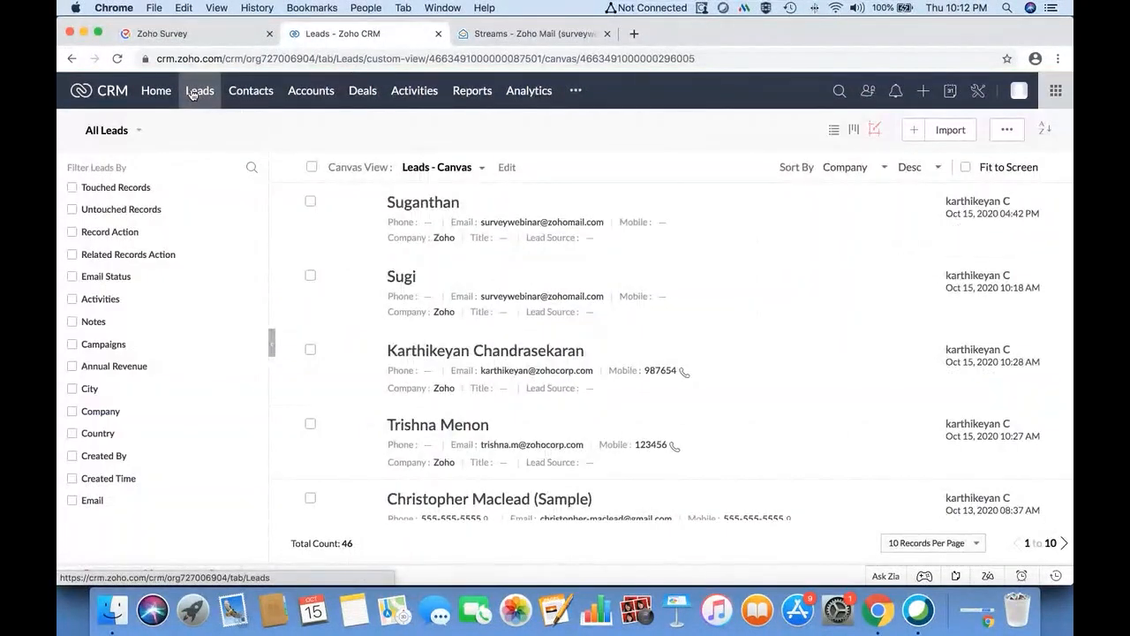
click(433, 204)
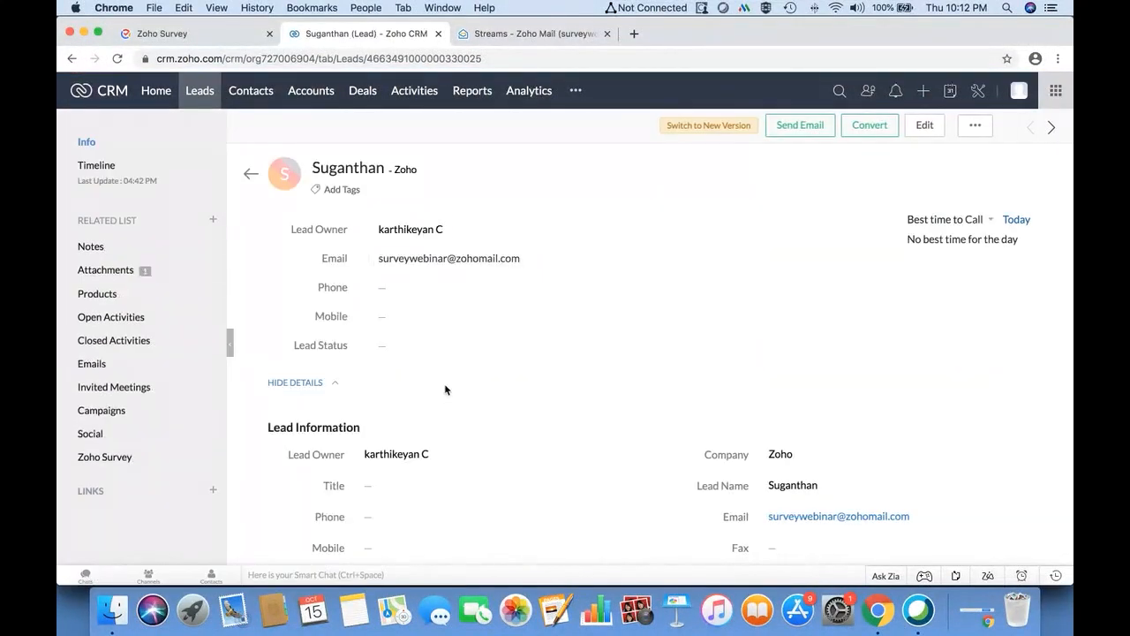
scroll(820, 439, down, 2)
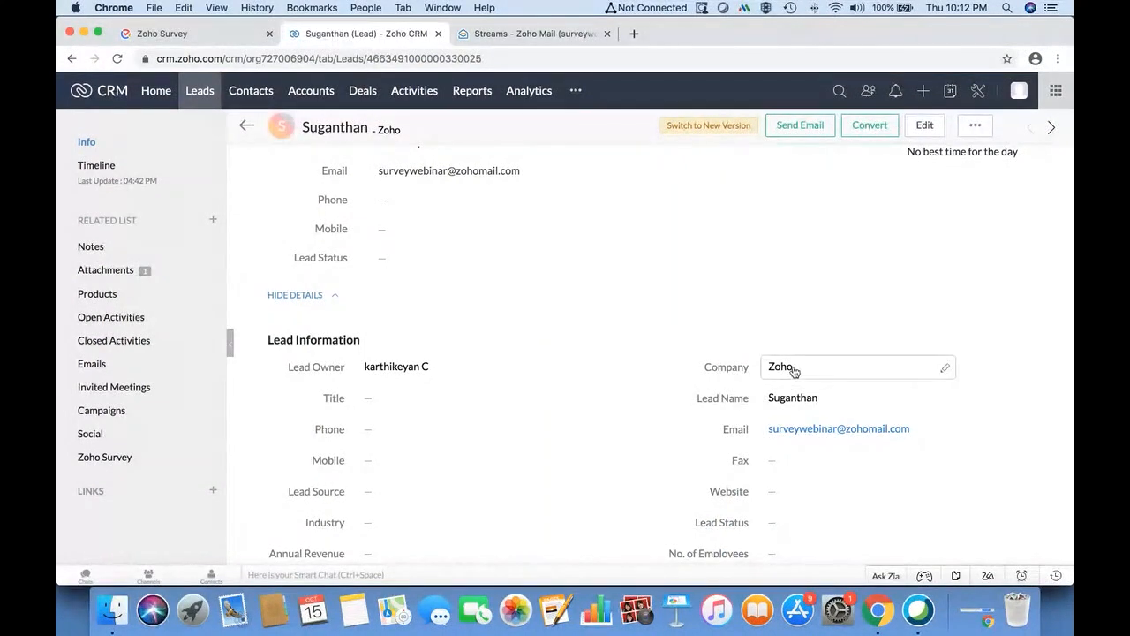
scroll(673, 376, down, 3)
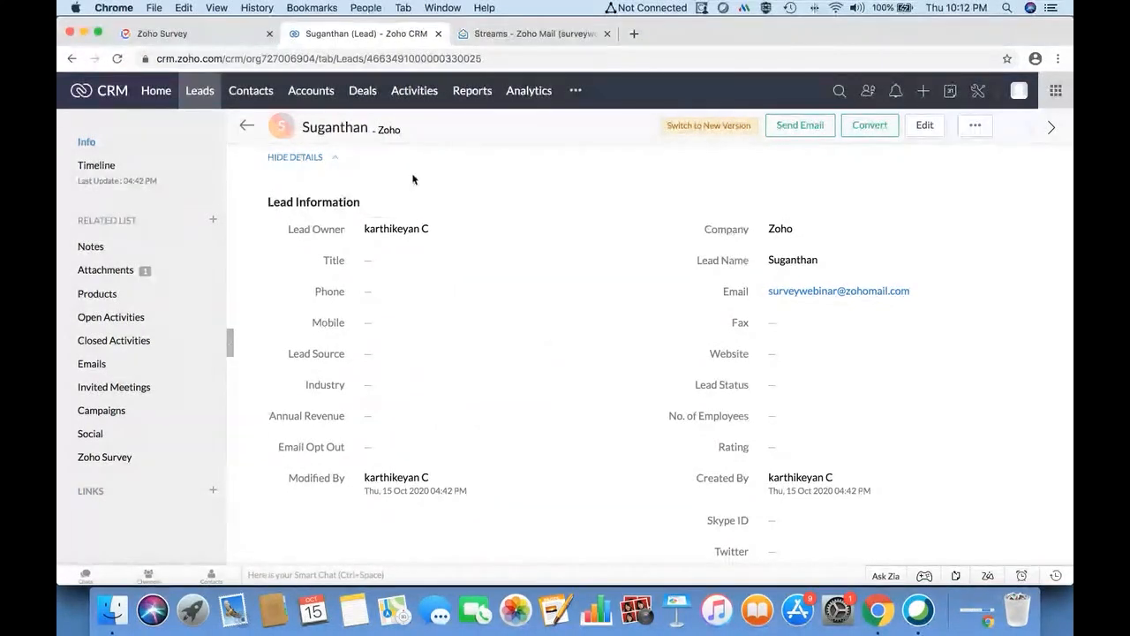
click(113, 458)
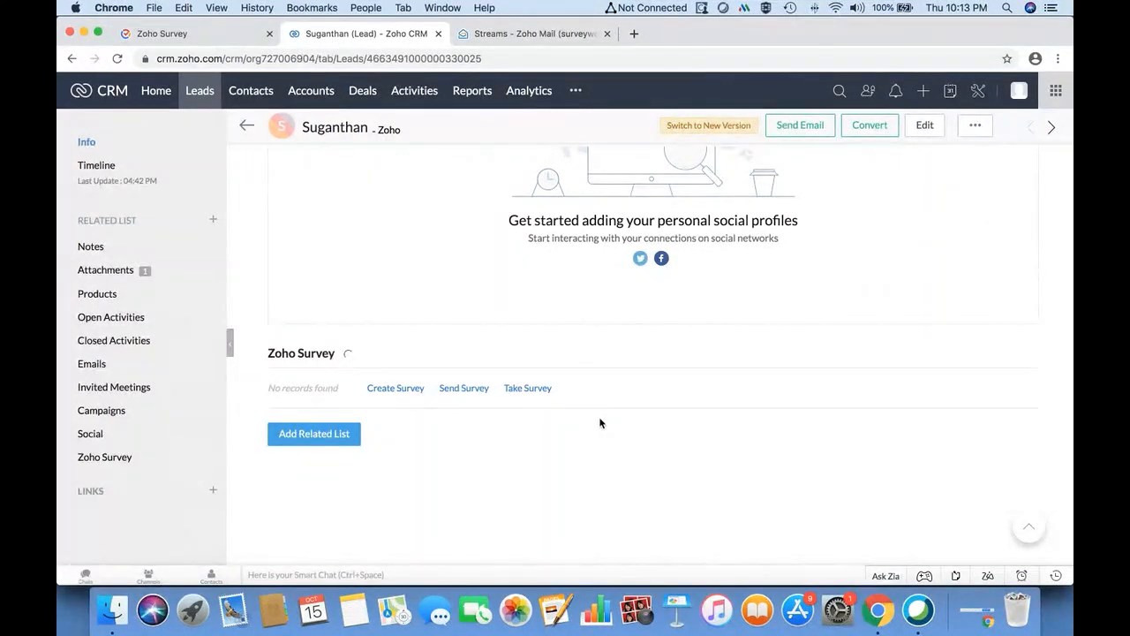
click(979, 92)
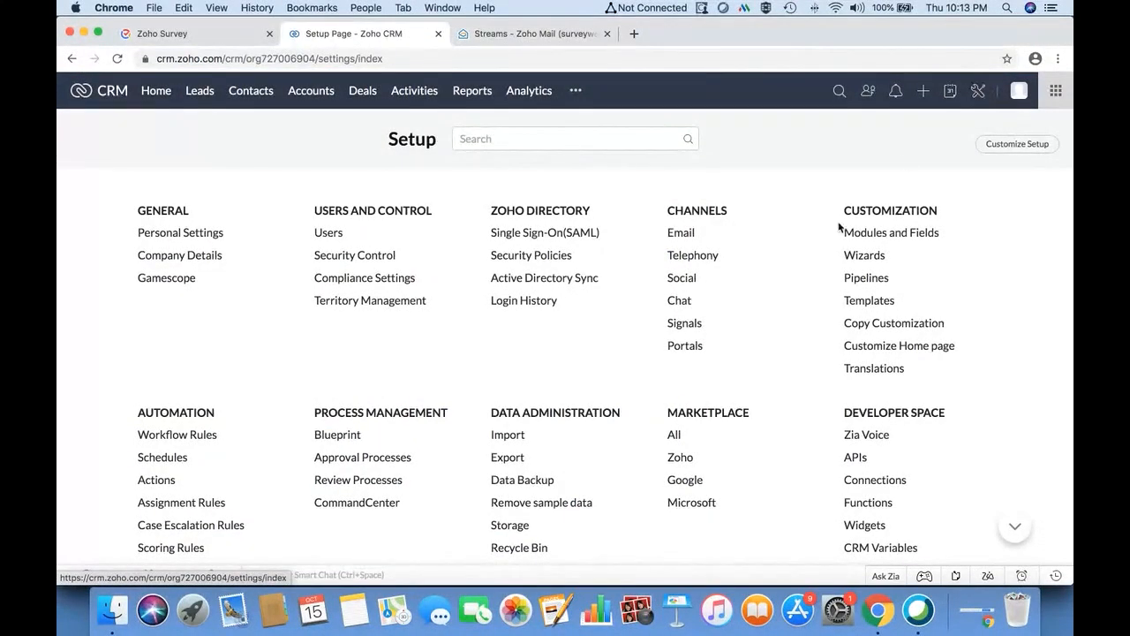
- Create a new email template for the Leads module from the Blank layout
click(865, 303)
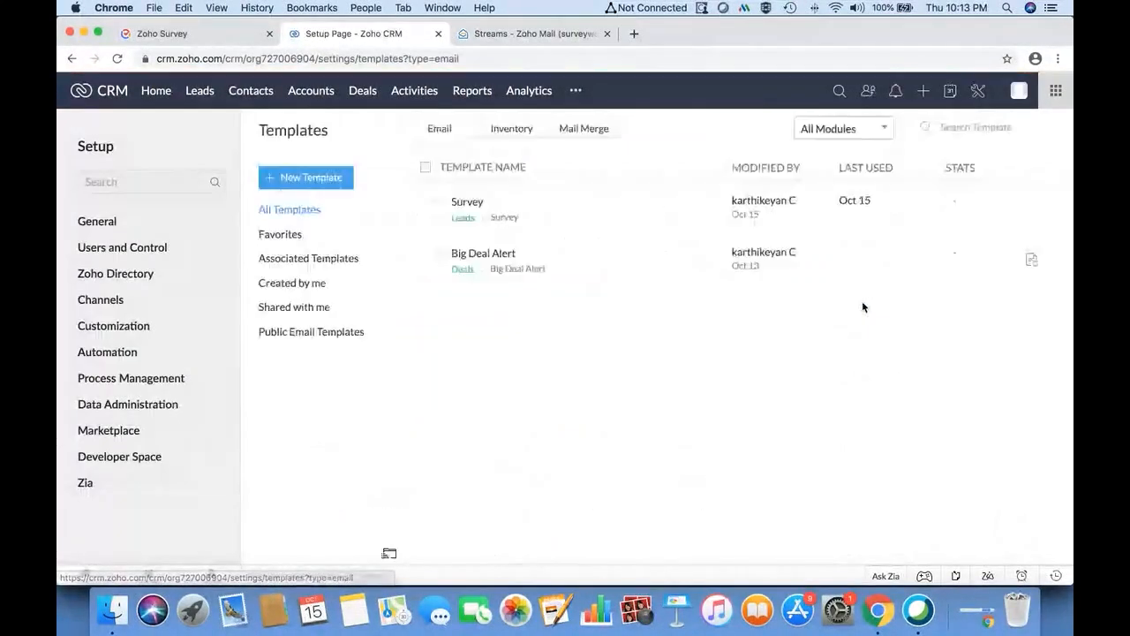
click(337, 182)
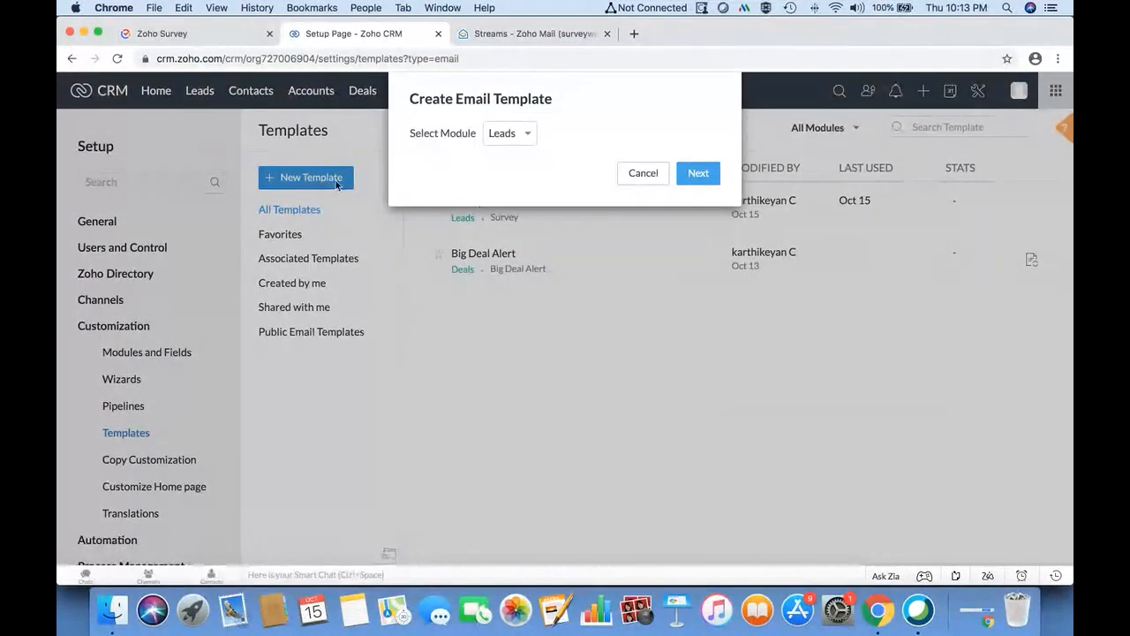
click(516, 140)
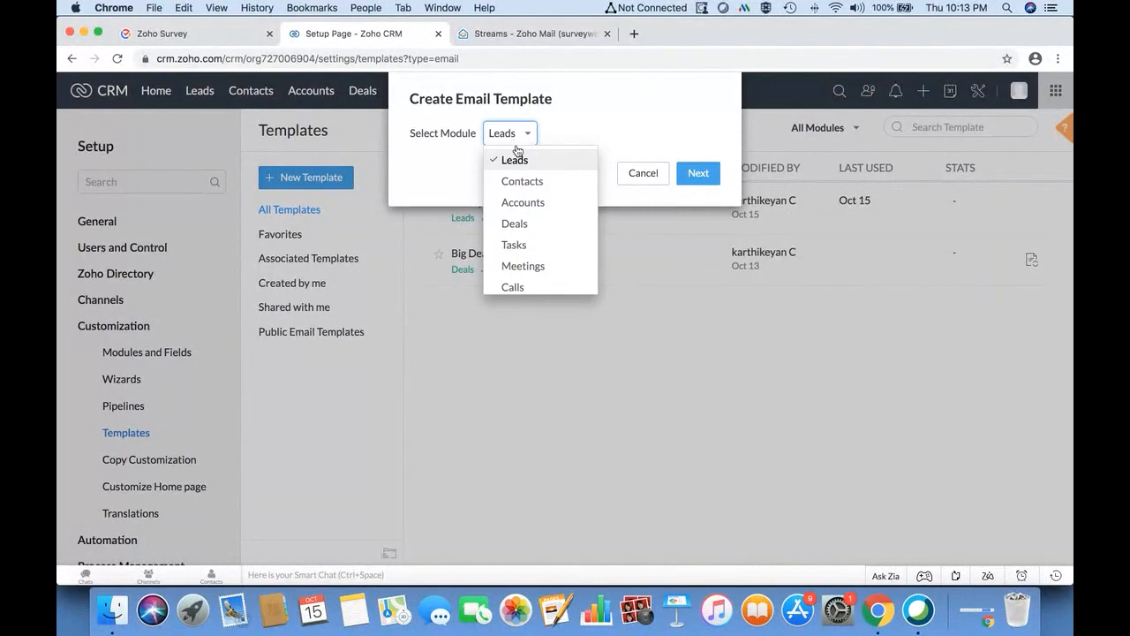
click(532, 164)
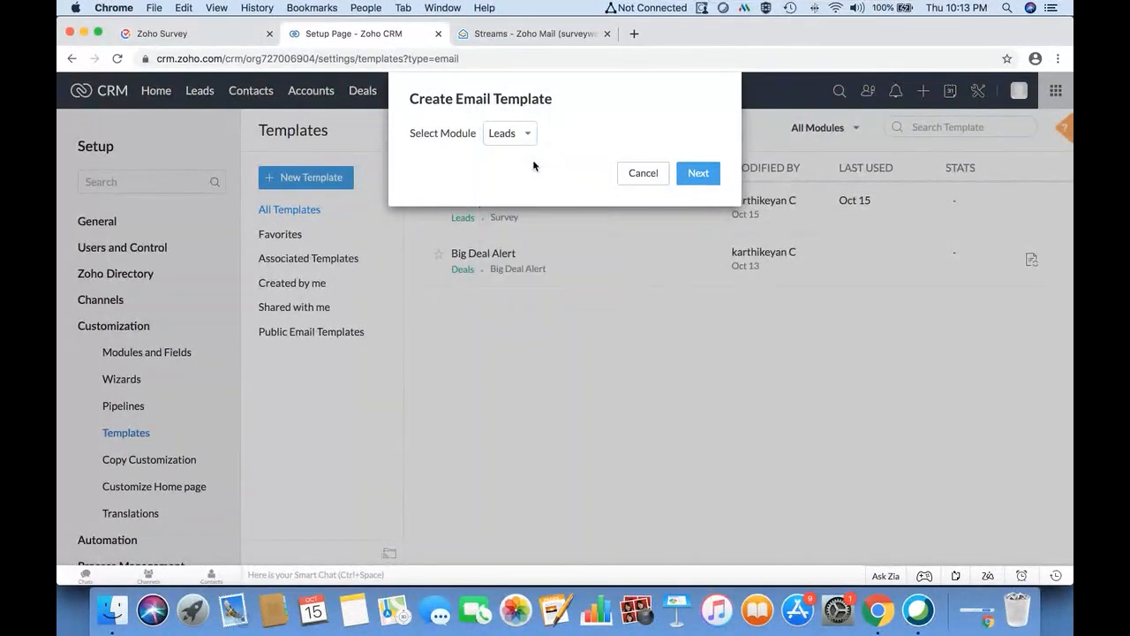
click(696, 173)
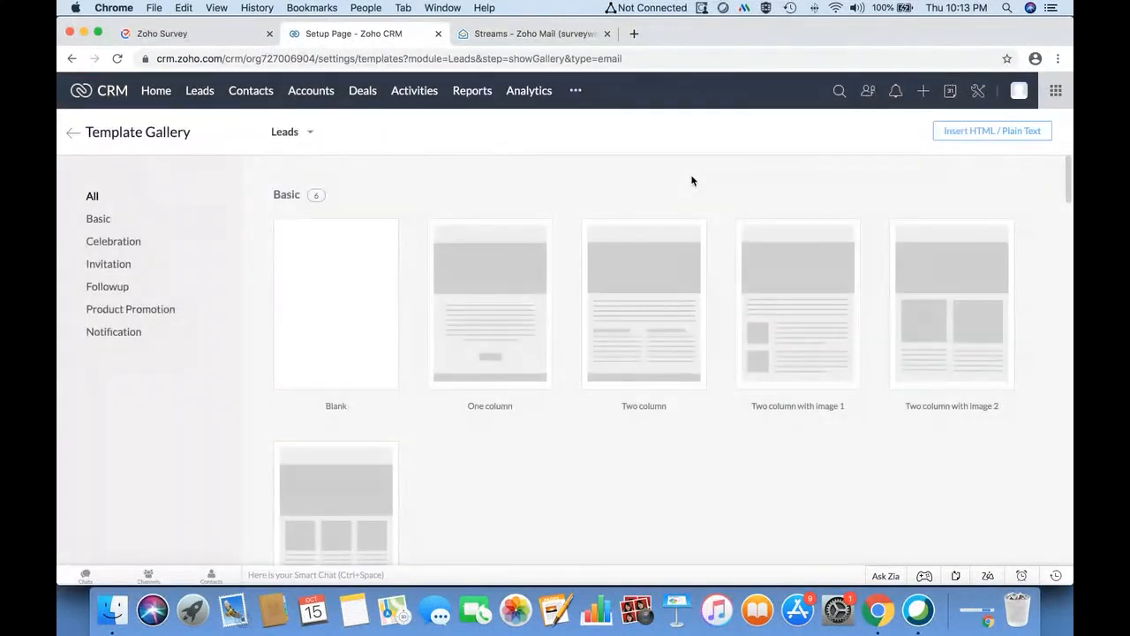
click(317, 382)
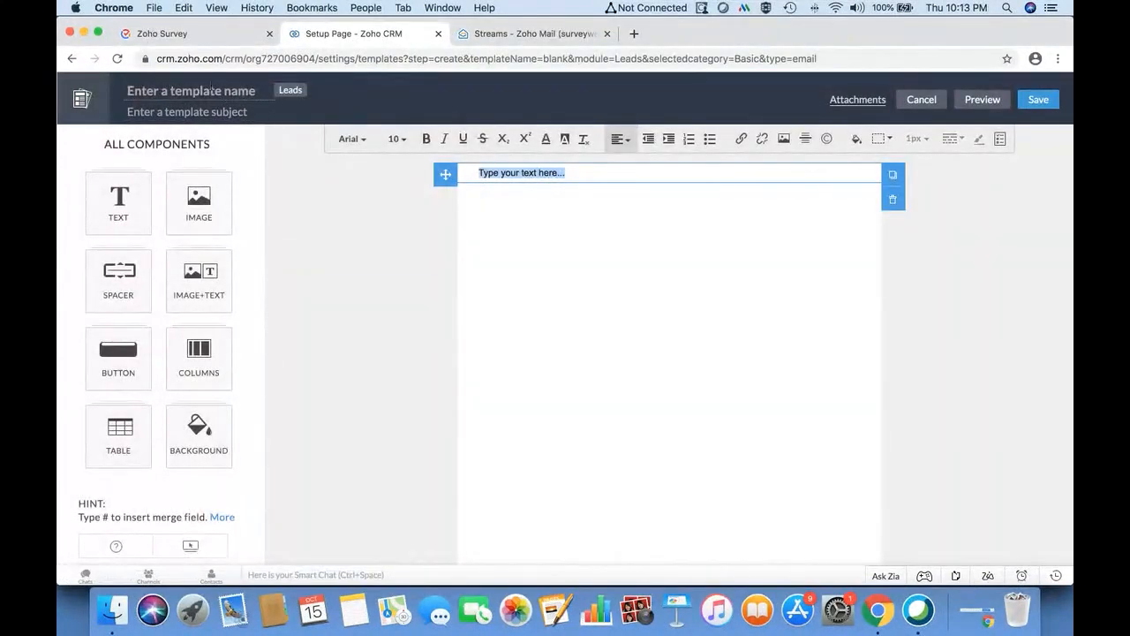
- Name the template 'Event feedback survey' and give it the subject 'Response'
text(Even)
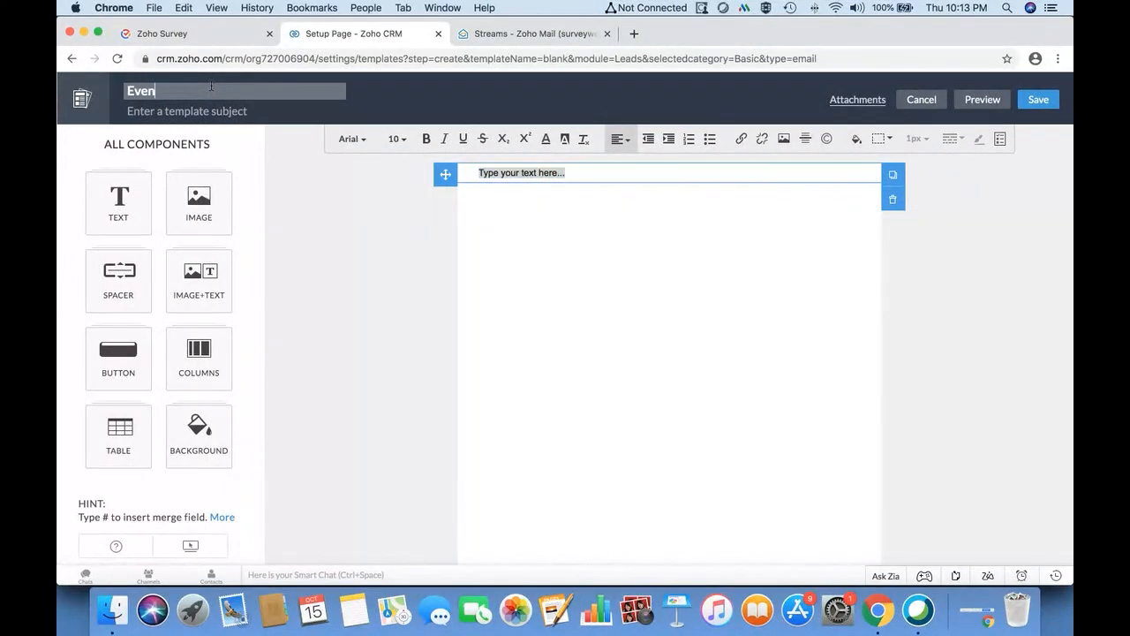
text(t feedback survey)
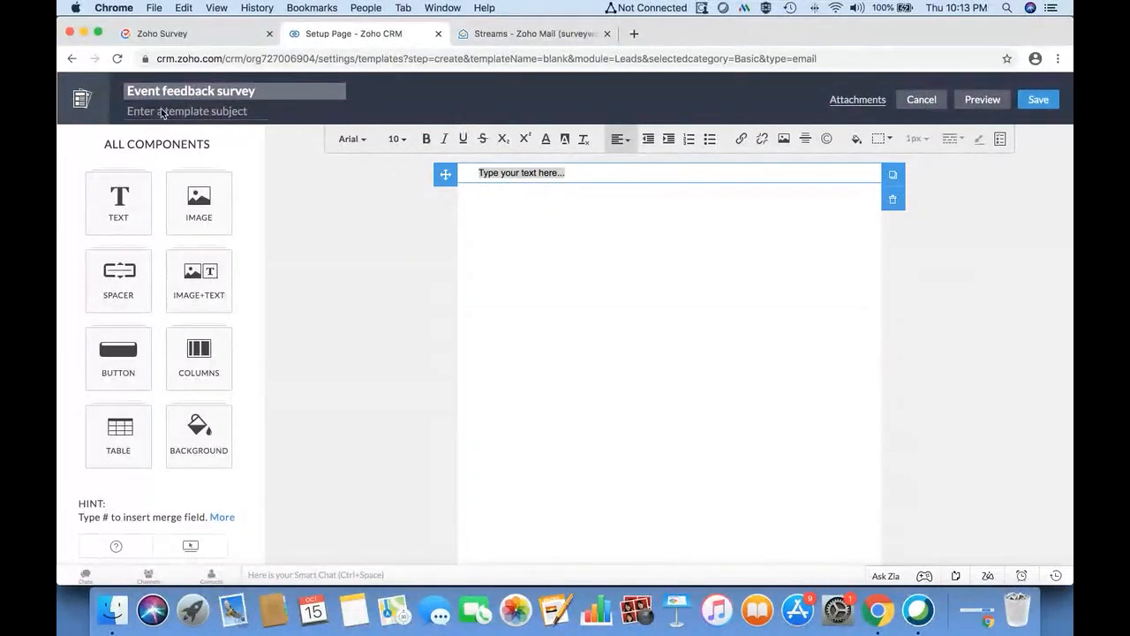
click(162, 113)
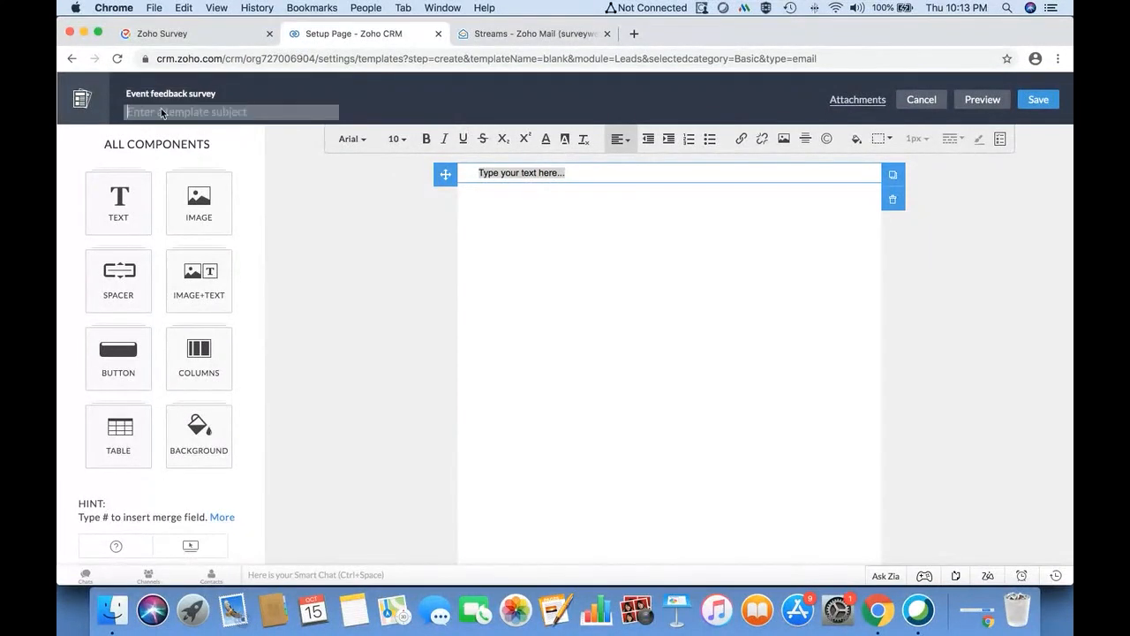
text(Respon)
- Write the body 'Welcome.' followed by 'Please take few mins to help us get more information about you by c…'
click(588, 172)
key(Return)
key(Return)
key(Return)
key(Return)
key(Return)
key(Return)
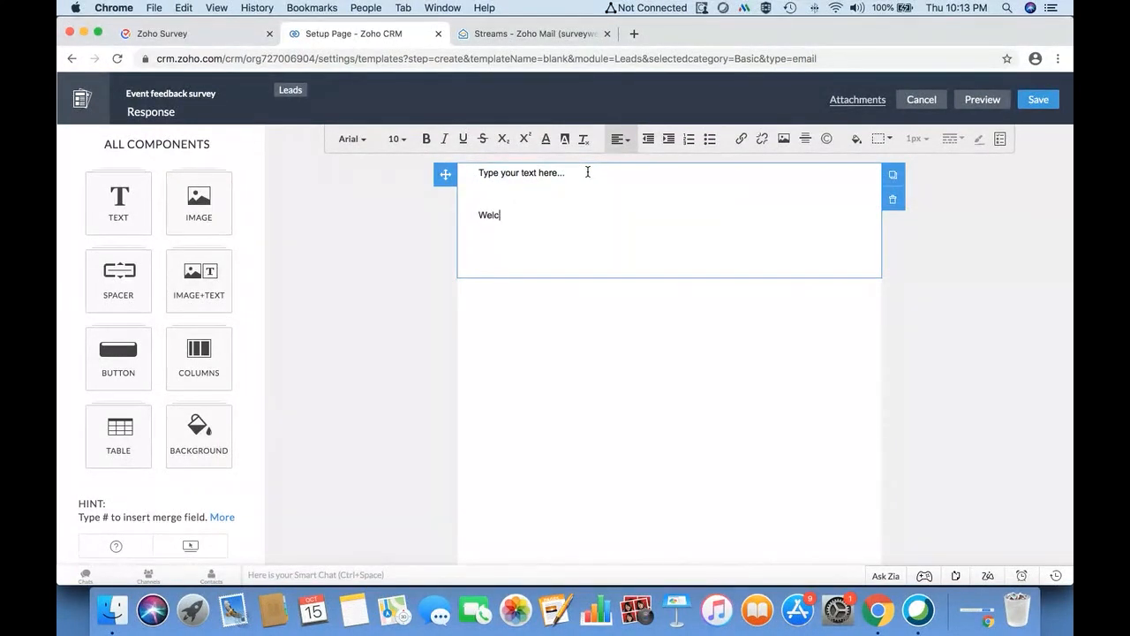
text(ome.)
key(Return)
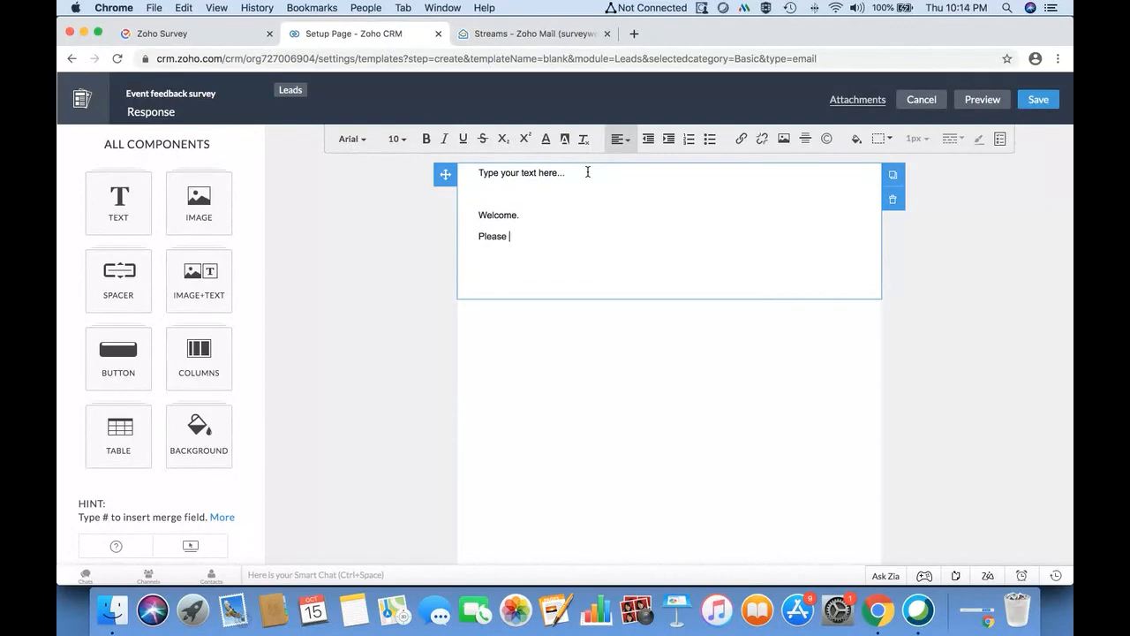
text(Please take few mins to help us)
key(BackSpace)
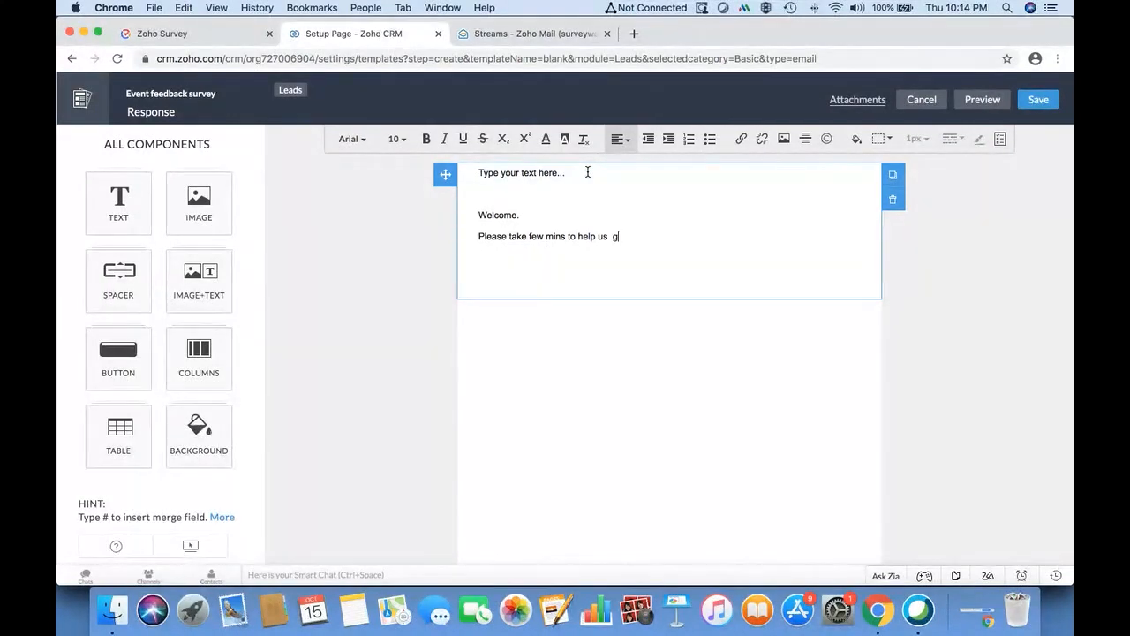
text(get more information about )
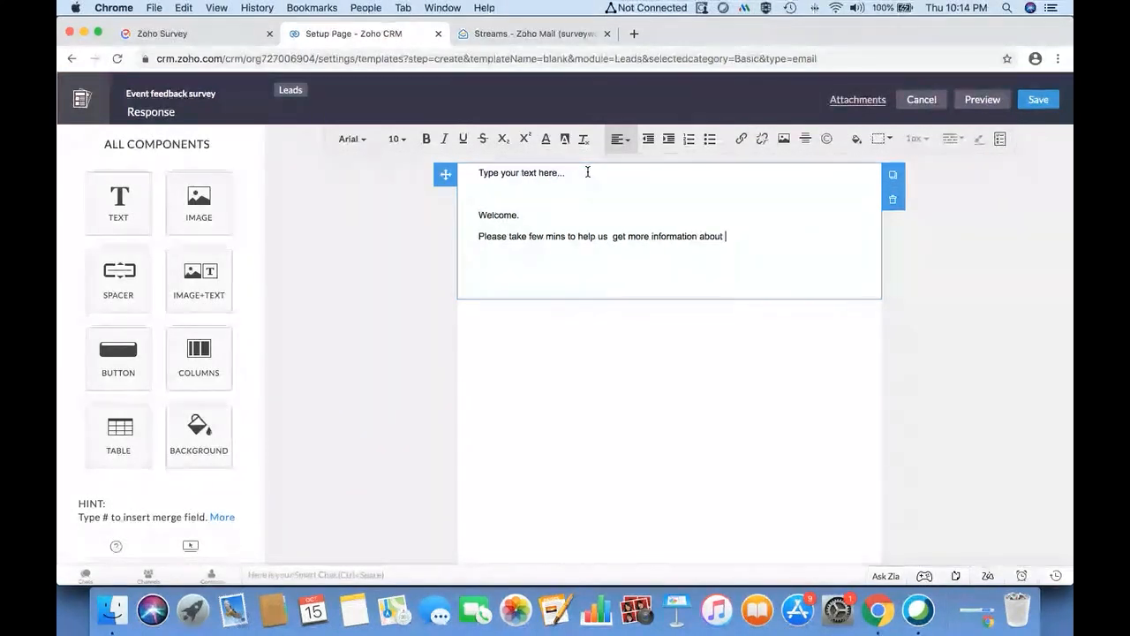
text(you by clicking)
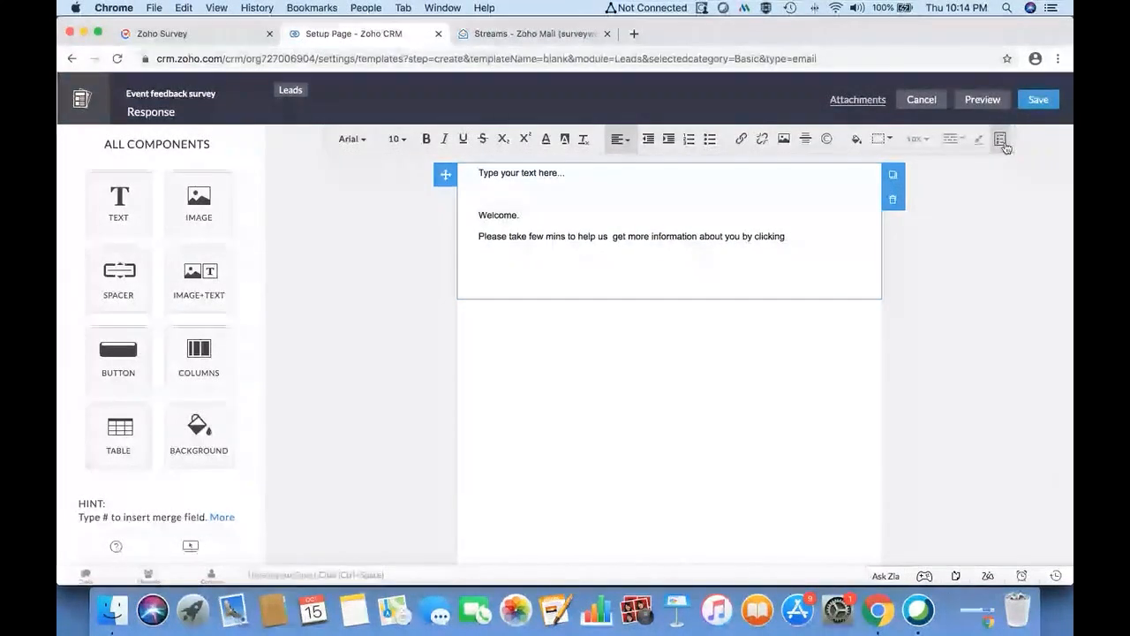
- Insert a survey link to the Event feedback survey with display text 'here'
click(1001, 142)
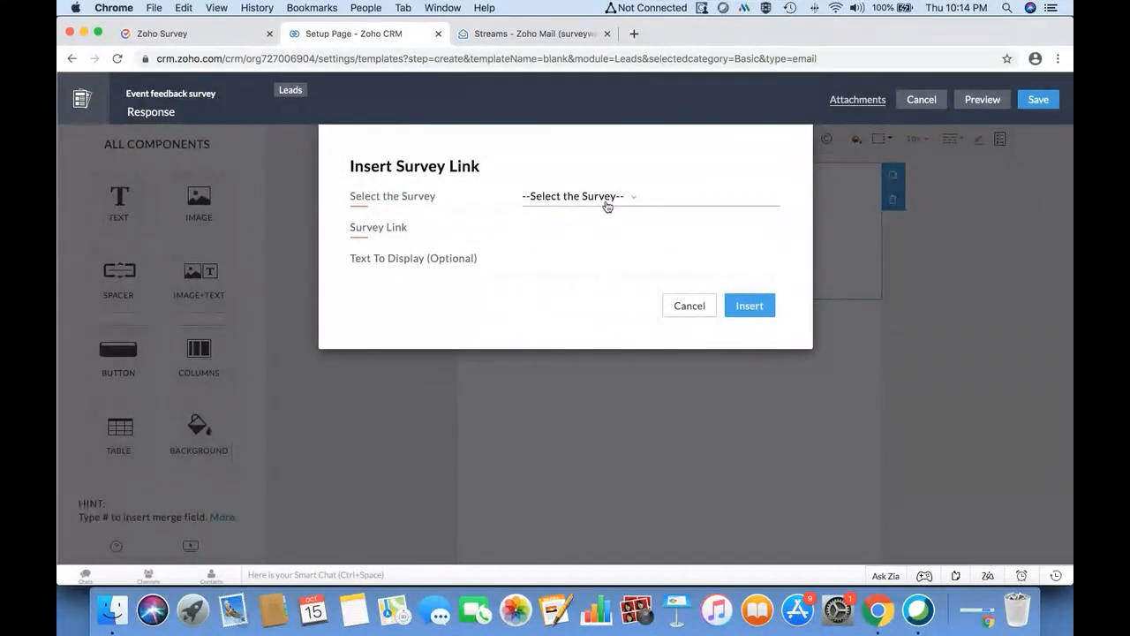
click(607, 205)
scroll(607, 283, down, 5)
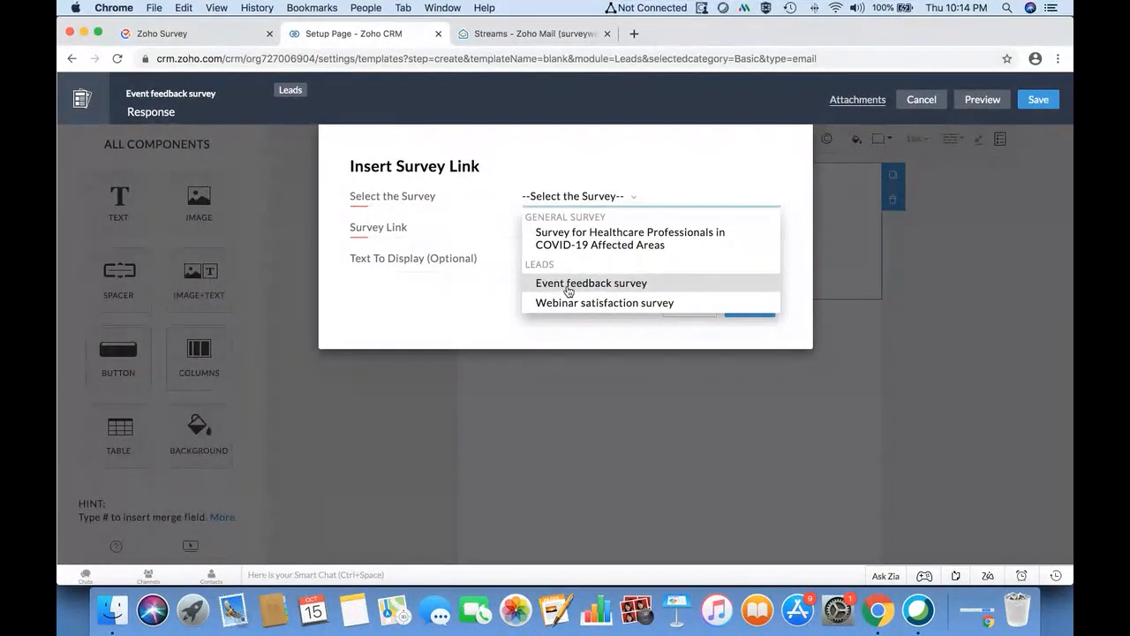
click(568, 292)
click(678, 262)
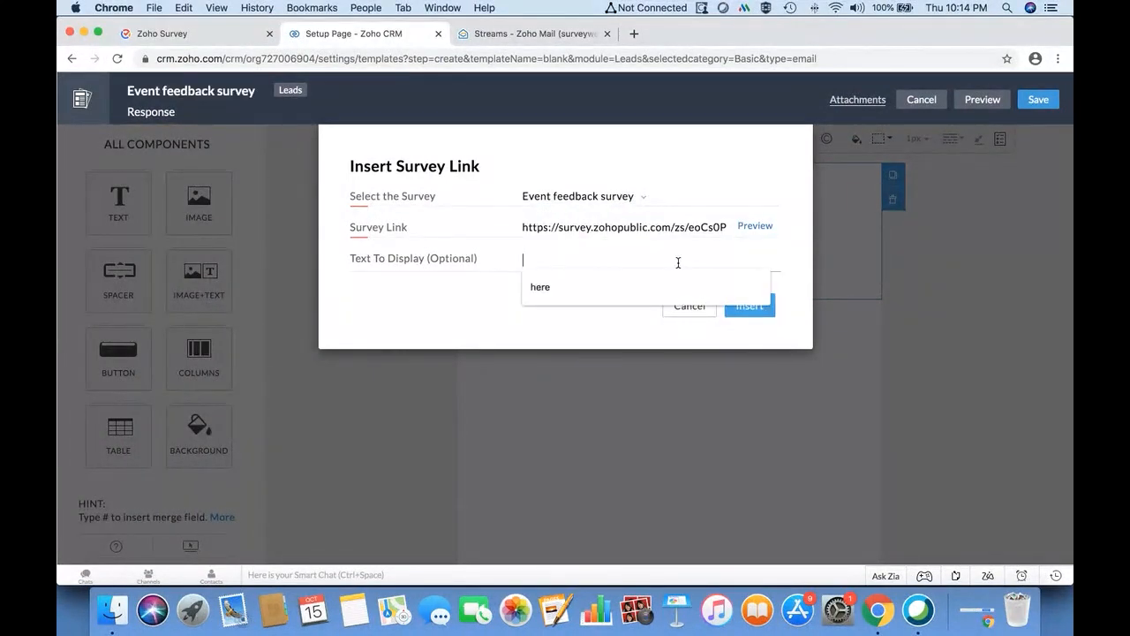
click(633, 286)
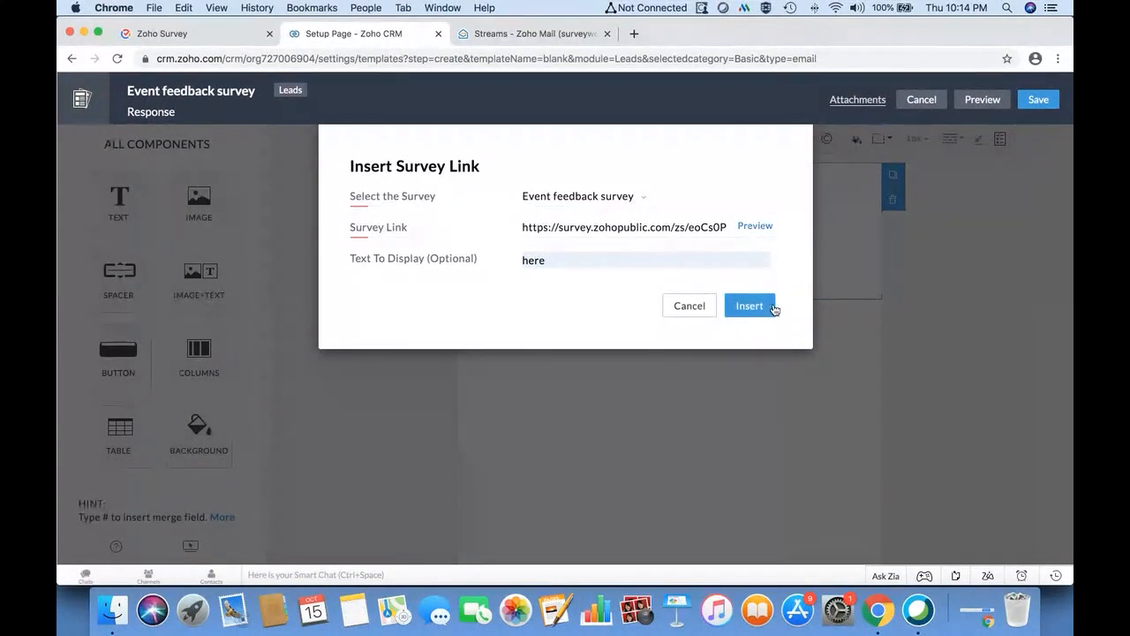
click(756, 309)
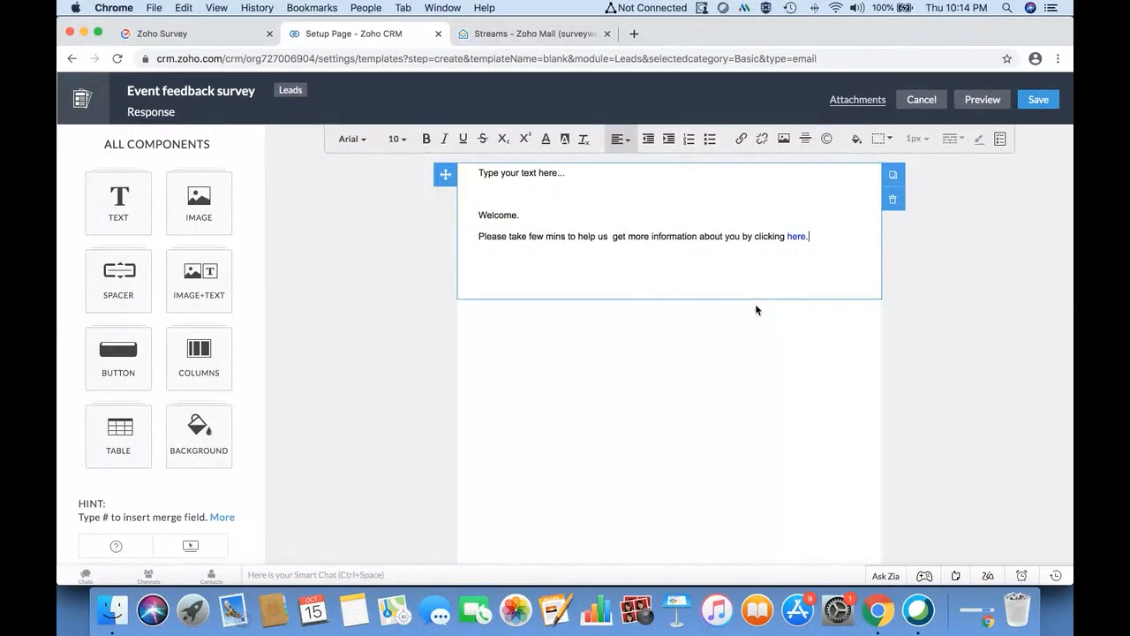
- Save the template into the Public Email Templates folder
click(1042, 99)
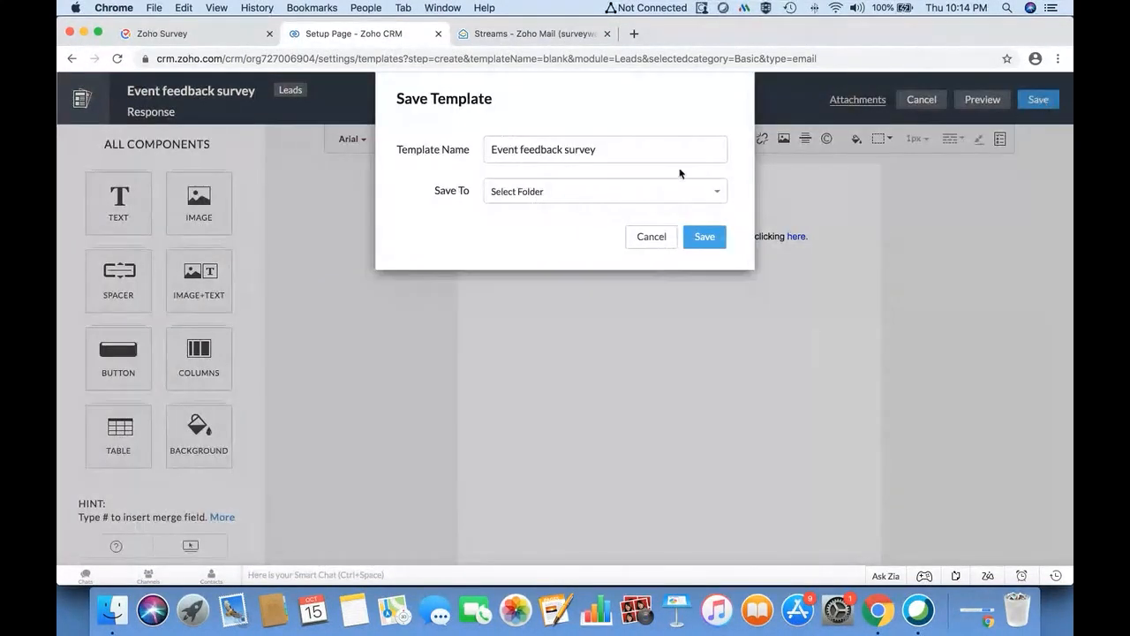
click(671, 194)
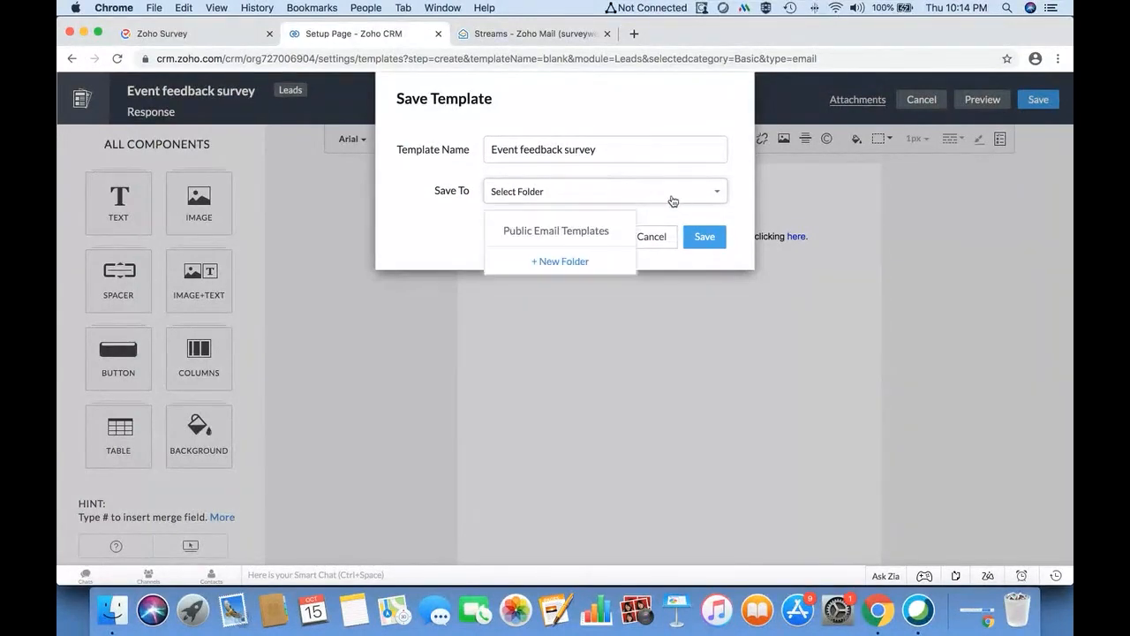
click(571, 232)
click(704, 238)
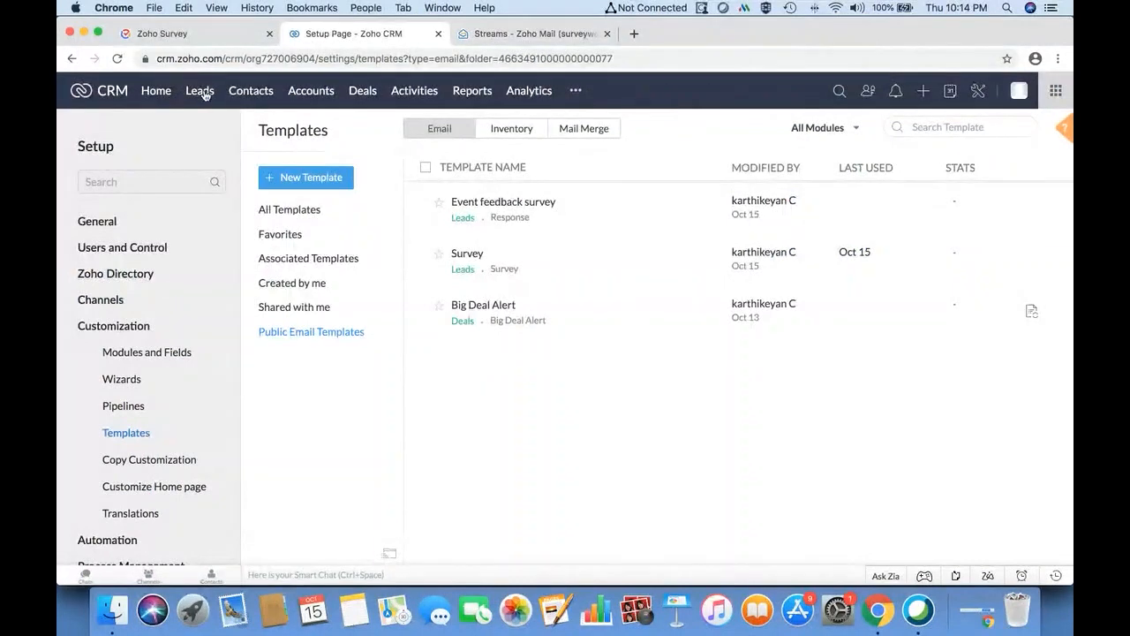
- Tick the checkboxes of three lead records in the Leads list
click(200, 91)
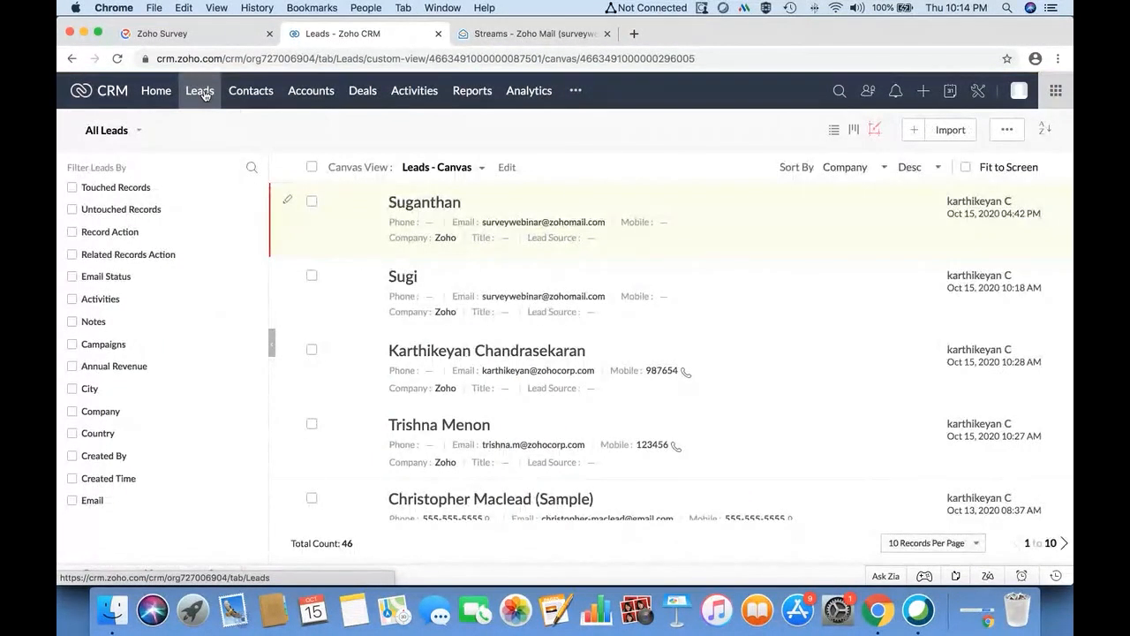
click(310, 201)
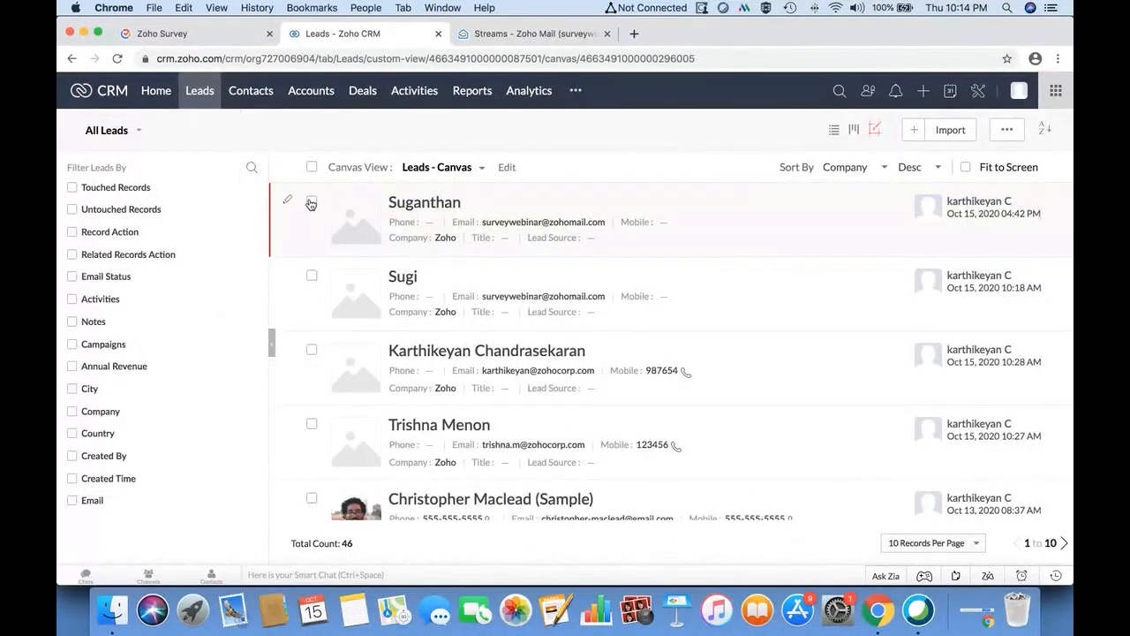
click(310, 350)
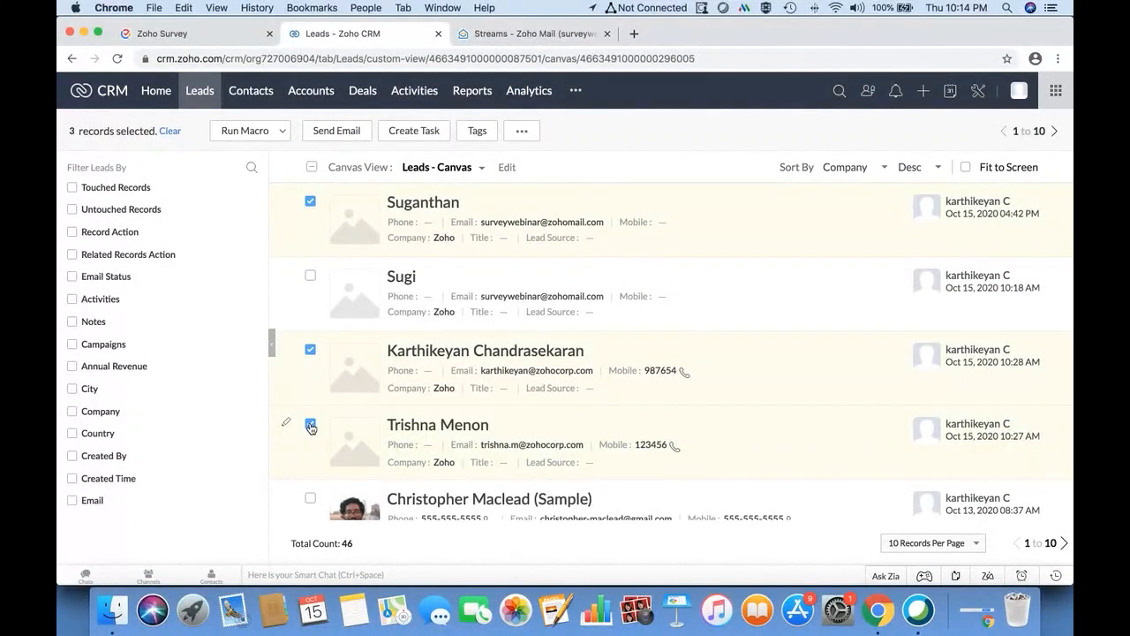
scroll(310, 427, down, 1)
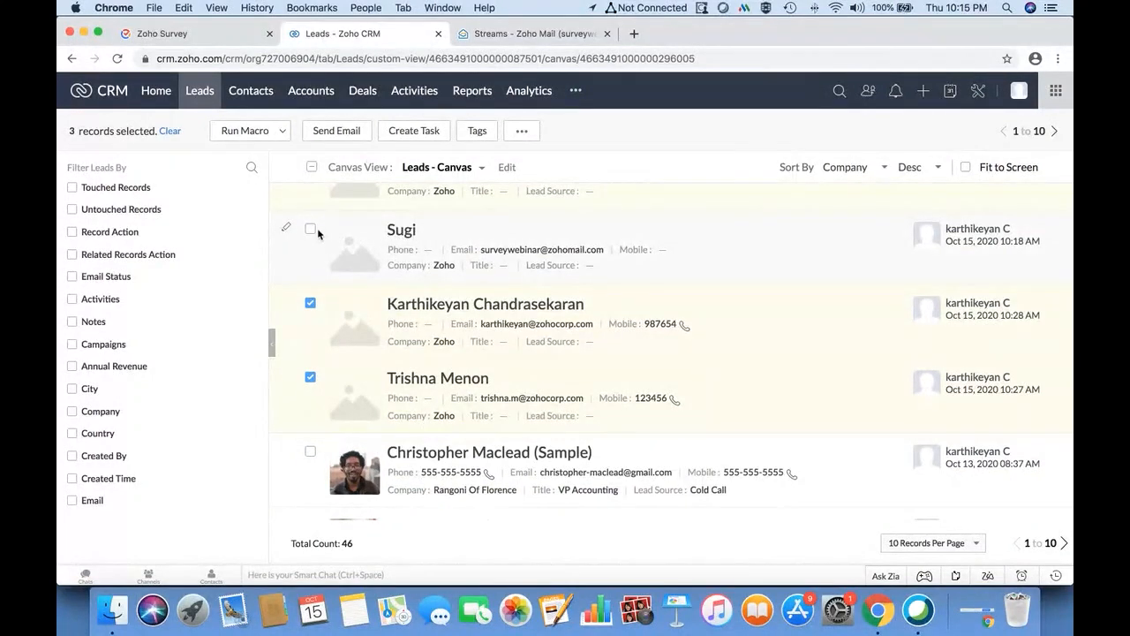
scroll(330, 230, up, 1)
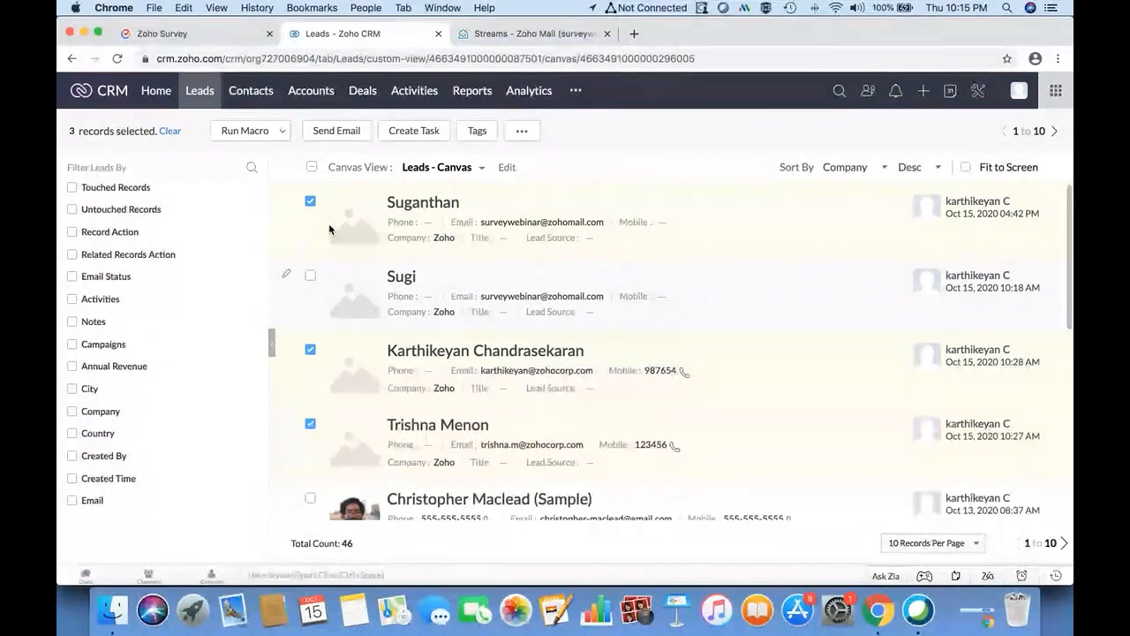
- Mass-email the three selected leads with the Event feedback survey template, sent immediately
click(335, 132)
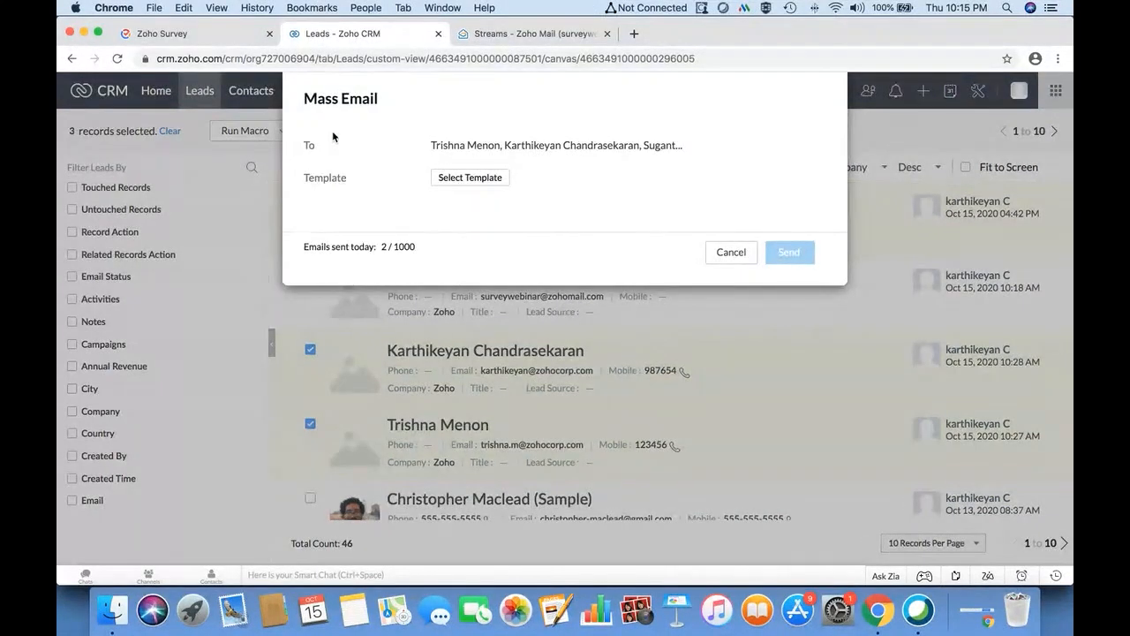
click(470, 179)
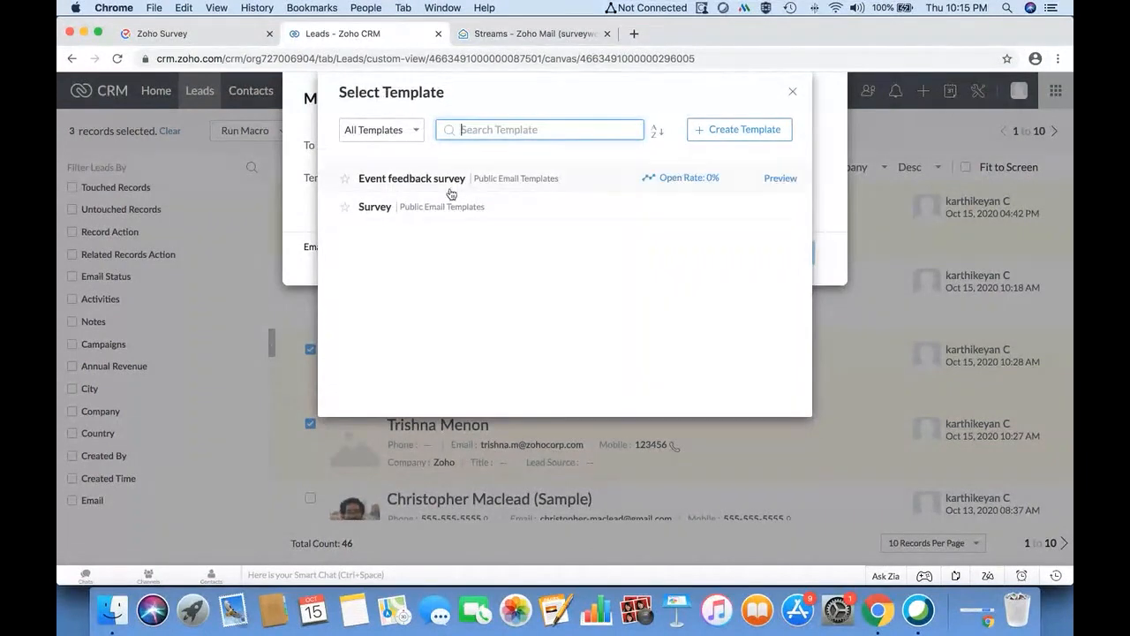
click(442, 180)
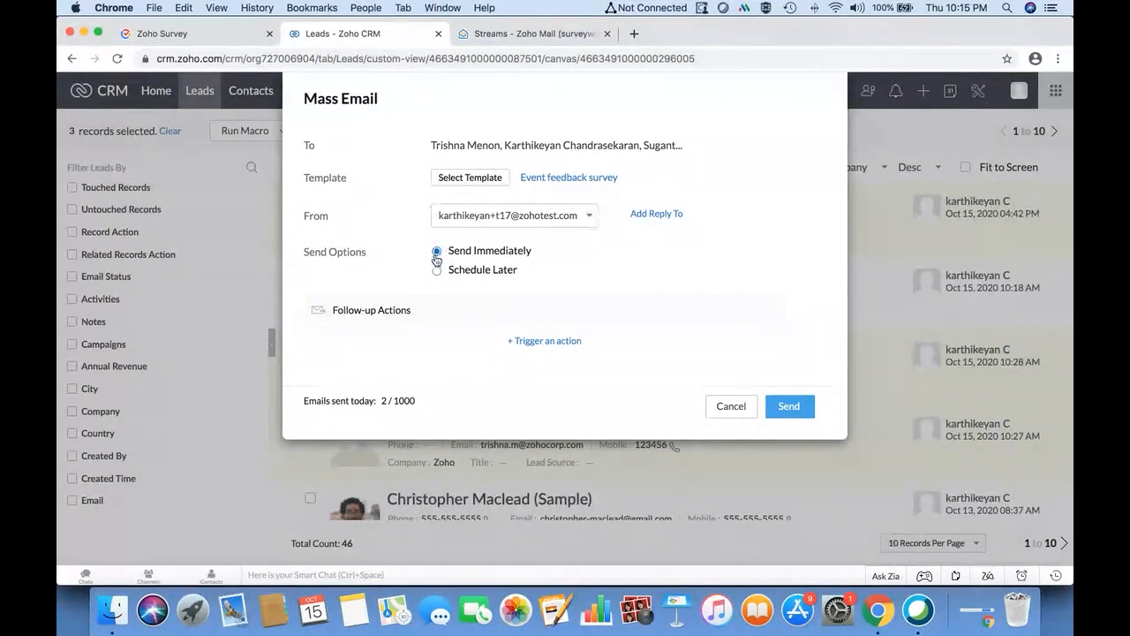
click(437, 272)
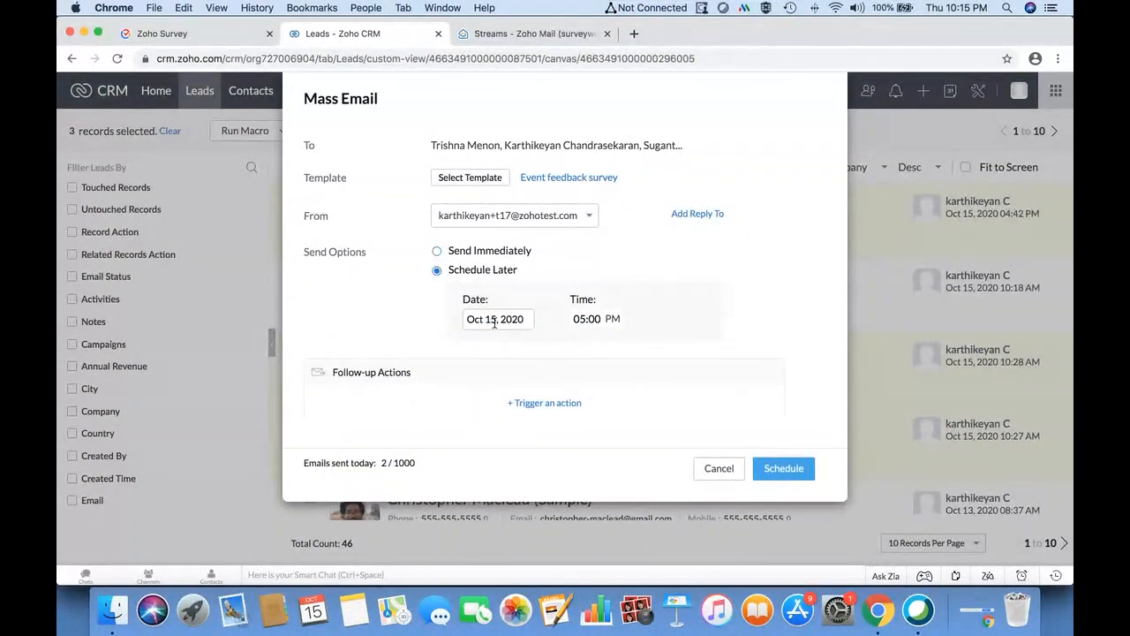
click(437, 252)
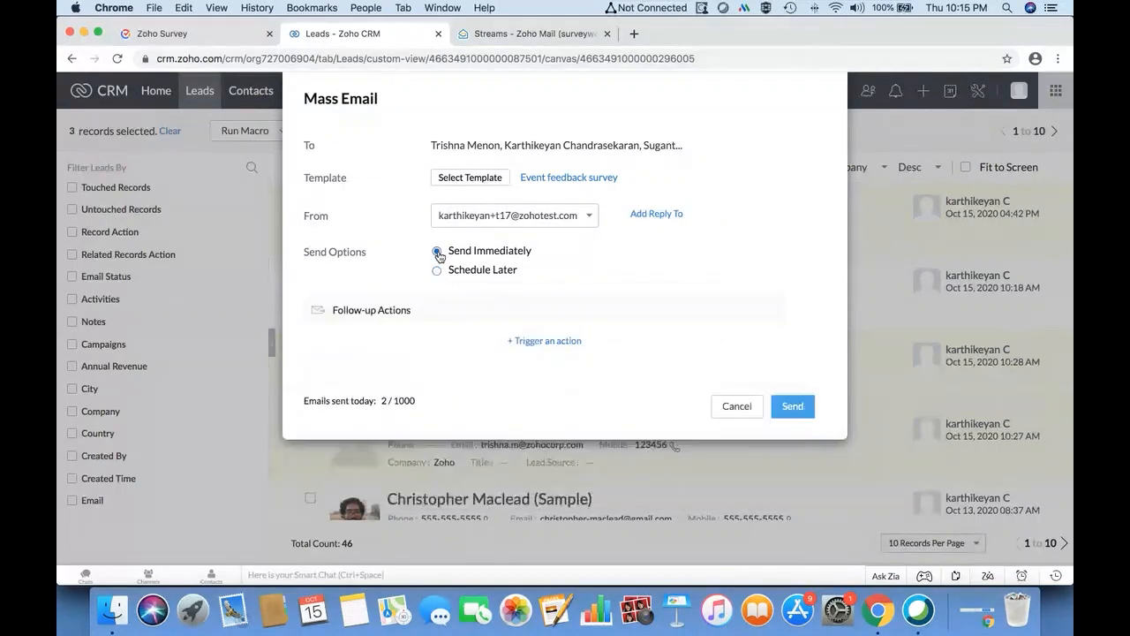
click(792, 408)
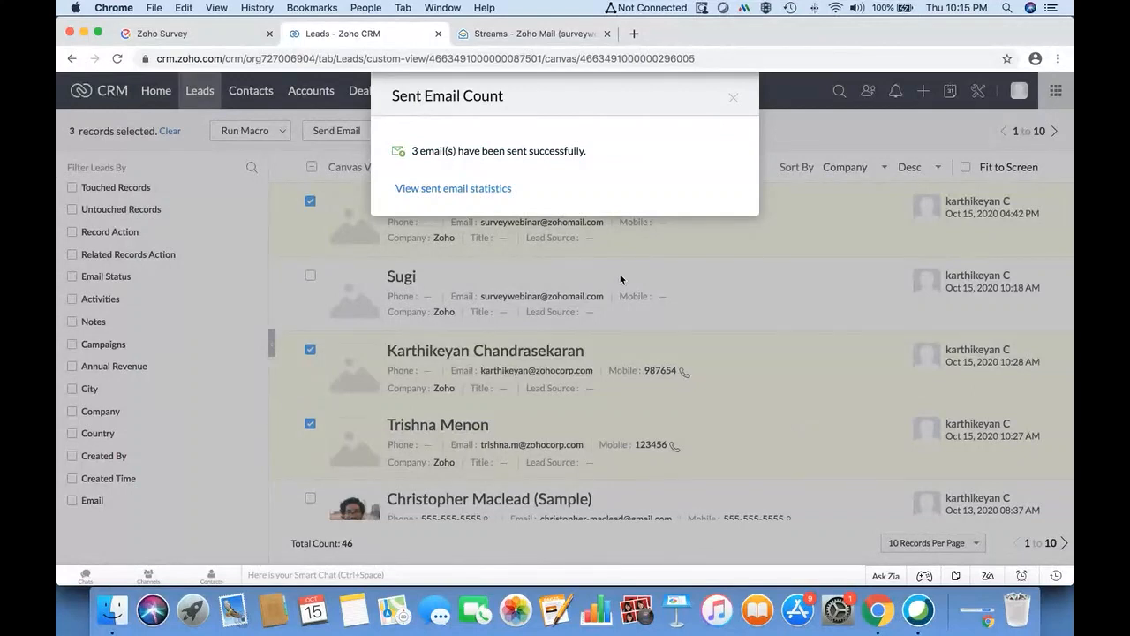
- Confirm the first lead lists Event feedback survey as Yet to Respond, then return to Zoho Survey
click(733, 97)
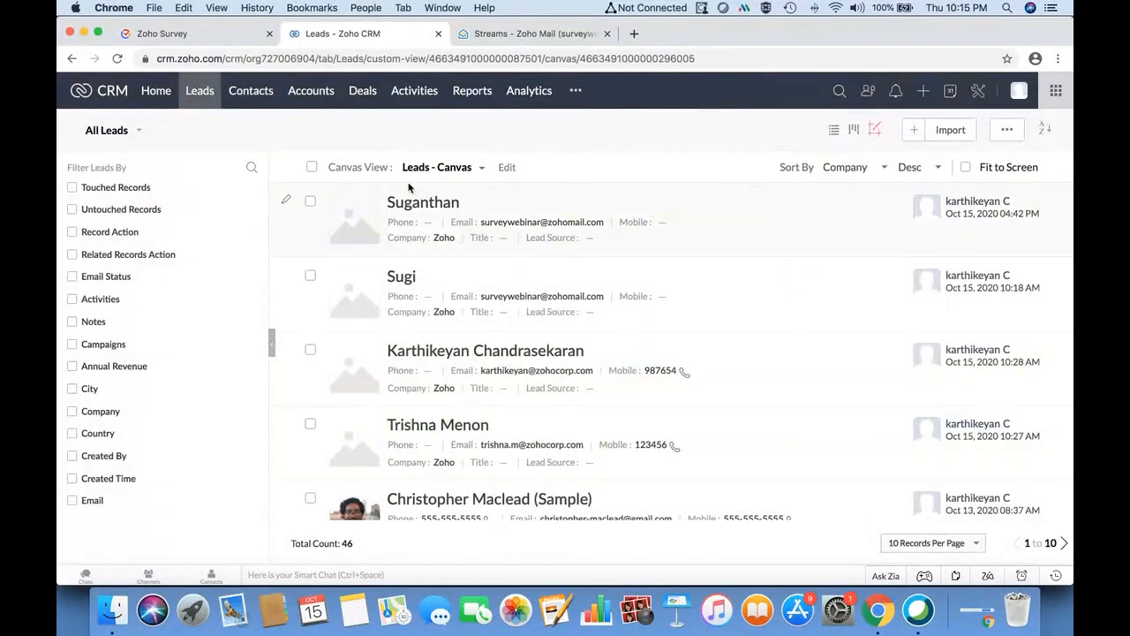
click(441, 210)
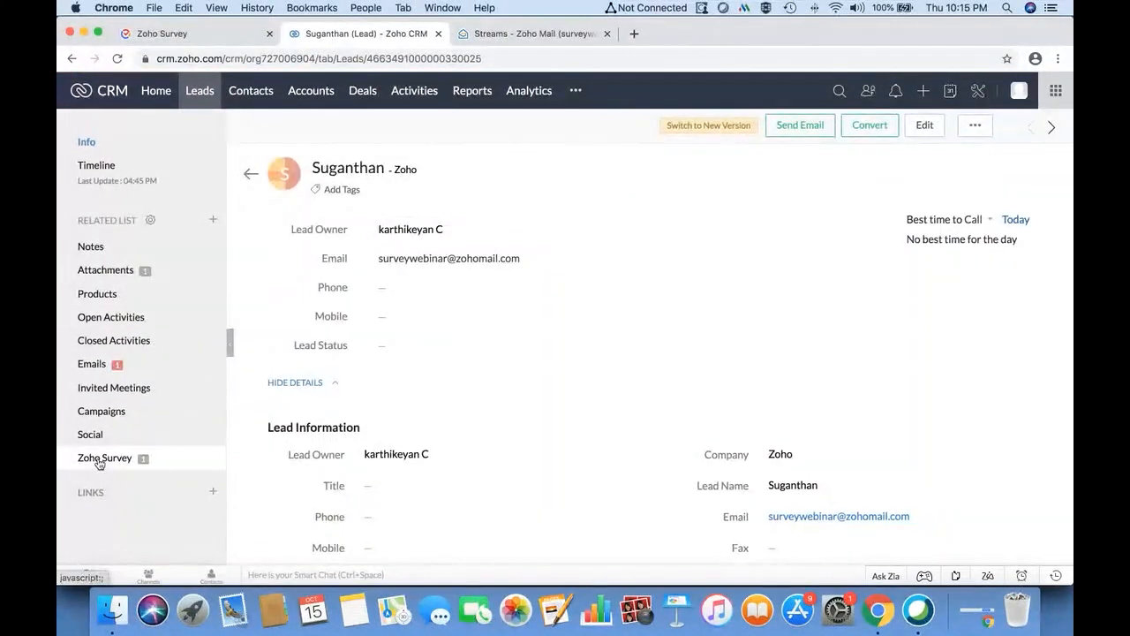
click(100, 459)
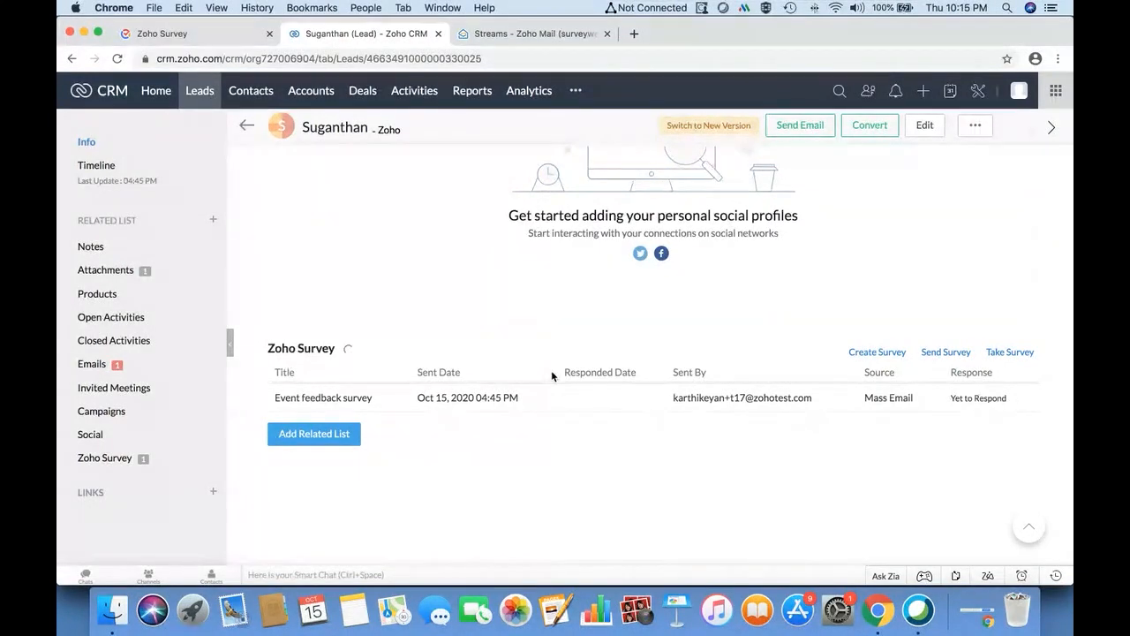
scroll(553, 377, up, 10)
scroll(553, 377, down, 4)
scroll(552, 376, down, 5)
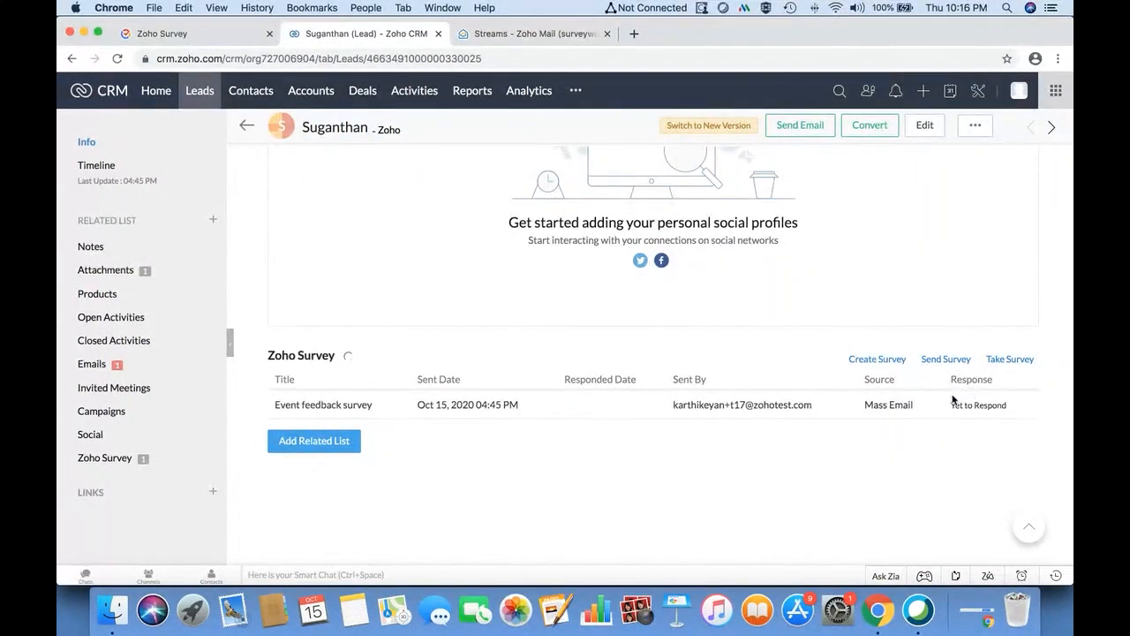
scroll(701, 343, up, 10)
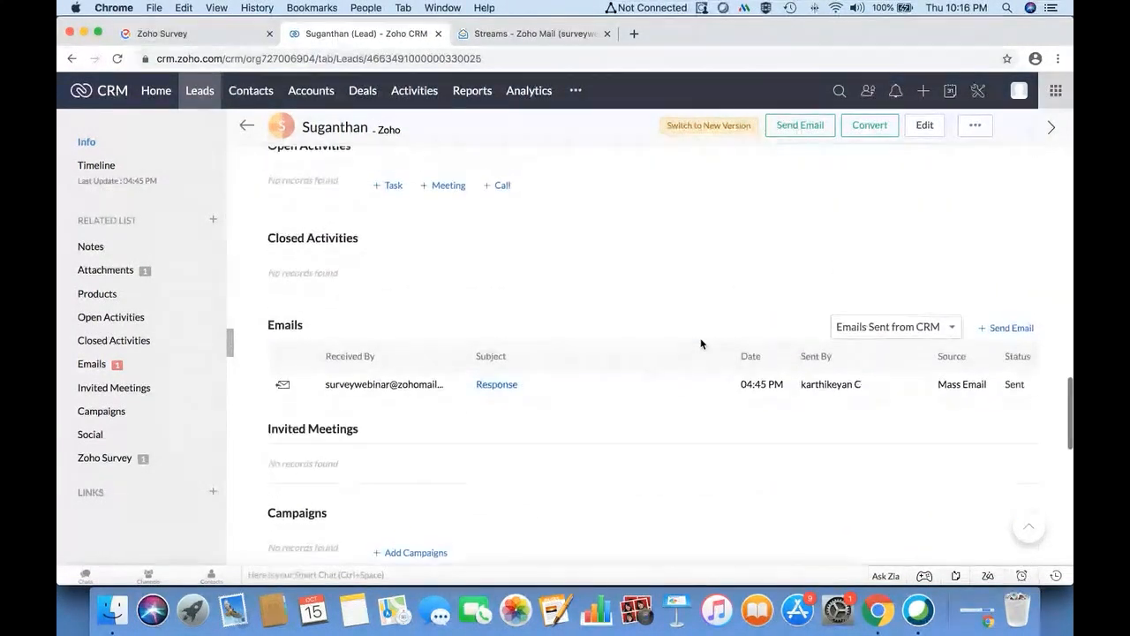
scroll(701, 344, down, 2)
scroll(701, 344, up, 7)
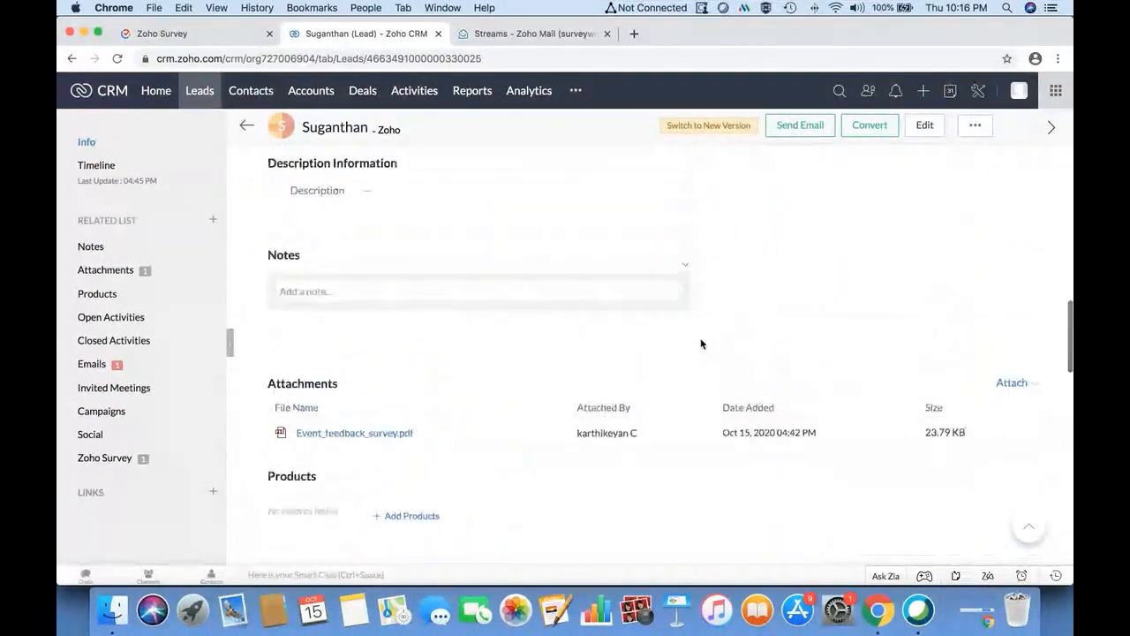
scroll(701, 344, up, 6)
scroll(701, 344, down, 8)
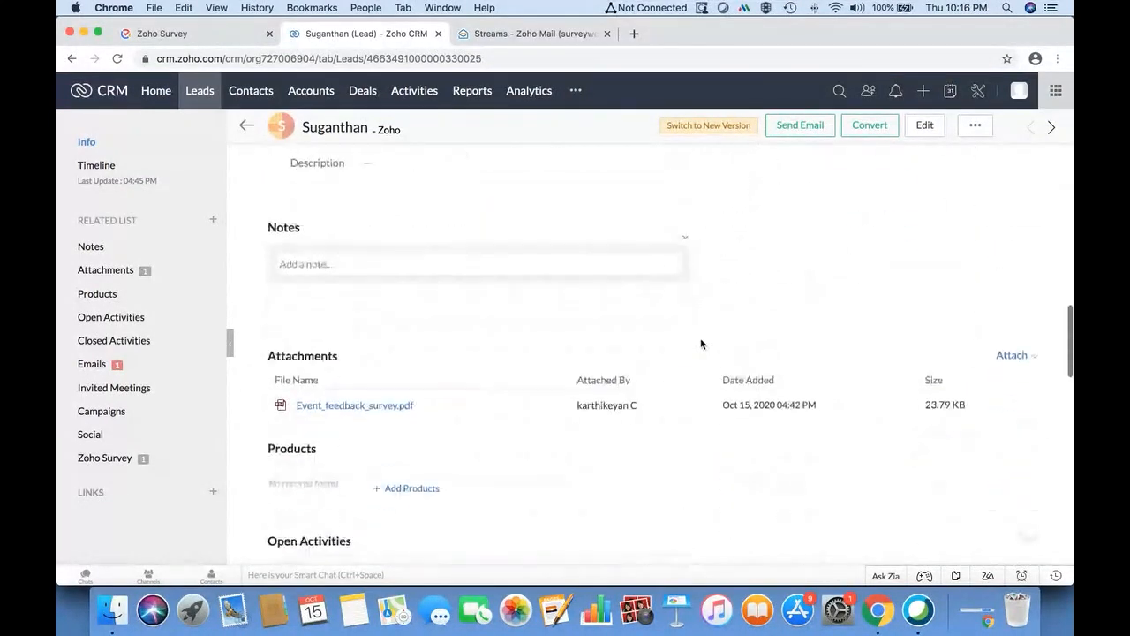
scroll(701, 343, down, 10)
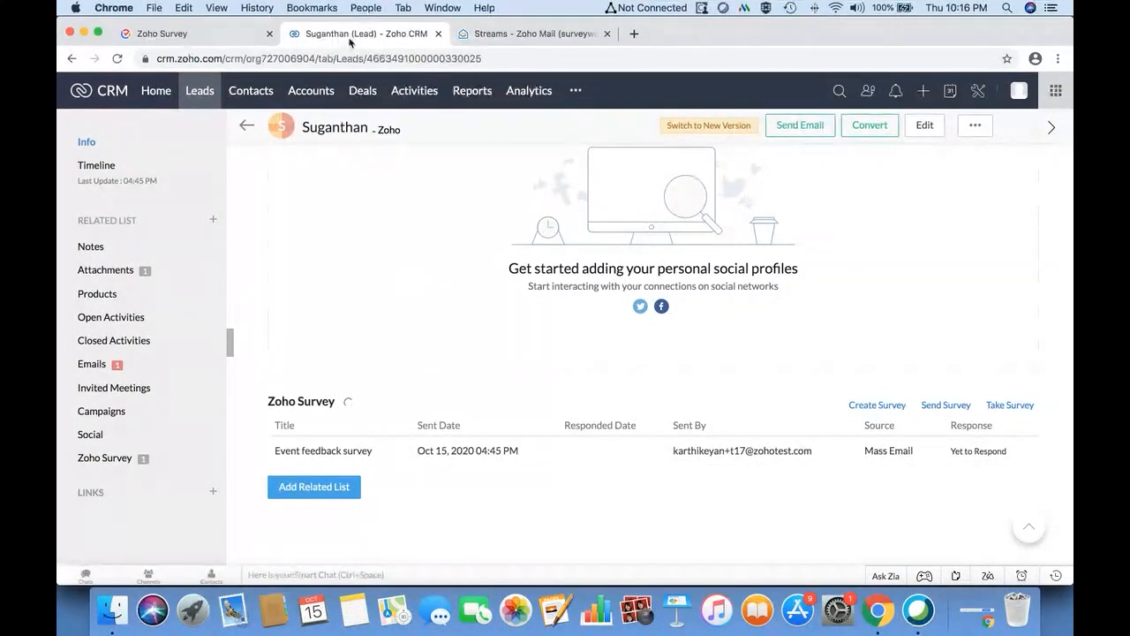
click(217, 33)
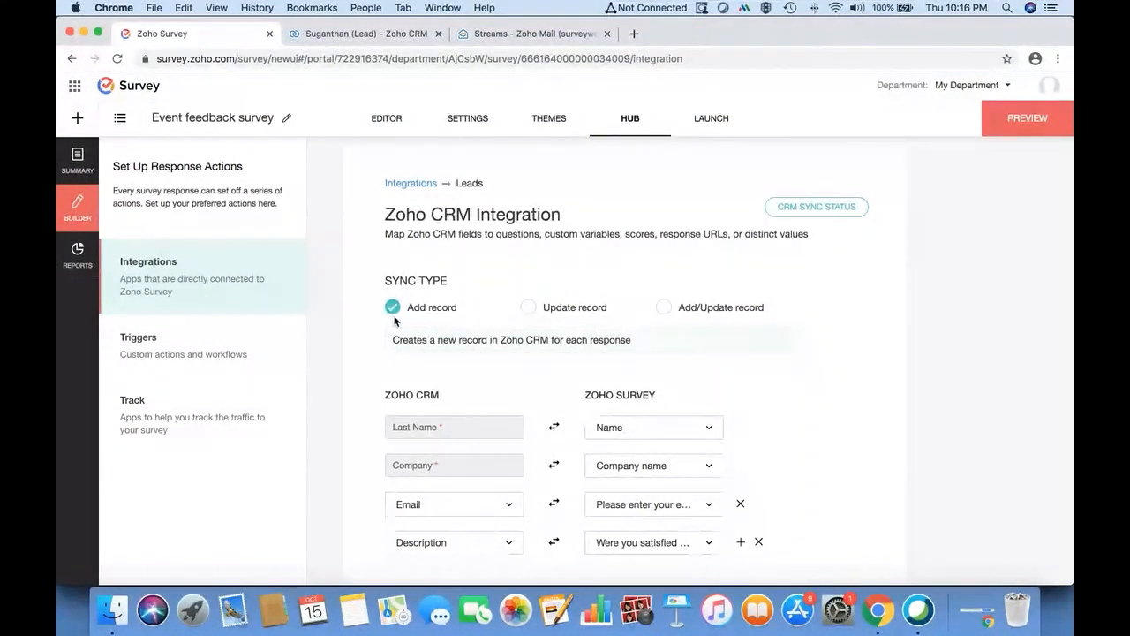
- Set the Leads integration sync to Add/Update with Update record selected, and save
click(664, 306)
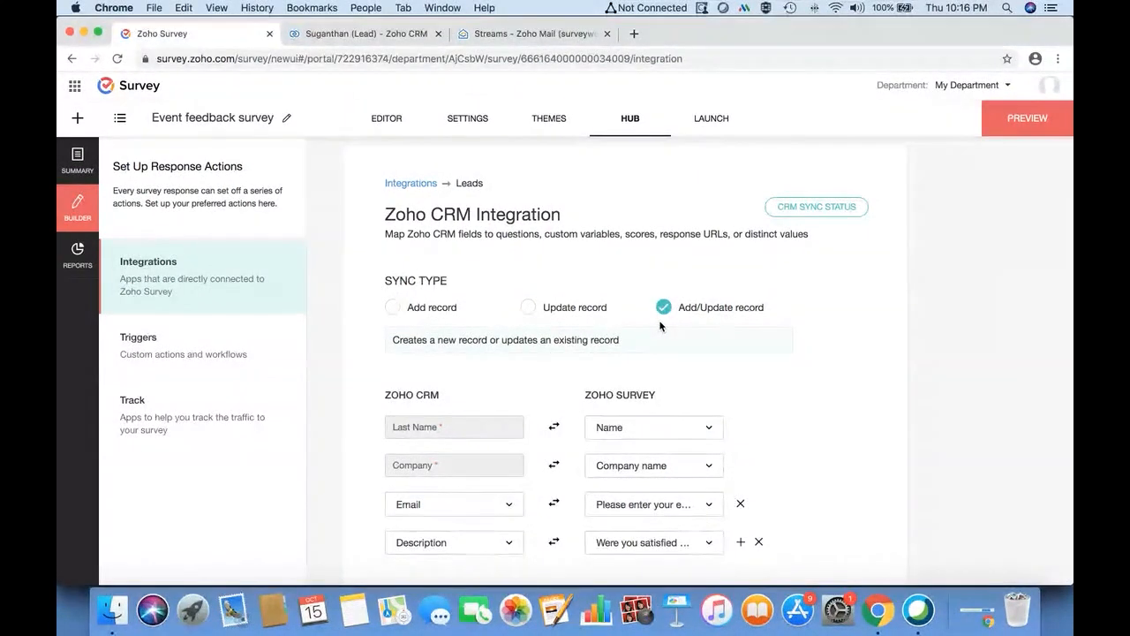
scroll(658, 332, down, 3)
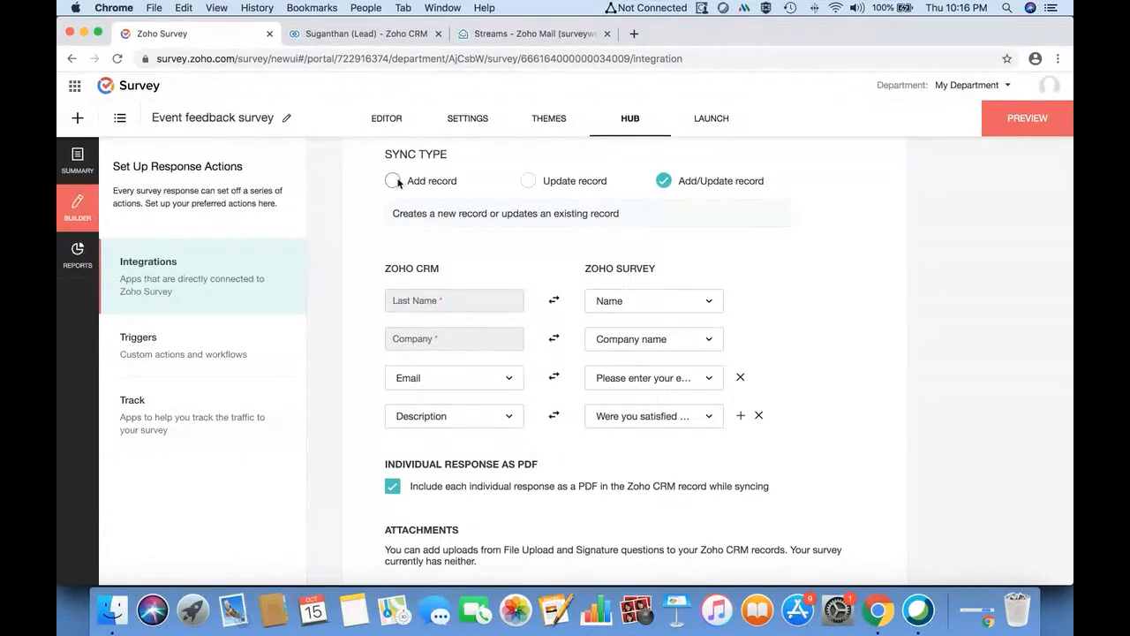
click(525, 180)
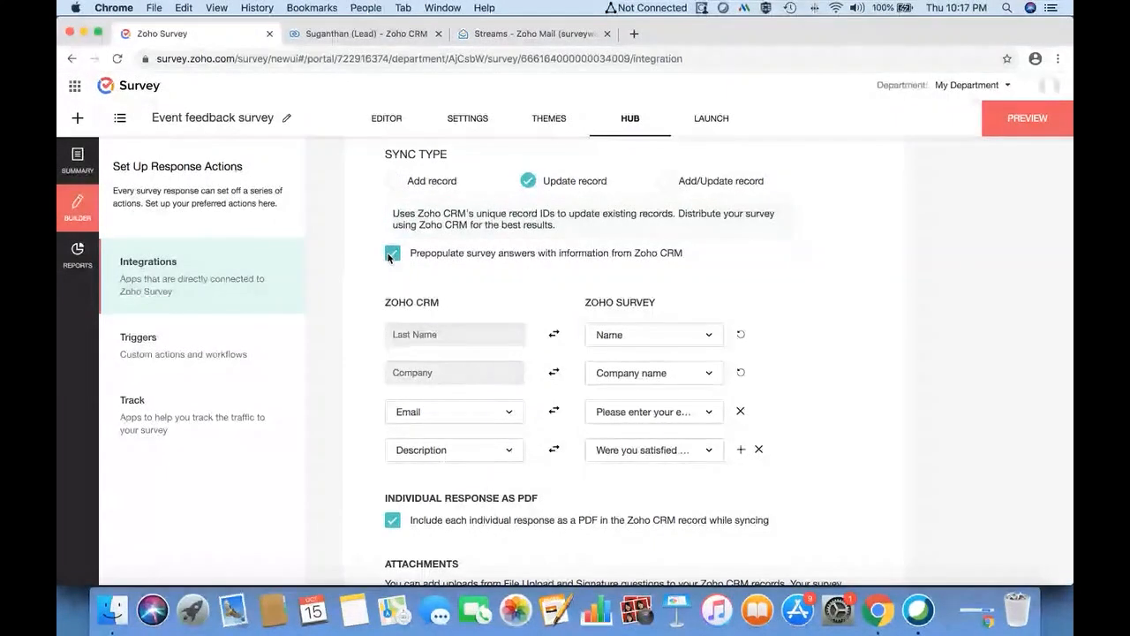
scroll(631, 275, down, 2)
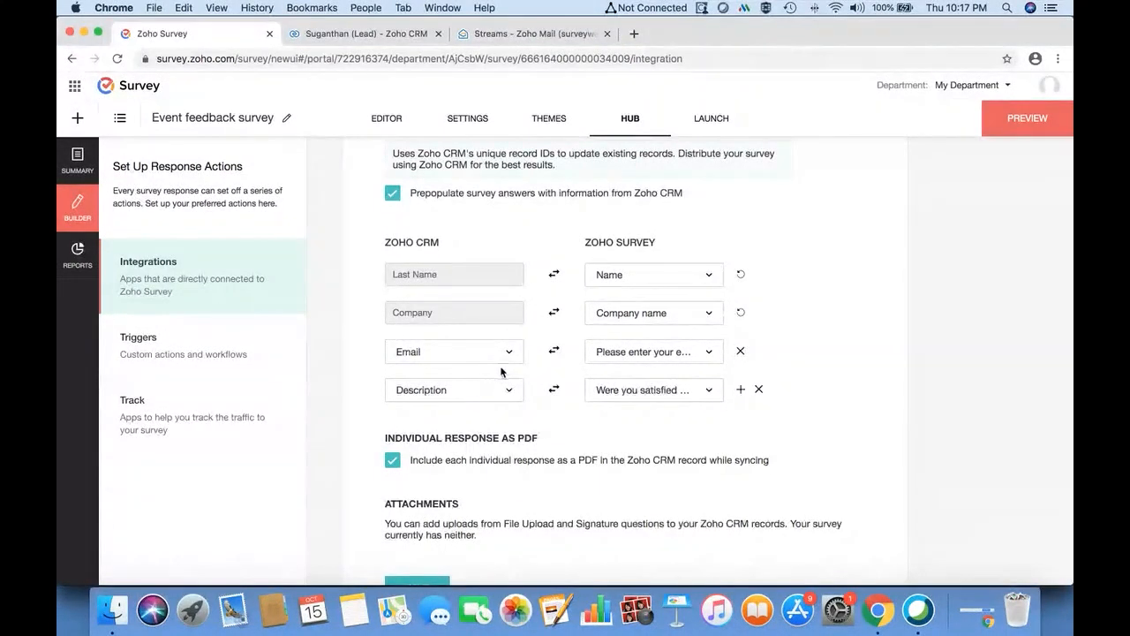
scroll(595, 458, down, 2)
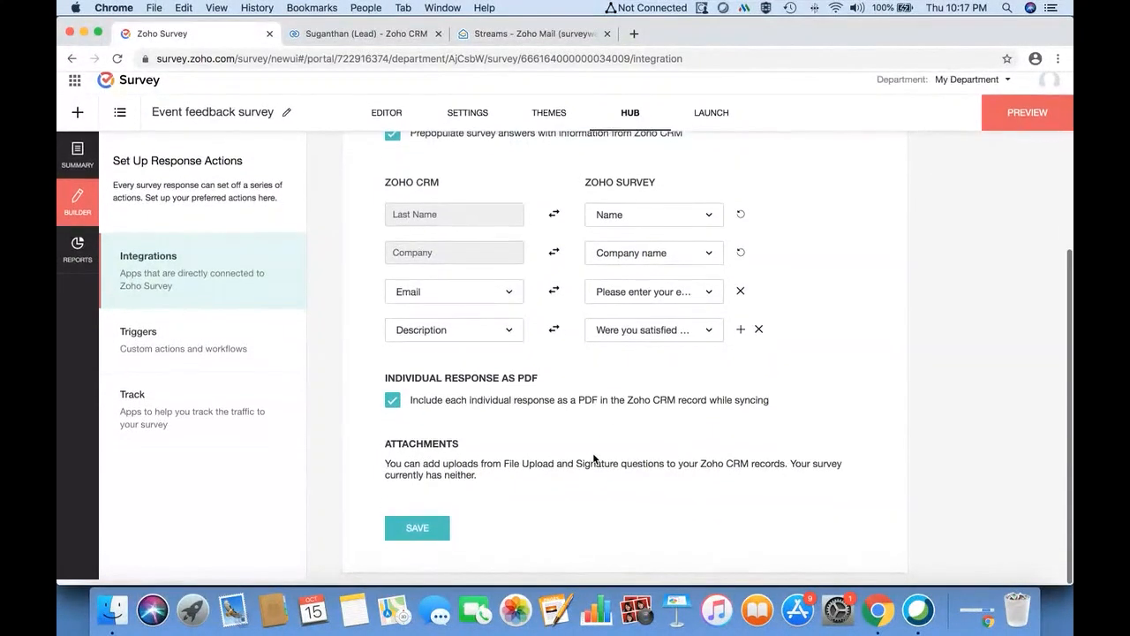
click(412, 537)
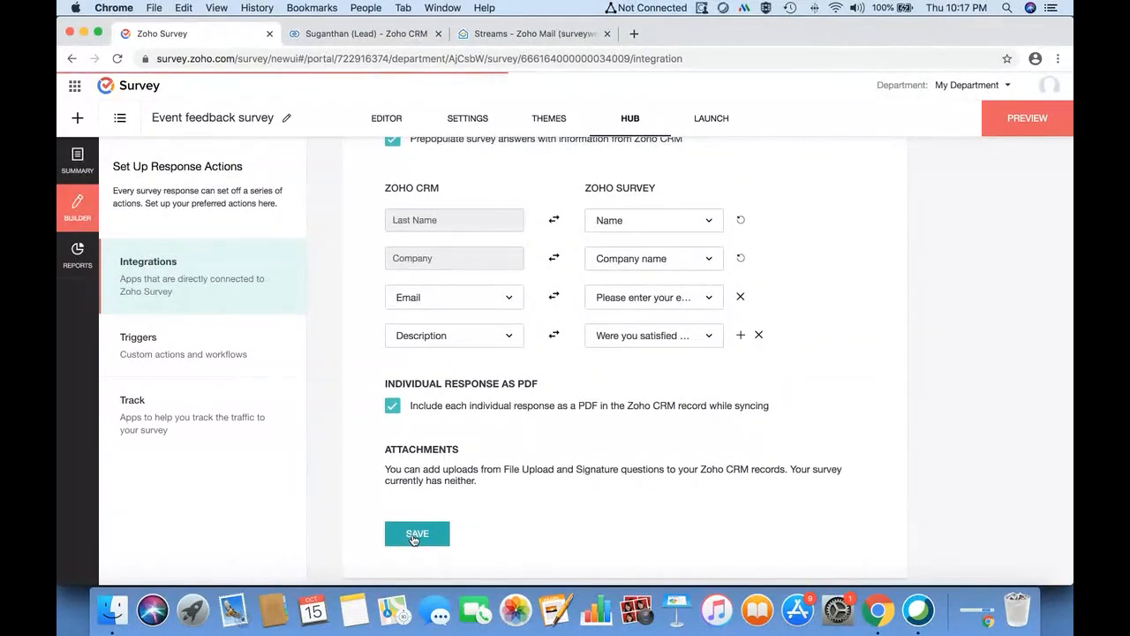
scroll(590, 411, up, 5)
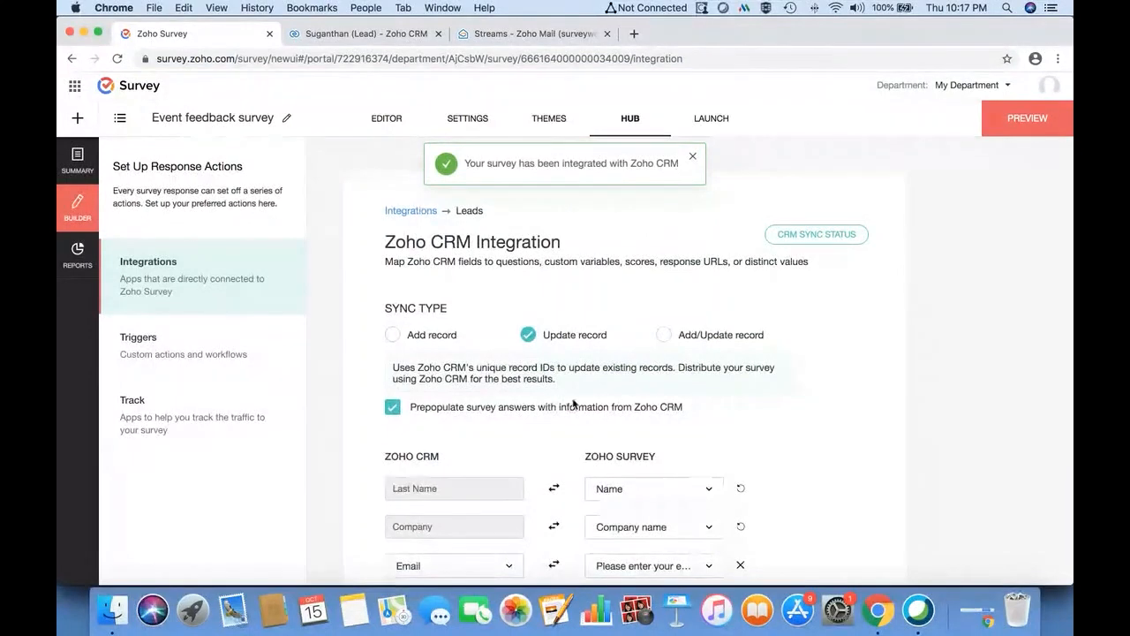
scroll(536, 403, down, 4)
scroll(543, 311, up, 4)
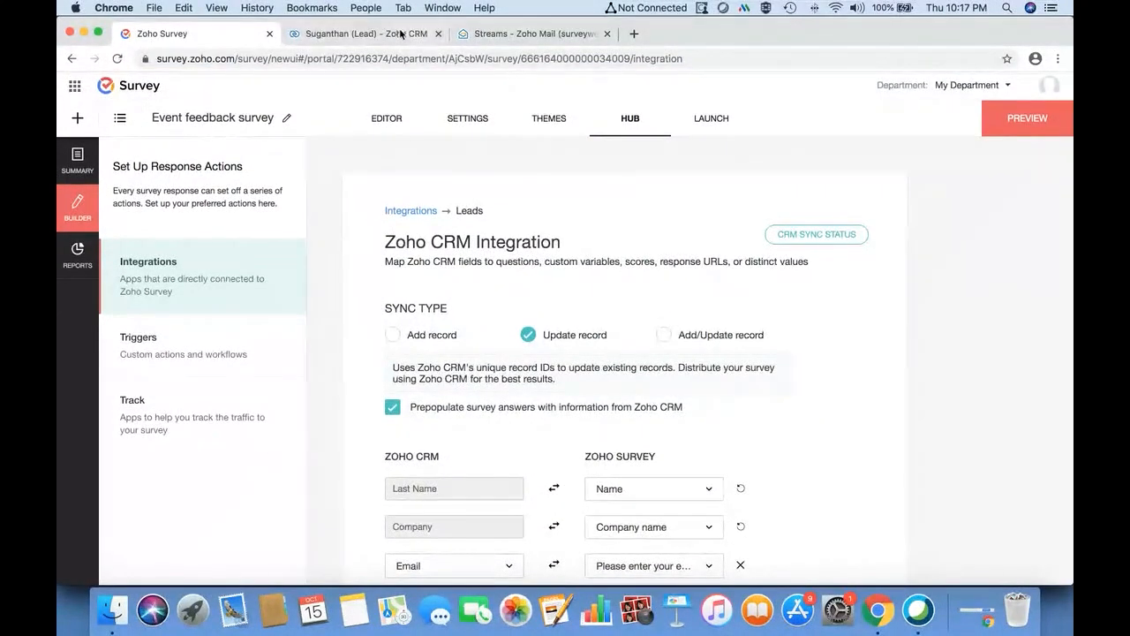
- Copy the survey's public link from the Launch page, then switch to Zoho Mail
click(375, 35)
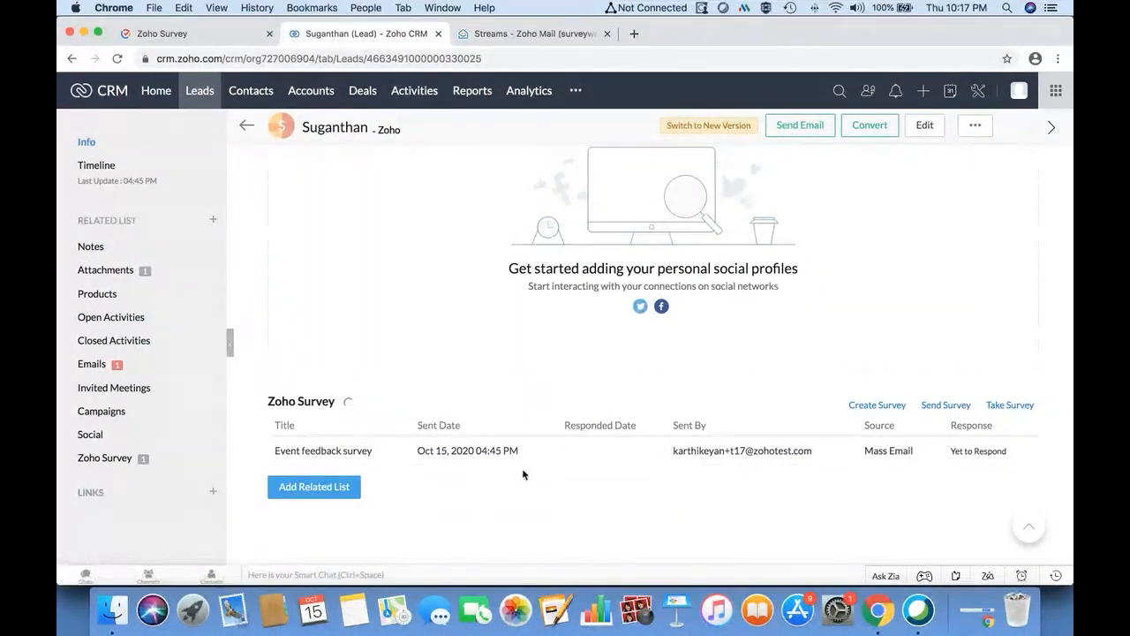
click(181, 36)
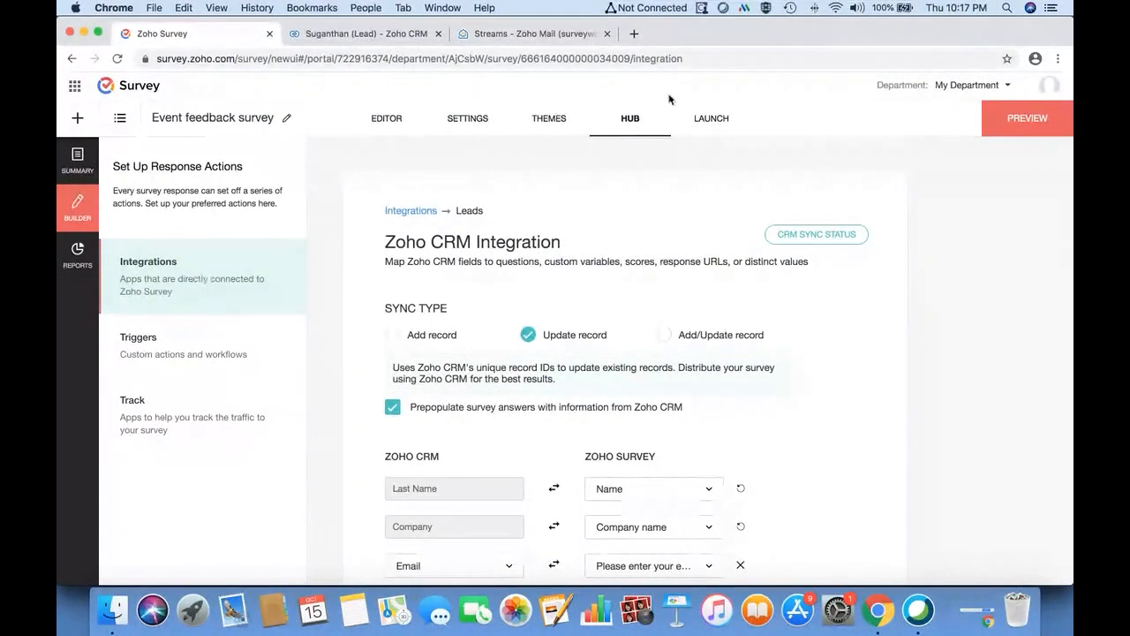
click(706, 119)
click(643, 256)
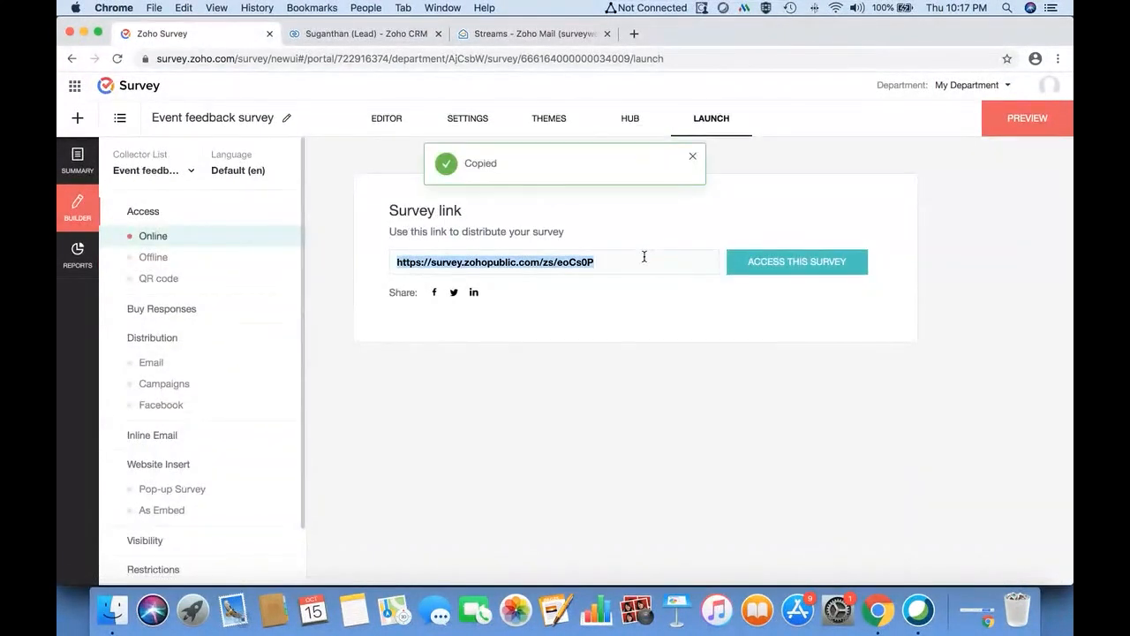
click(629, 117)
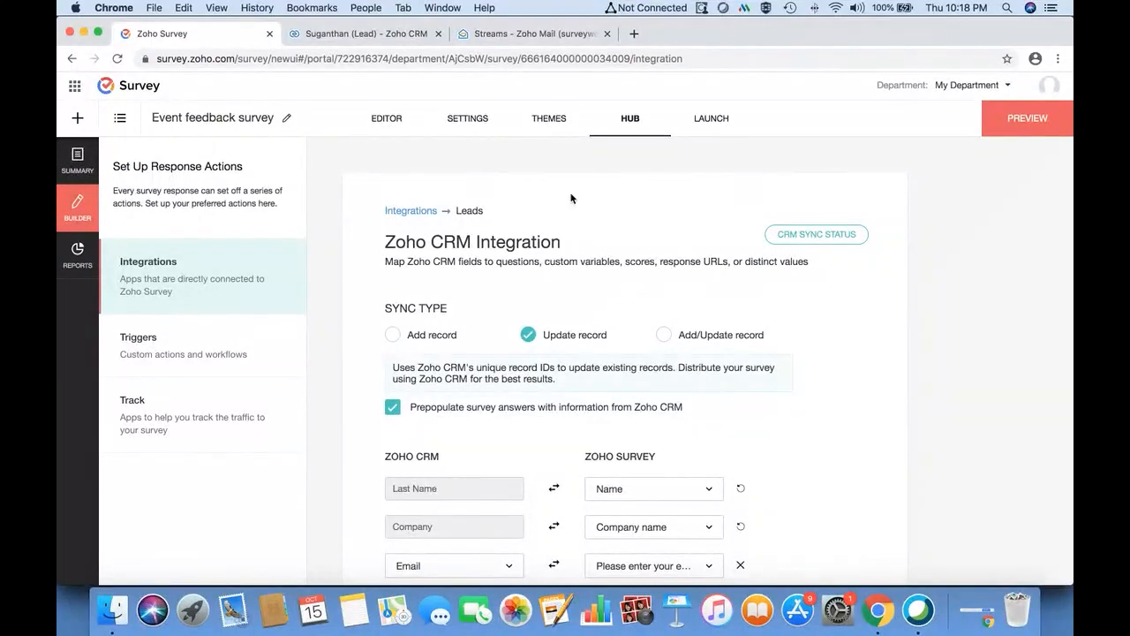
click(371, 33)
click(522, 32)
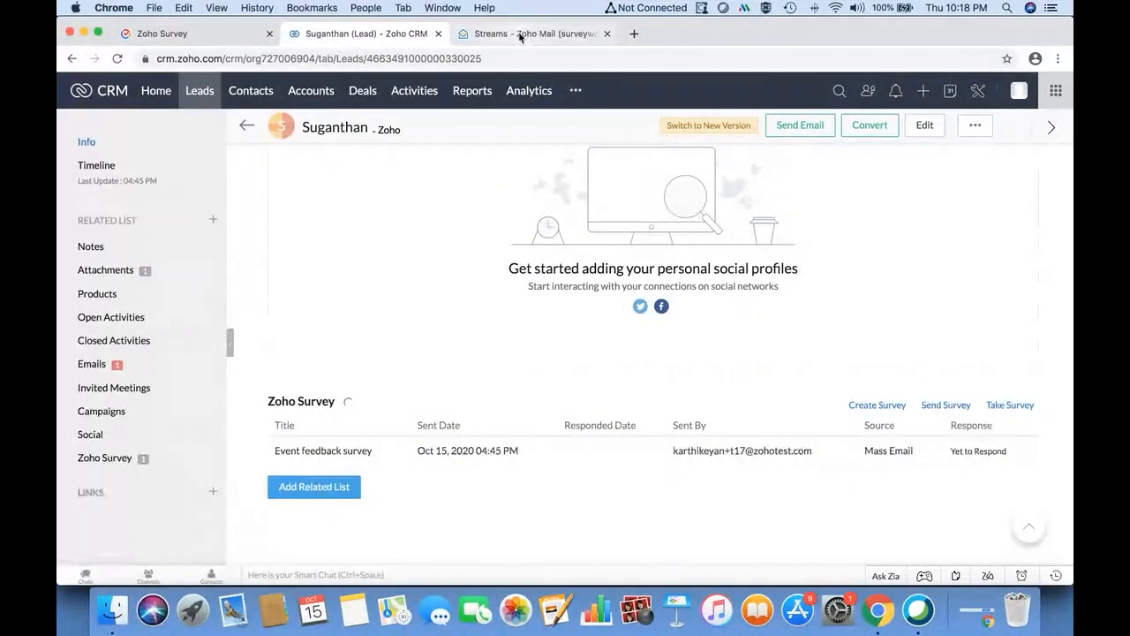
- Open the 'Response' email in the inbox and follow its 'here' survey link
click(128, 243)
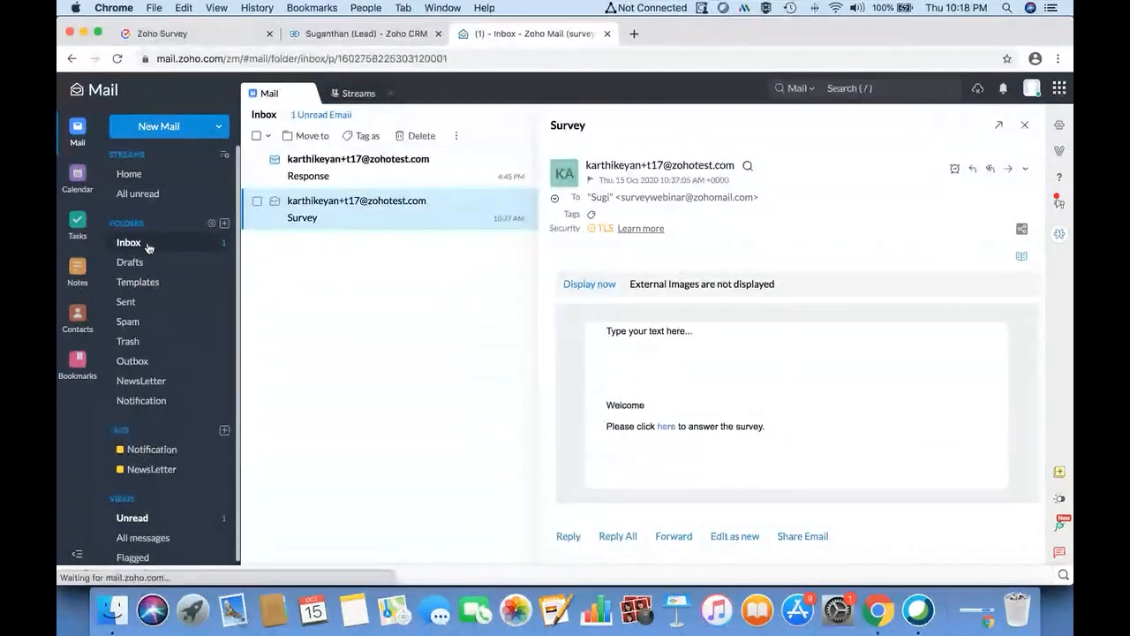
click(375, 177)
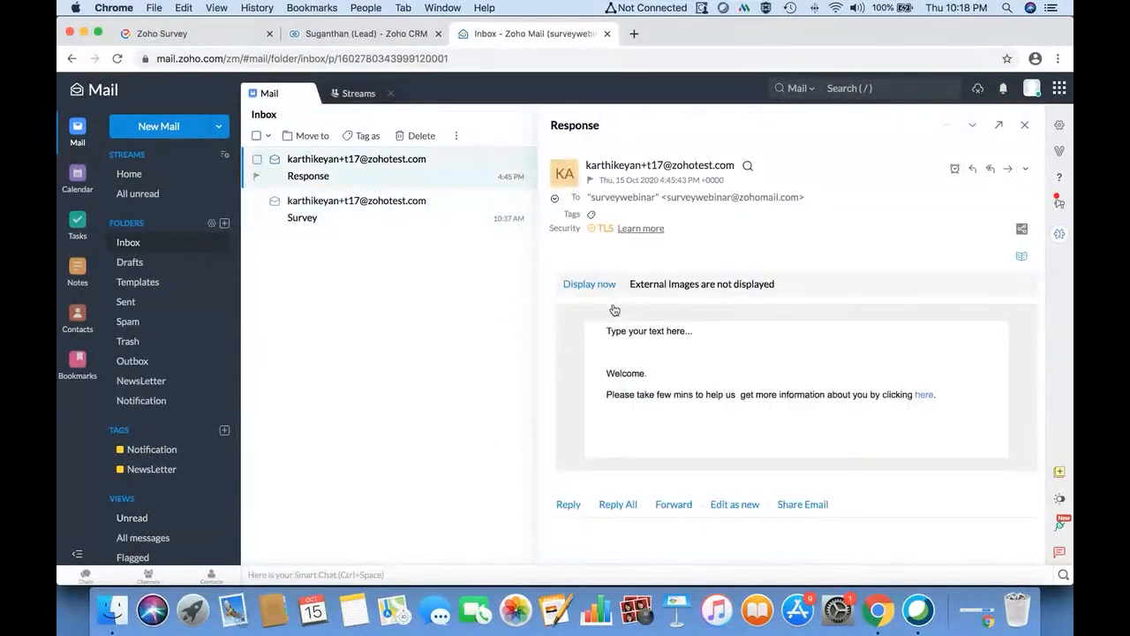
click(924, 396)
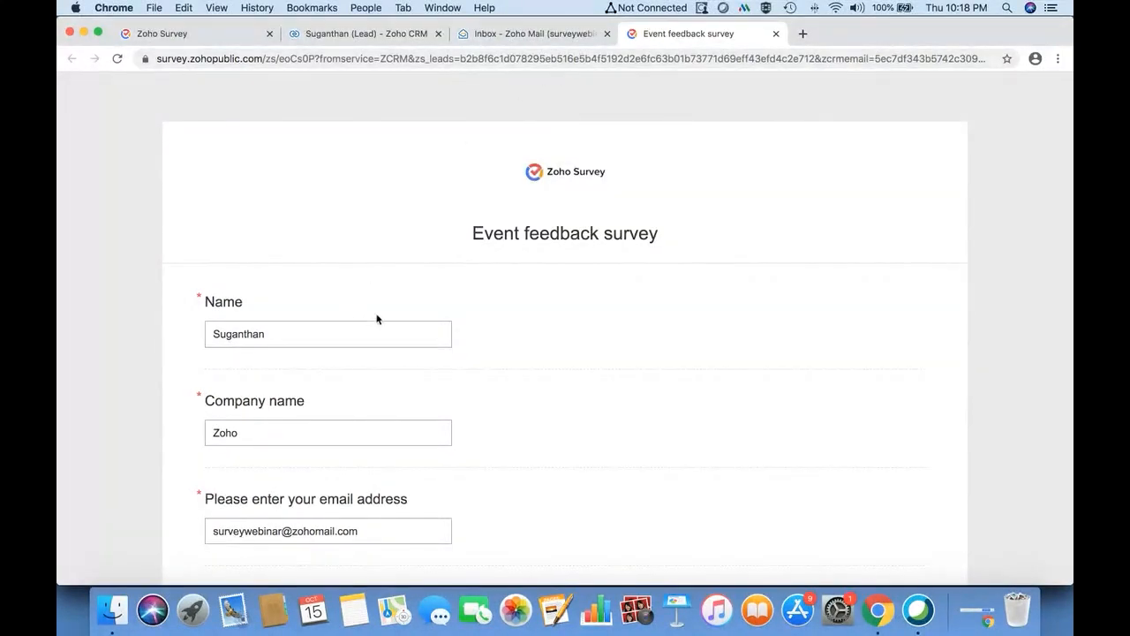
- Glance back at the CRM integration settings, then return to the open survey form
scroll(295, 312, down, 1)
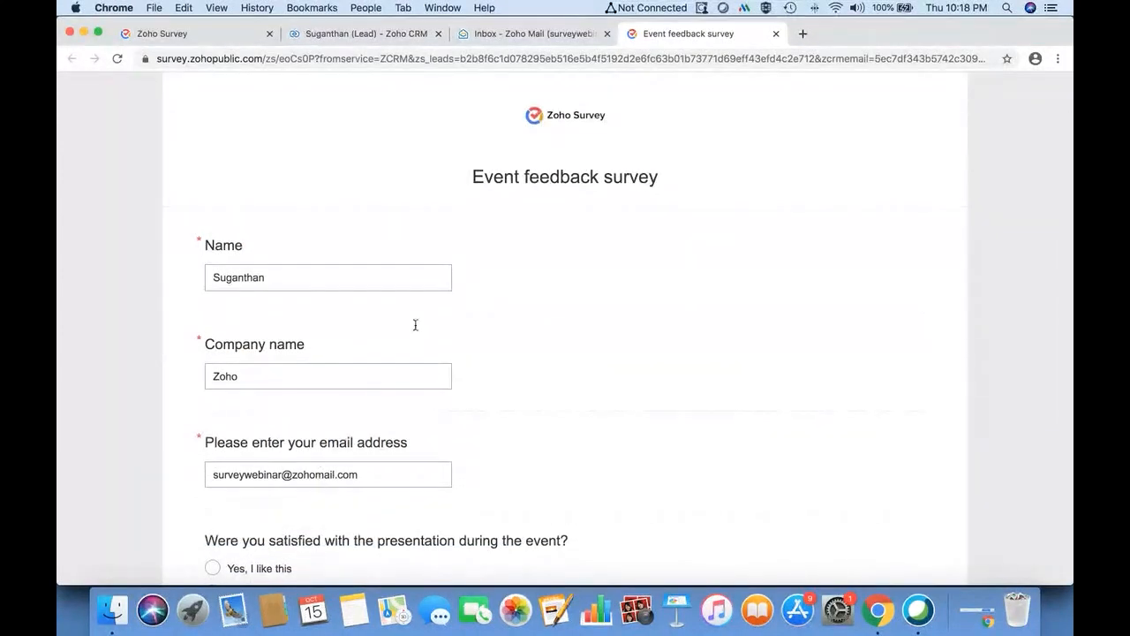
click(249, 36)
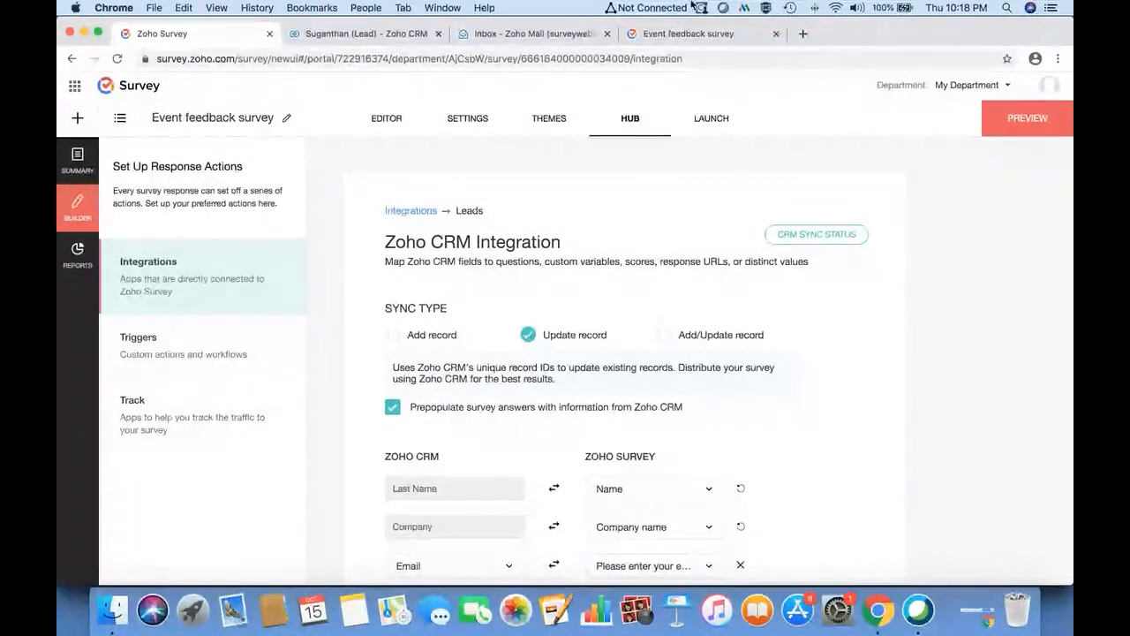
click(666, 33)
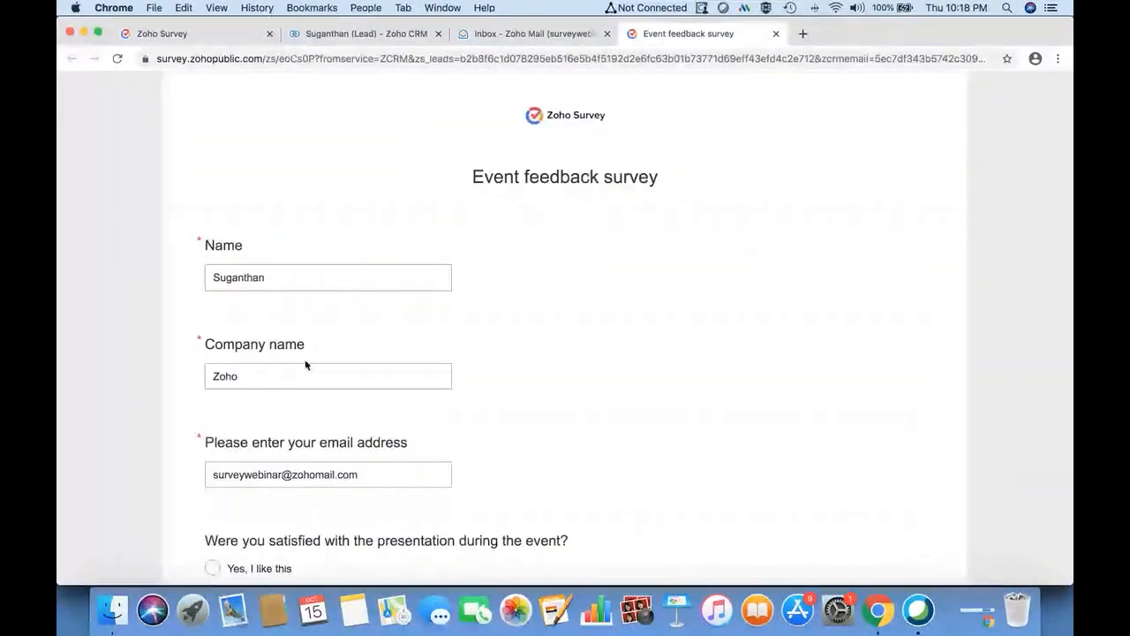
- Set the company name to 'Zoho Survey', answer 'Yes, I like this', submit, and close the tab
scroll(353, 314, down, 3)
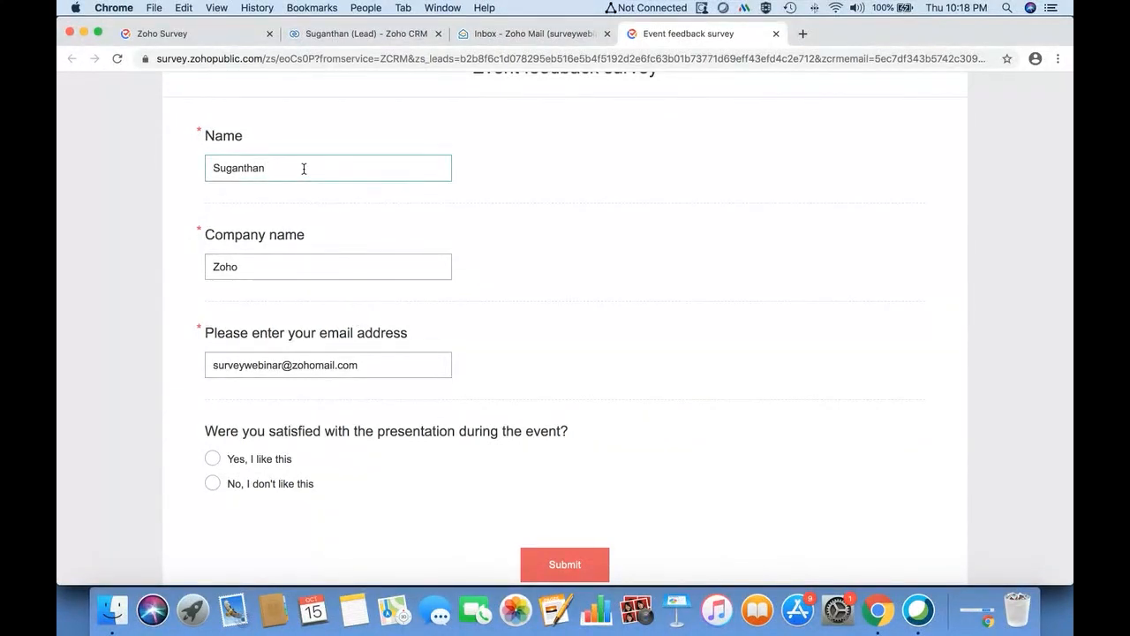
click(299, 262)
text(Sur)
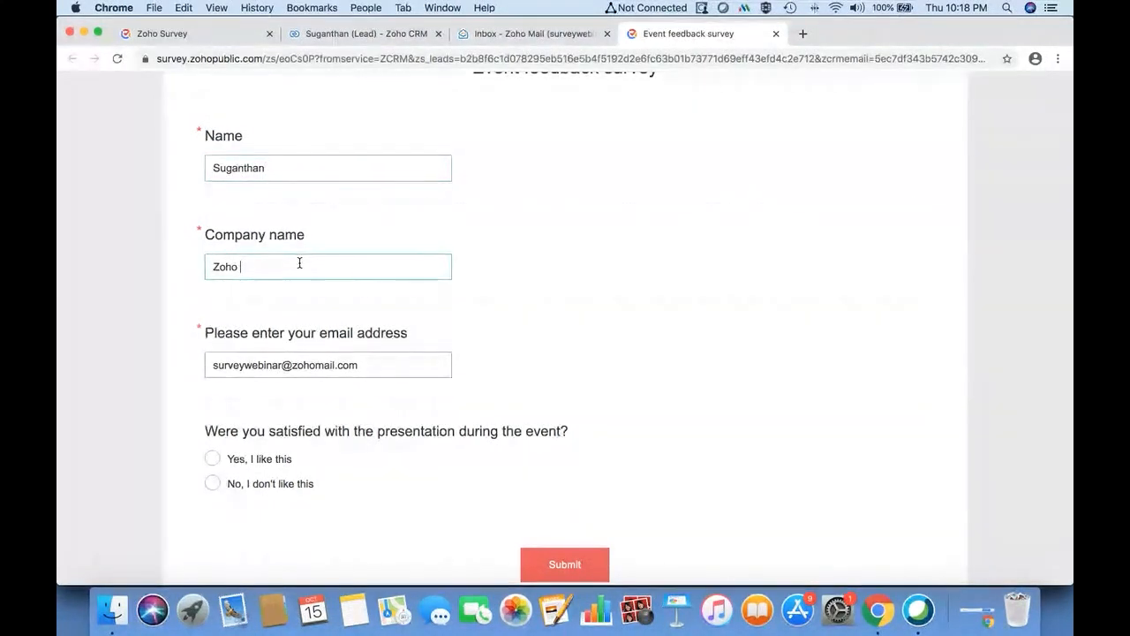
text(vey)
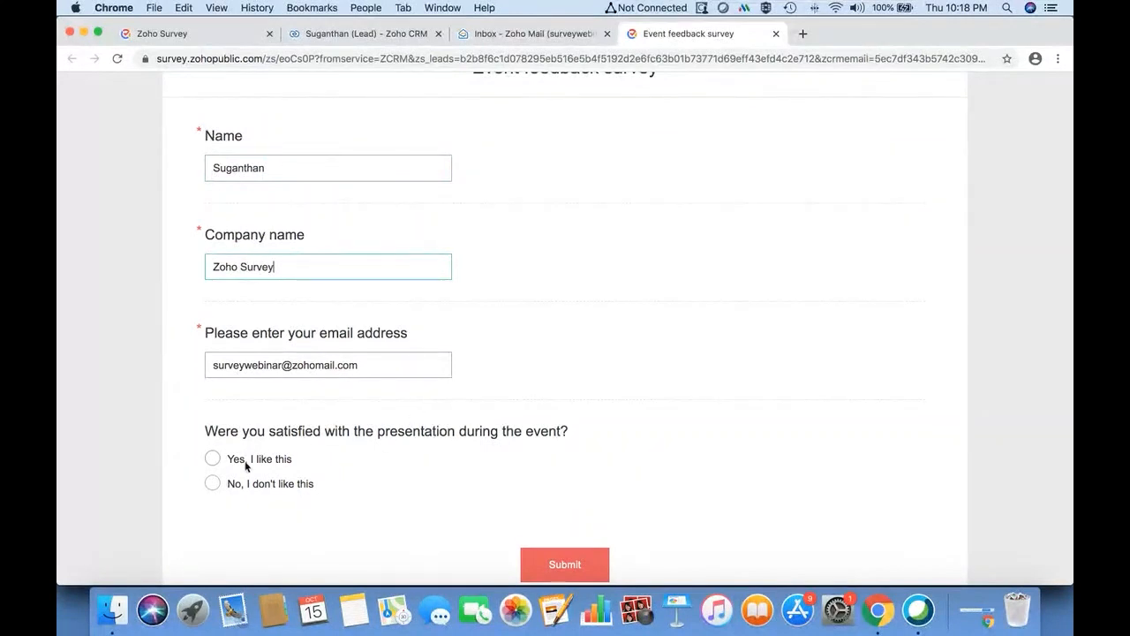
click(227, 462)
click(546, 566)
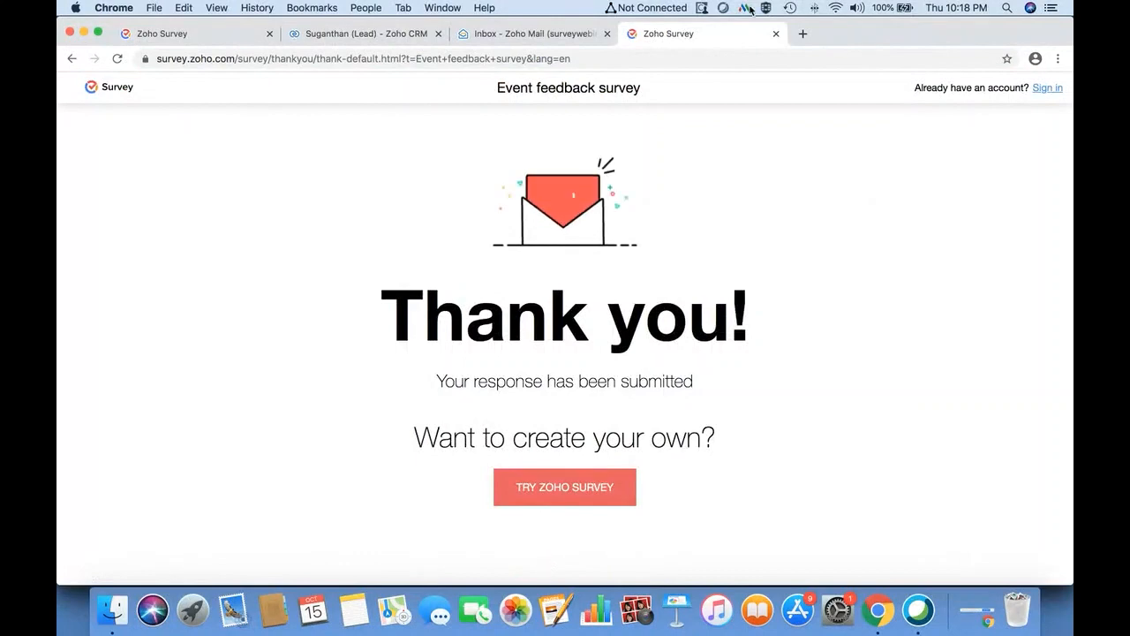
click(776, 34)
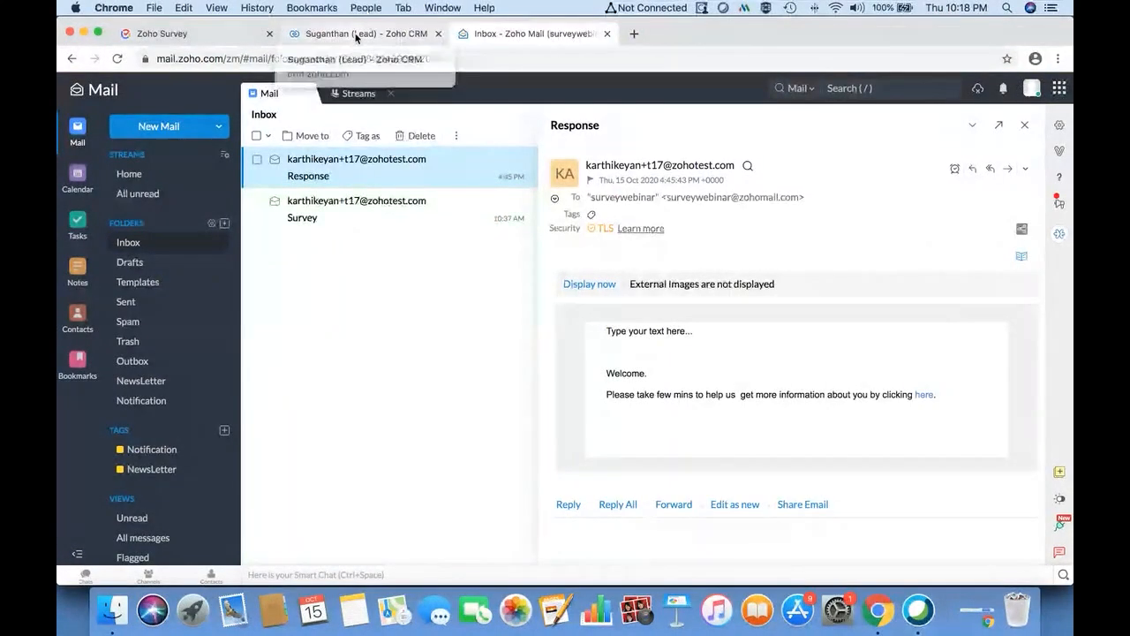
- Review the survey's individual responses report, then go back to the builder
click(189, 34)
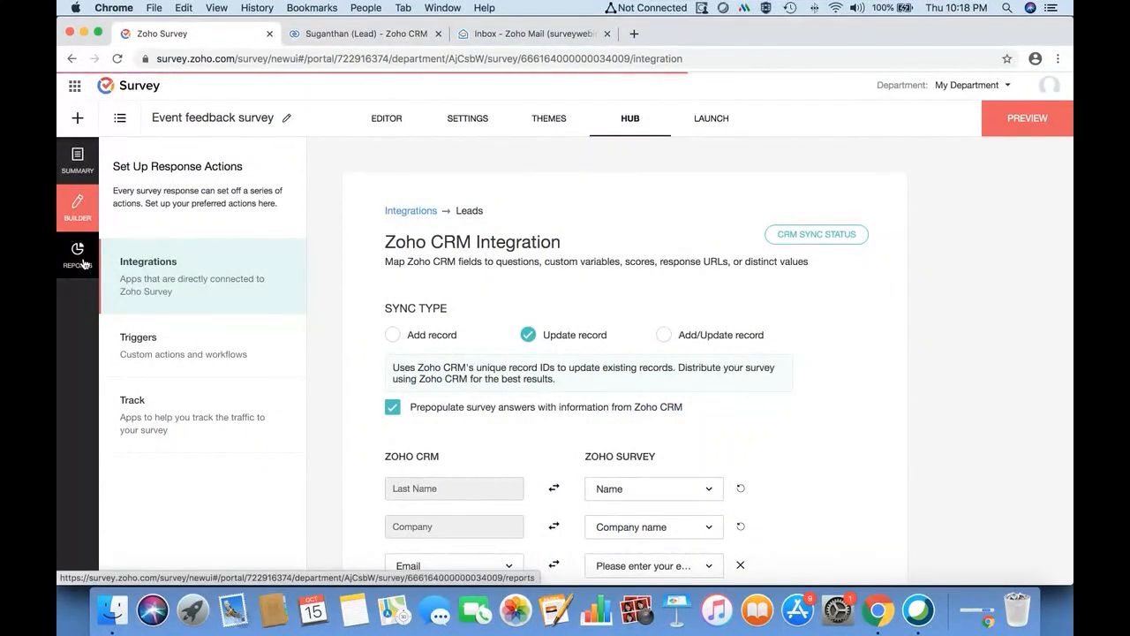
click(78, 254)
click(553, 120)
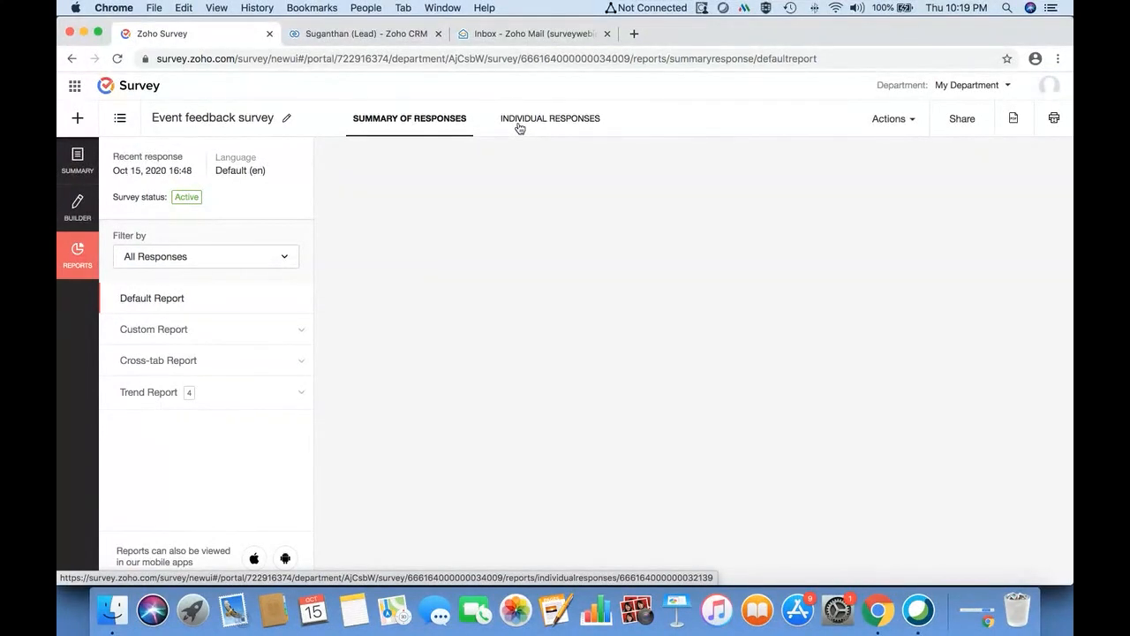
click(78, 205)
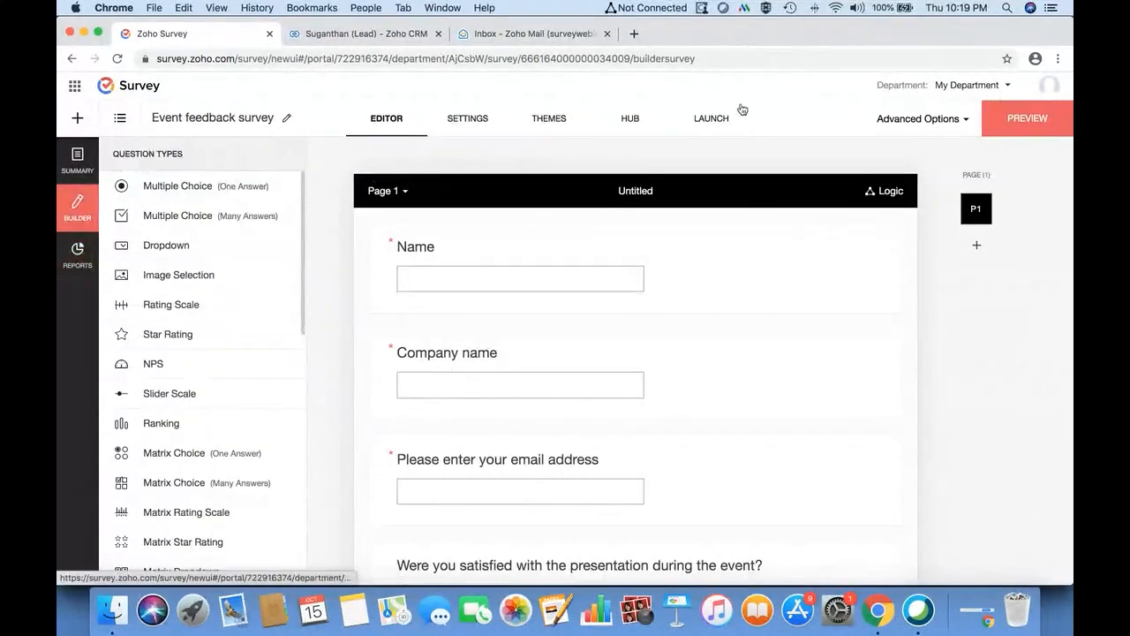
- Recheck the launch page and responses, then switch to the lead's Zoho CRM record
click(714, 122)
click(76, 255)
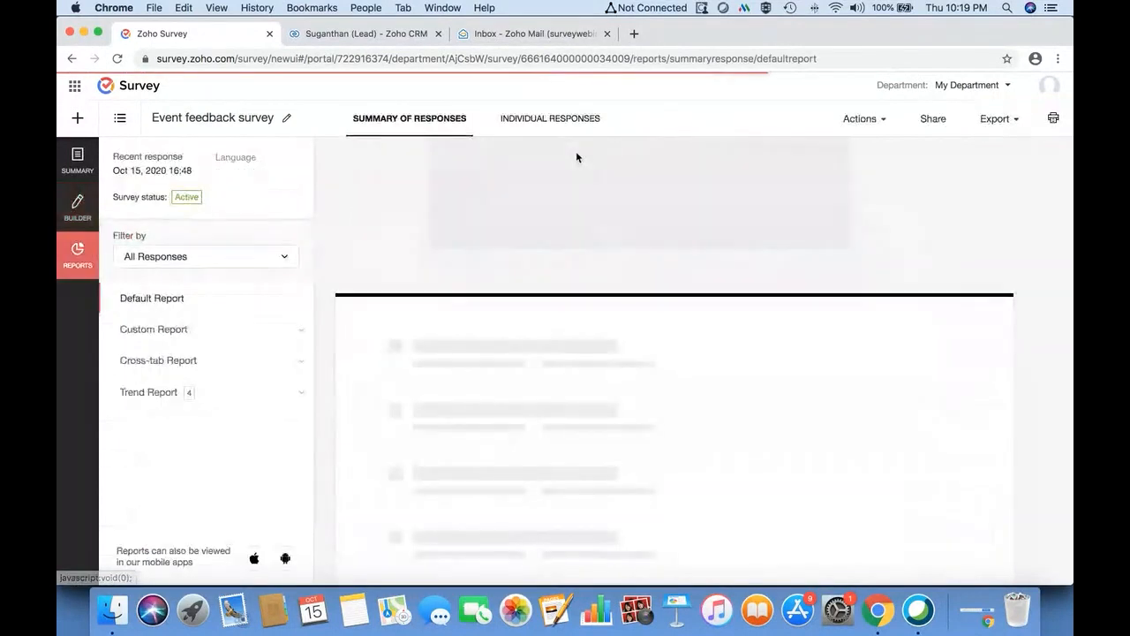
click(552, 121)
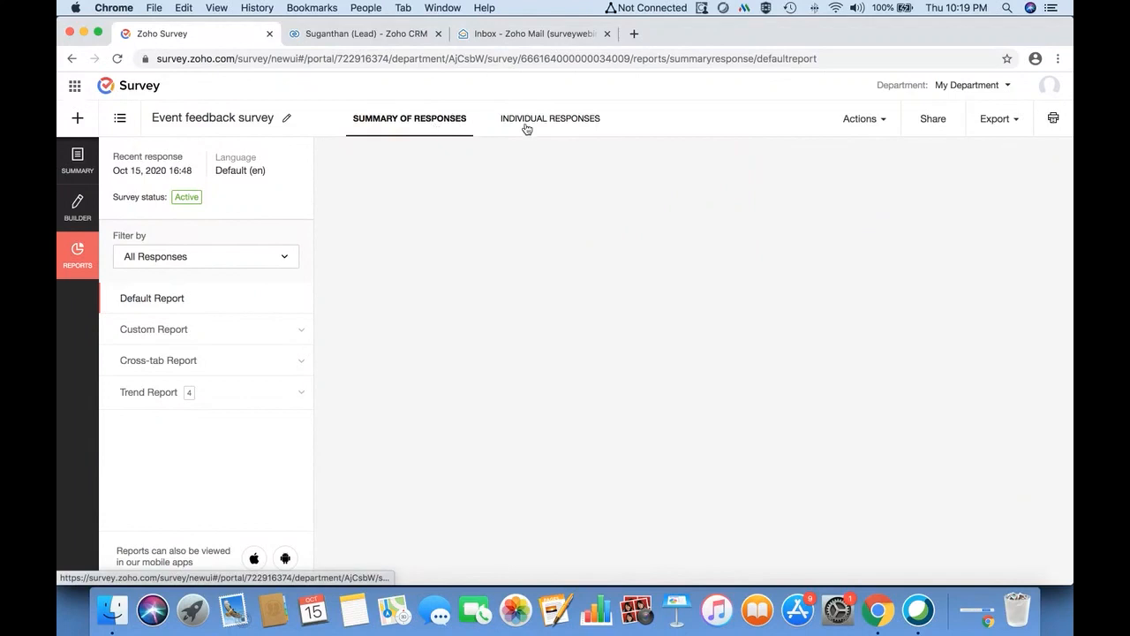
click(71, 210)
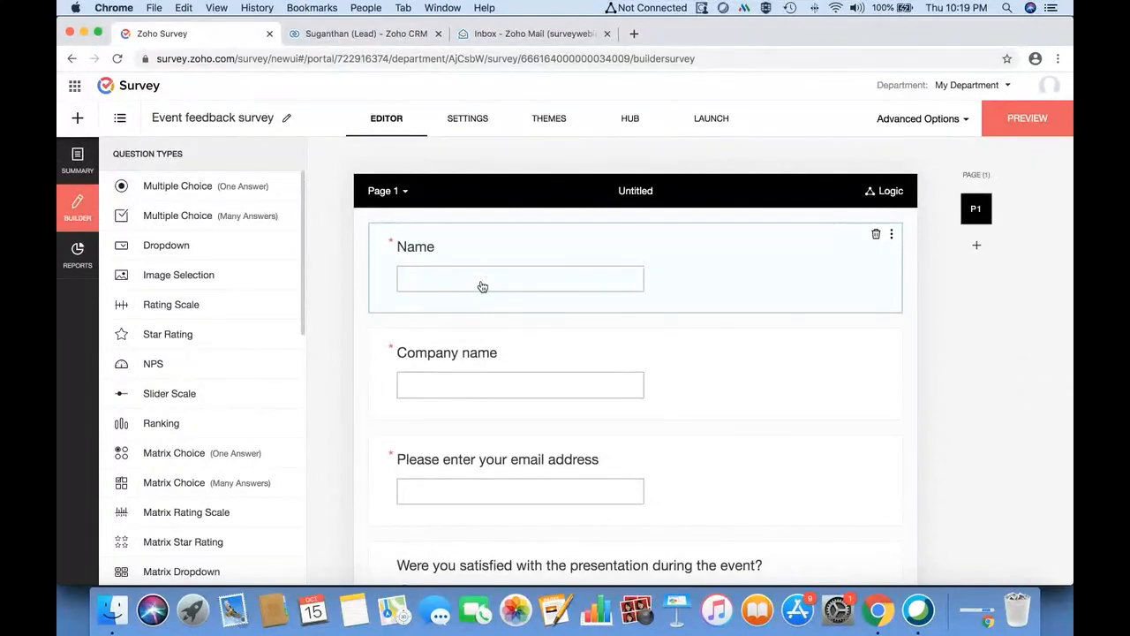
scroll(513, 367, down, 2)
scroll(513, 367, up, 2)
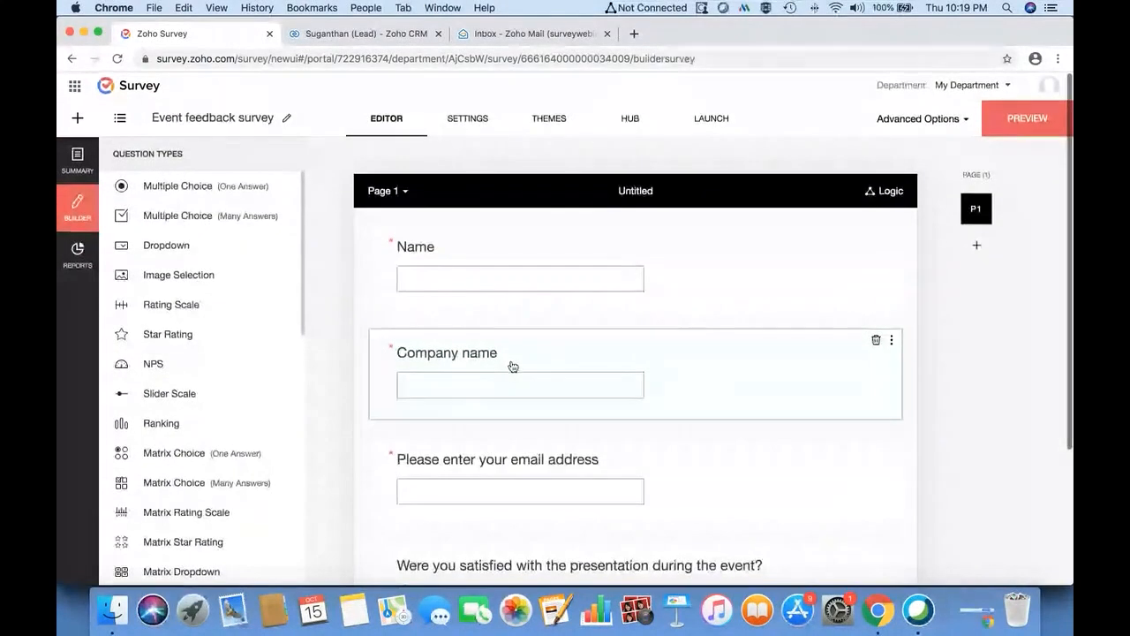
click(381, 35)
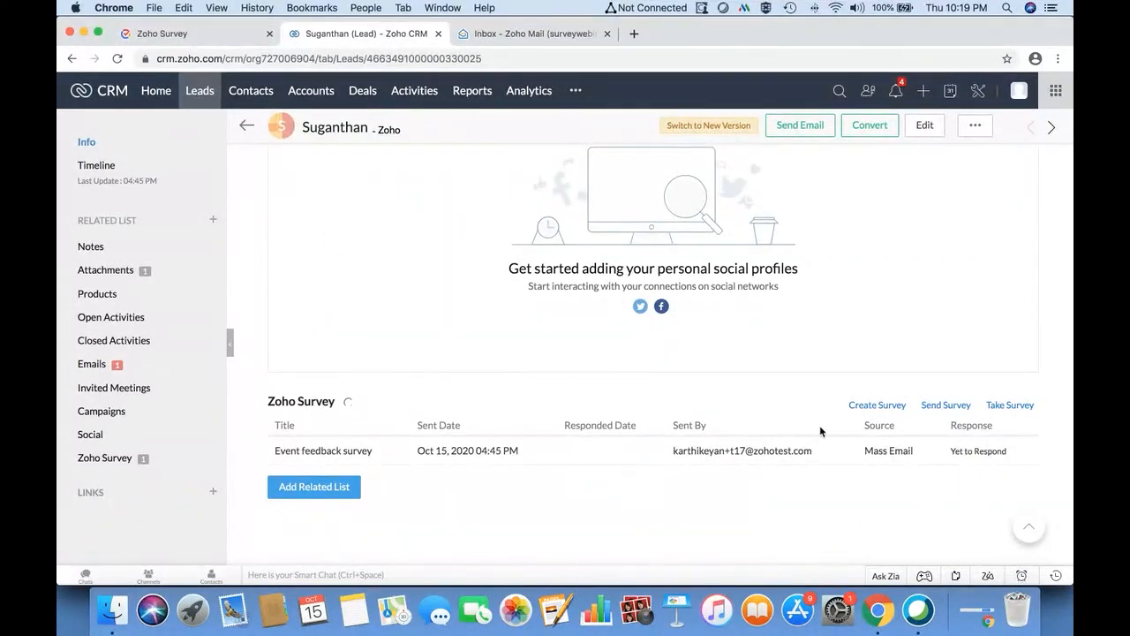
- Reload the lead record and open its submitted survey response
scroll(414, 277, up, 10)
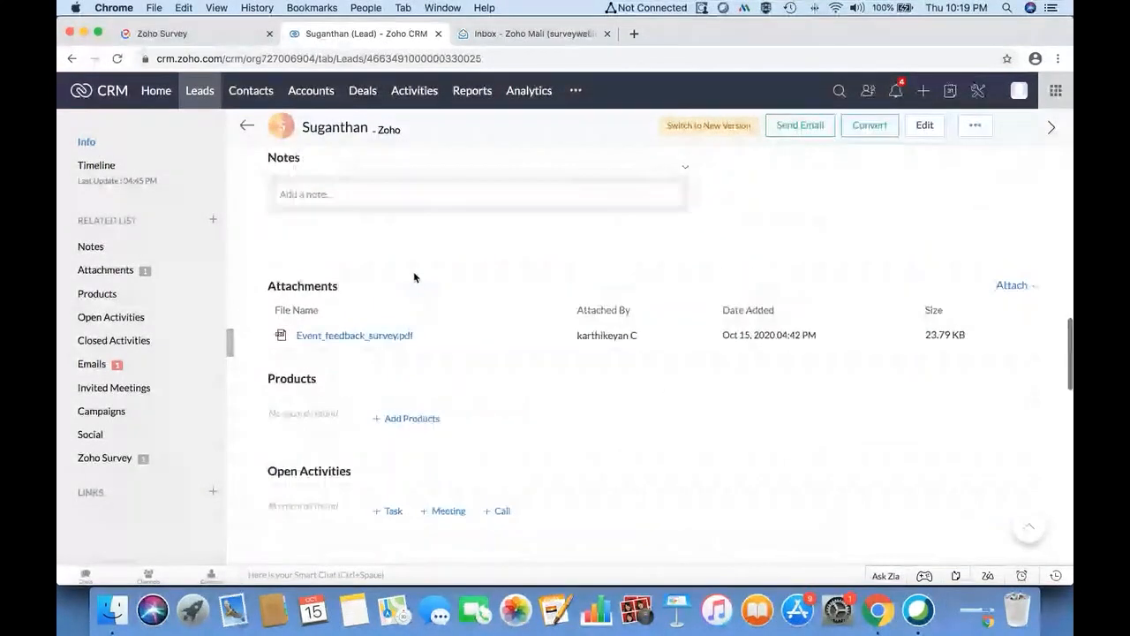
click(117, 60)
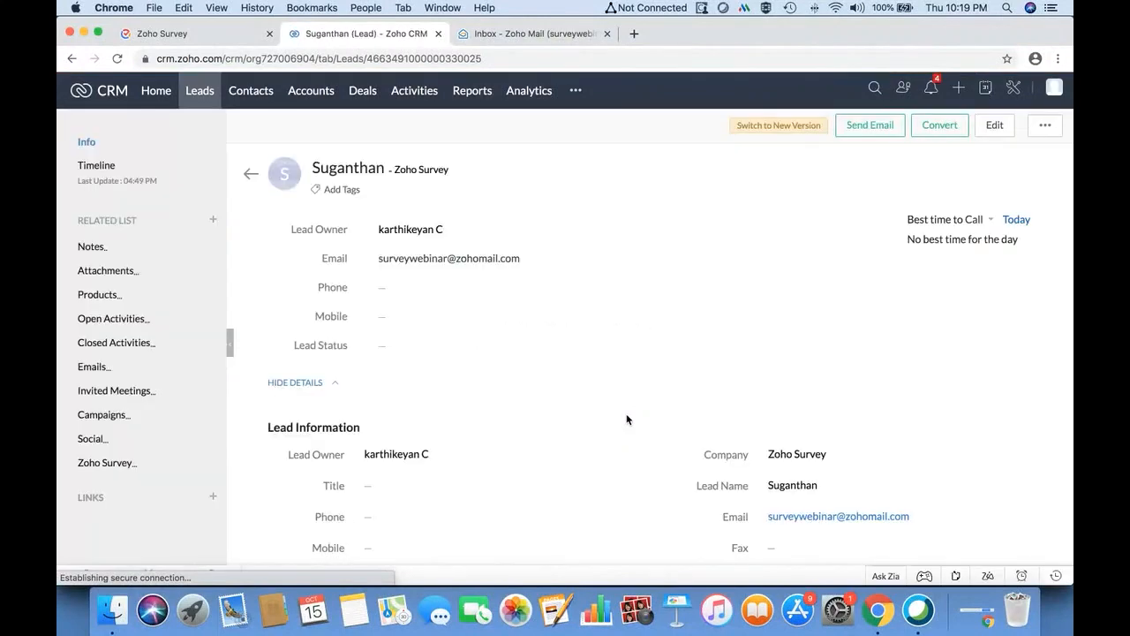
scroll(628, 420, down, 15)
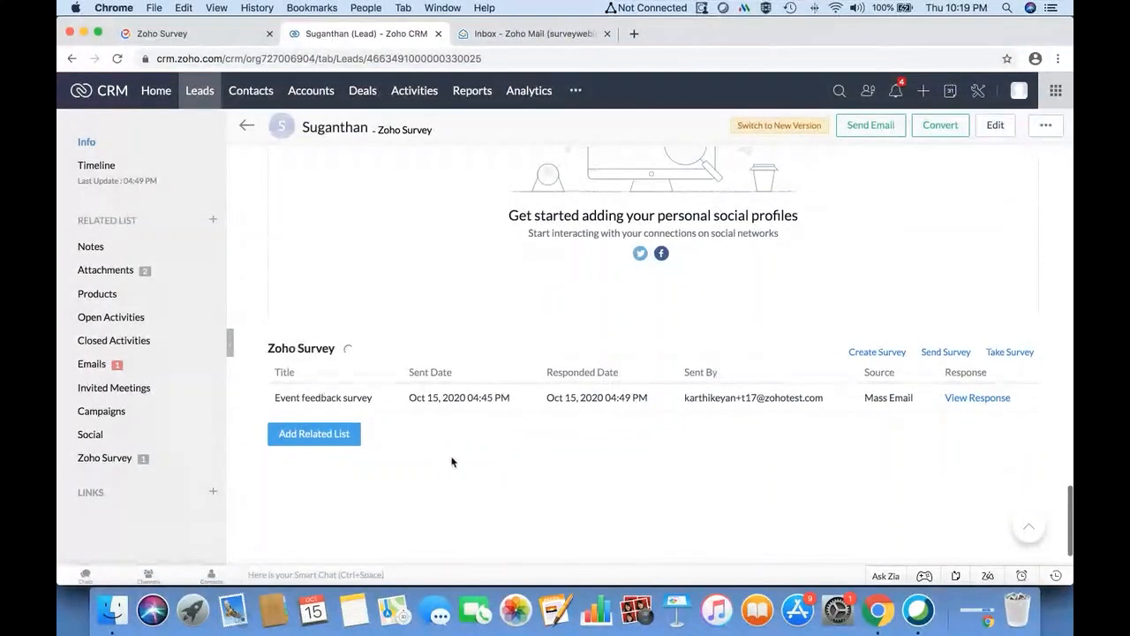
click(997, 402)
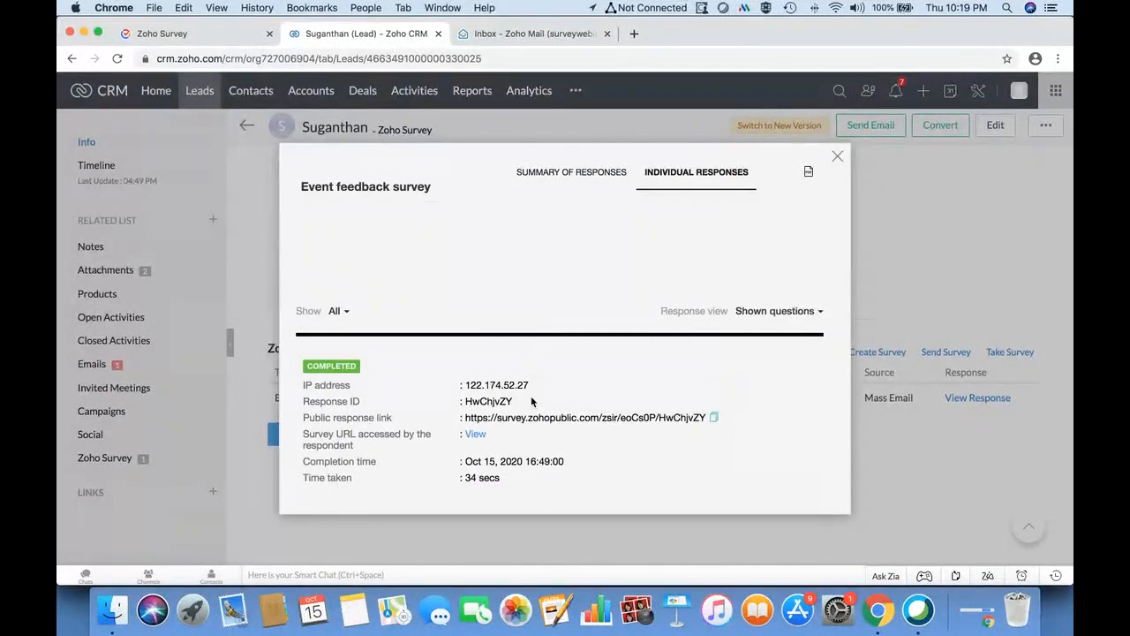
- Read the response, close it, check the Description, and return to the All Leads list
scroll(536, 318, down, 2)
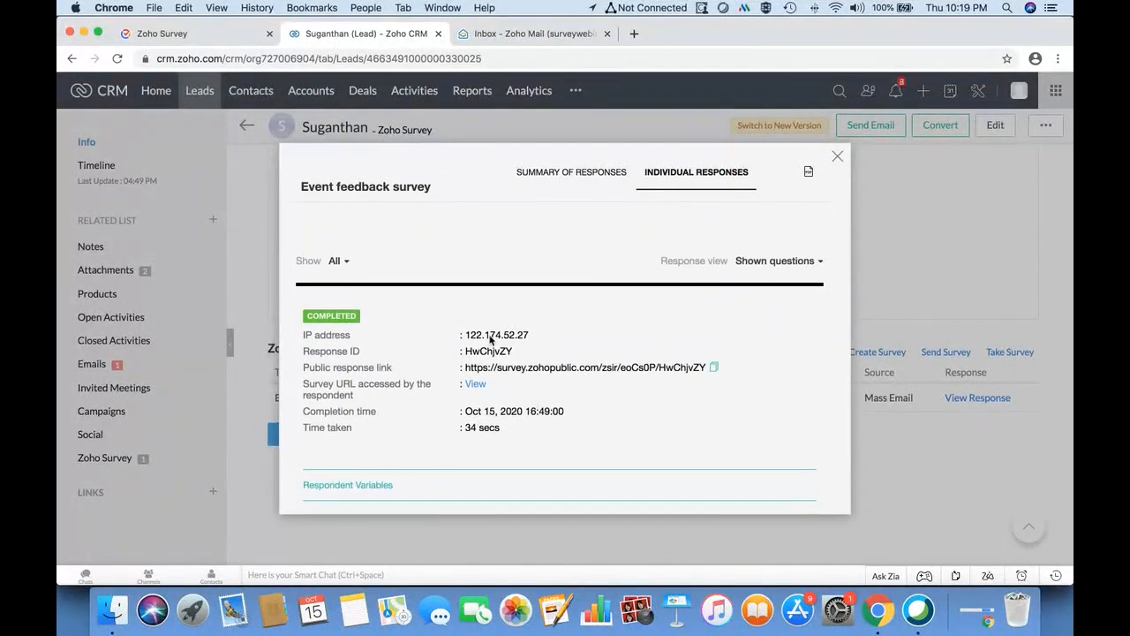
scroll(380, 393, down, 1)
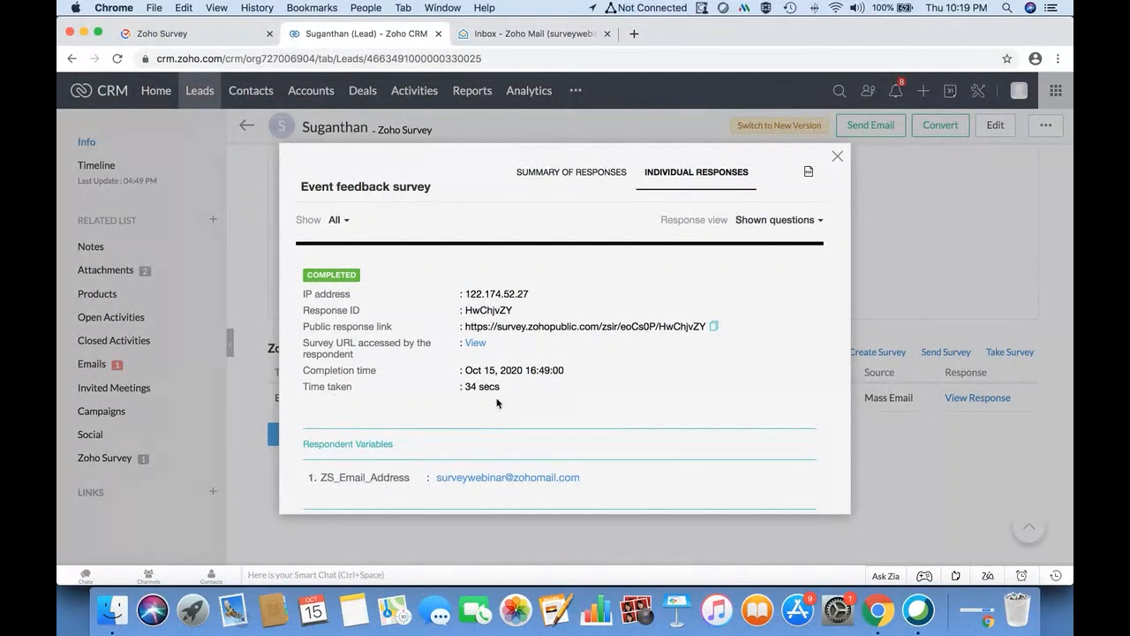
scroll(498, 402, down, 3)
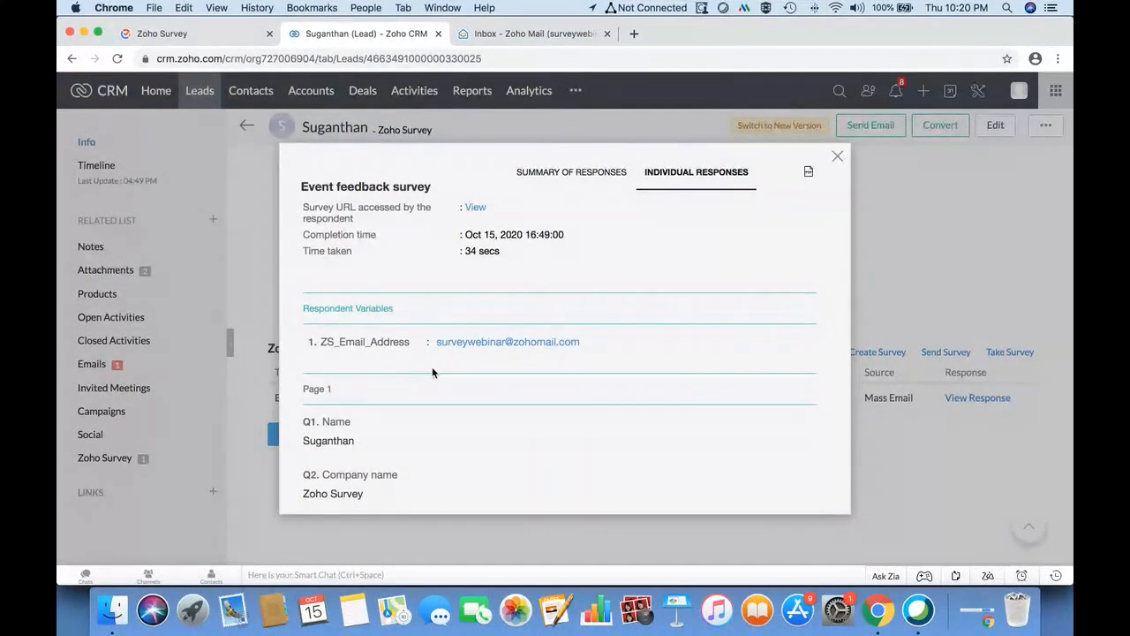
scroll(373, 318, down, 2)
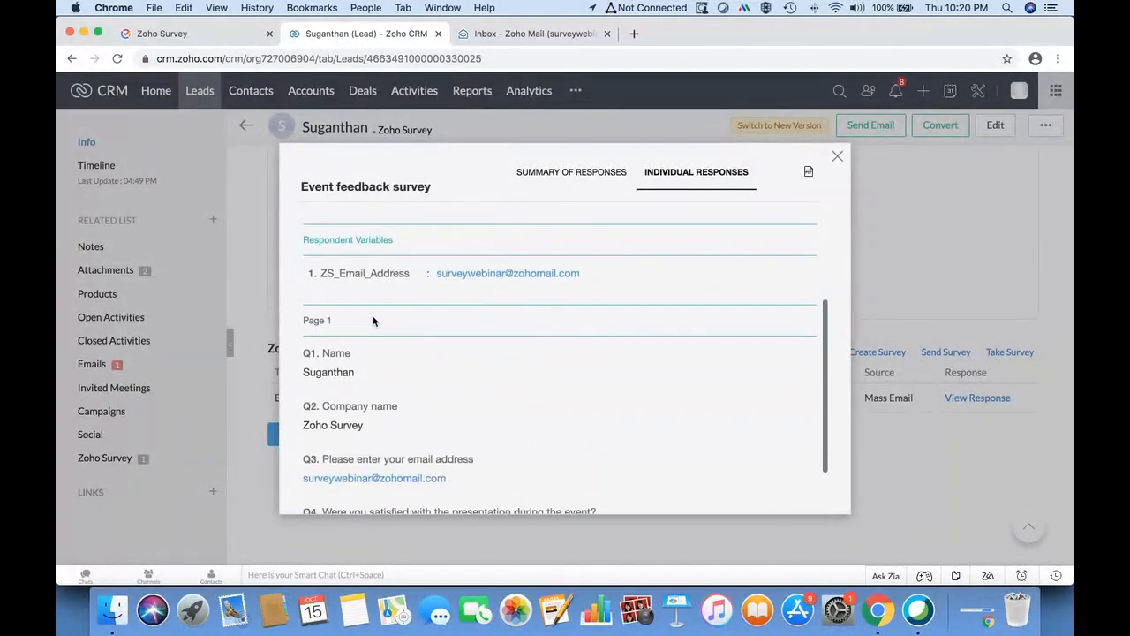
scroll(373, 324, down, 2)
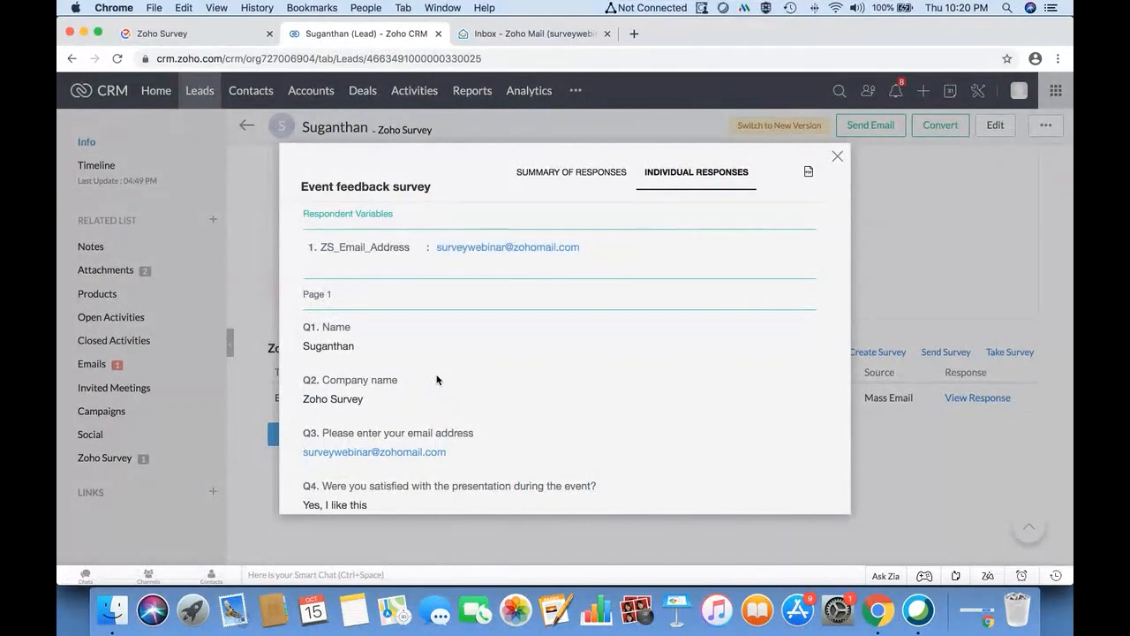
scroll(446, 380, down, 2)
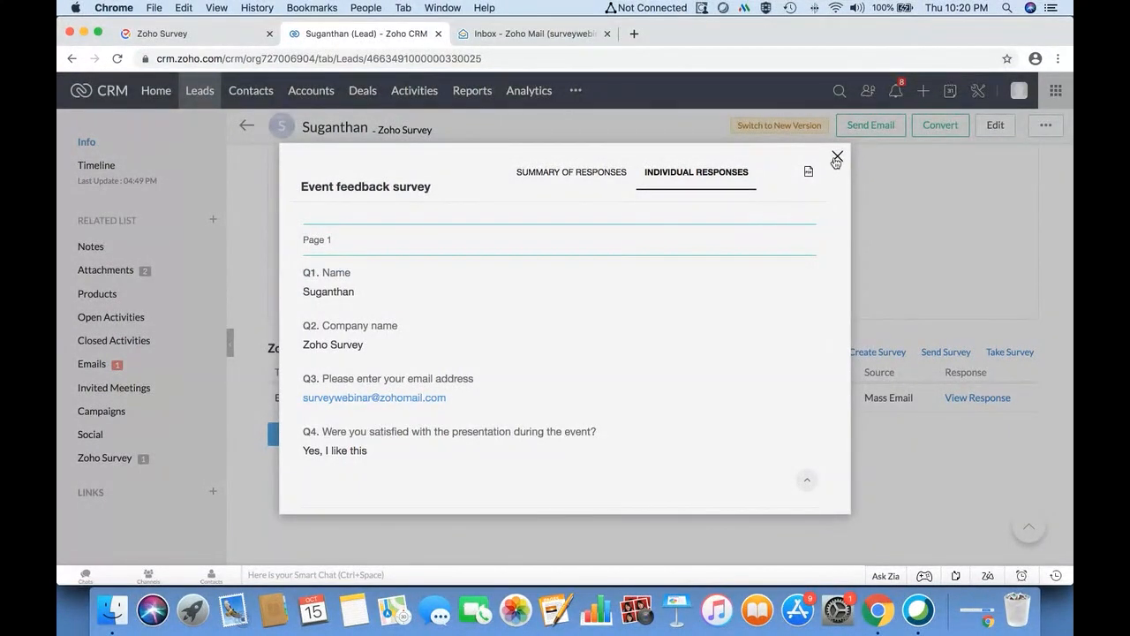
click(837, 159)
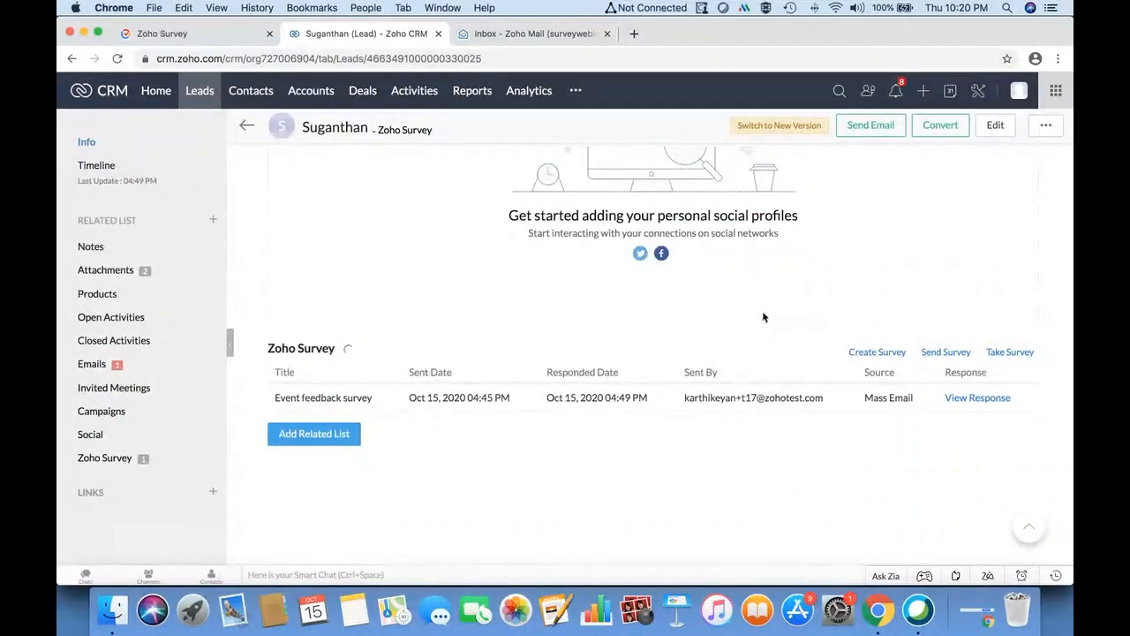
scroll(762, 316, up, 10)
scroll(764, 317, up, 2)
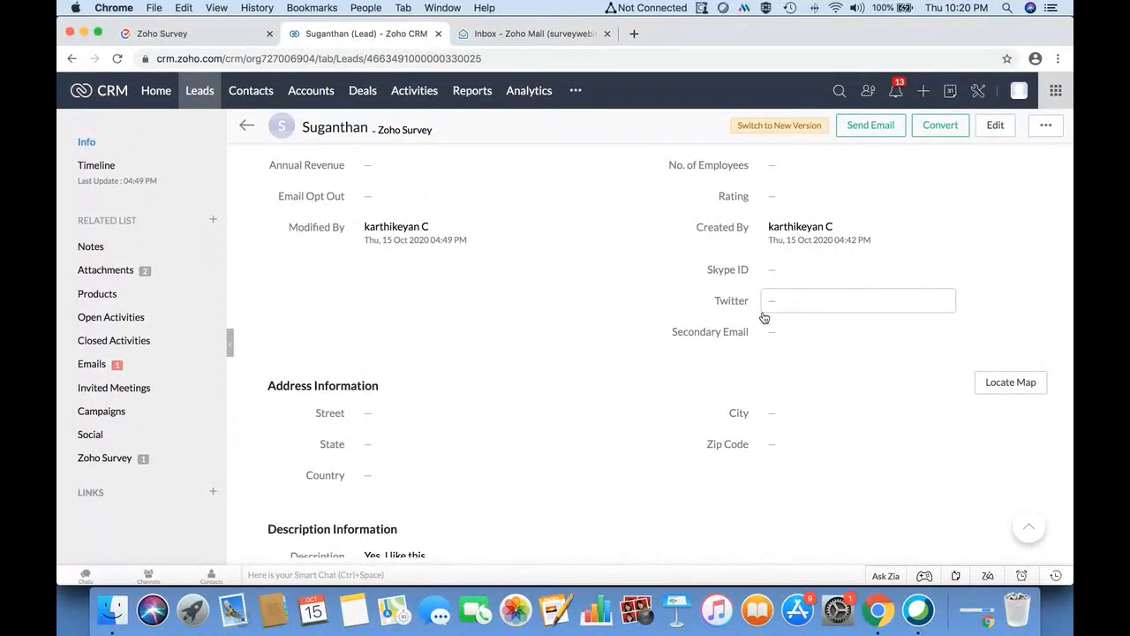
click(245, 129)
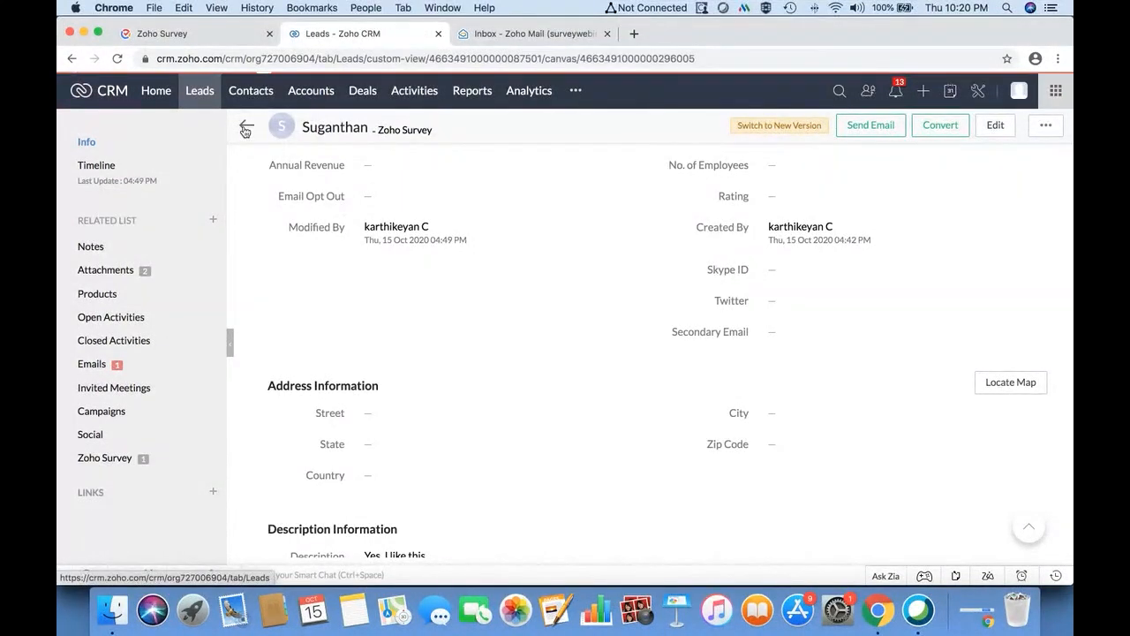
- Re-save the Zoho CRM Leads integration, then open the public survey form from the launch page
click(219, 39)
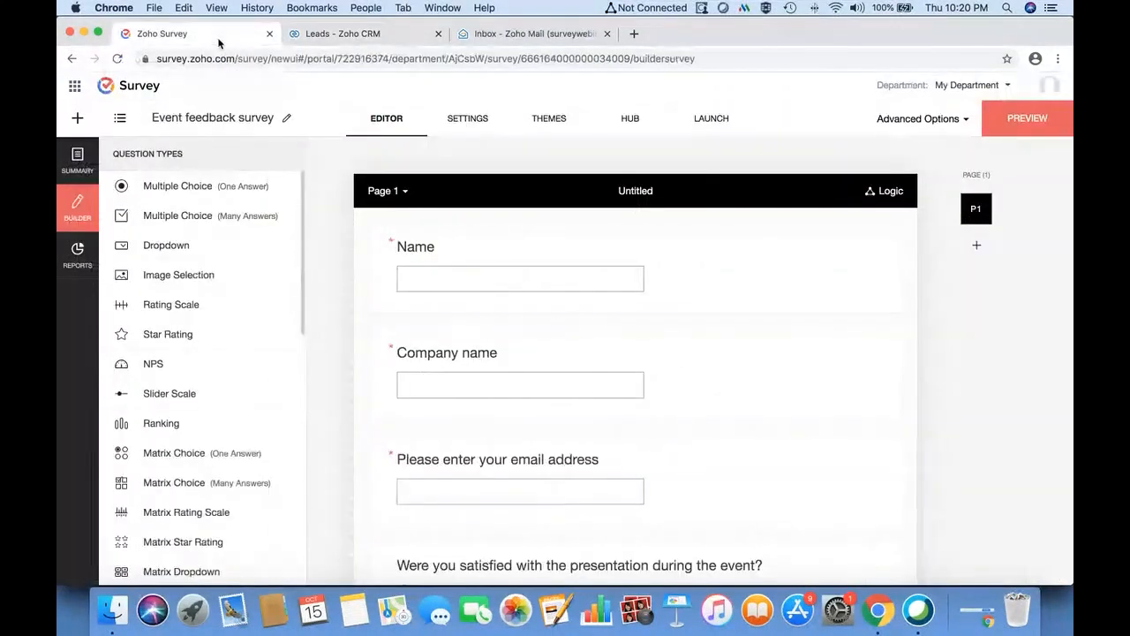
click(629, 120)
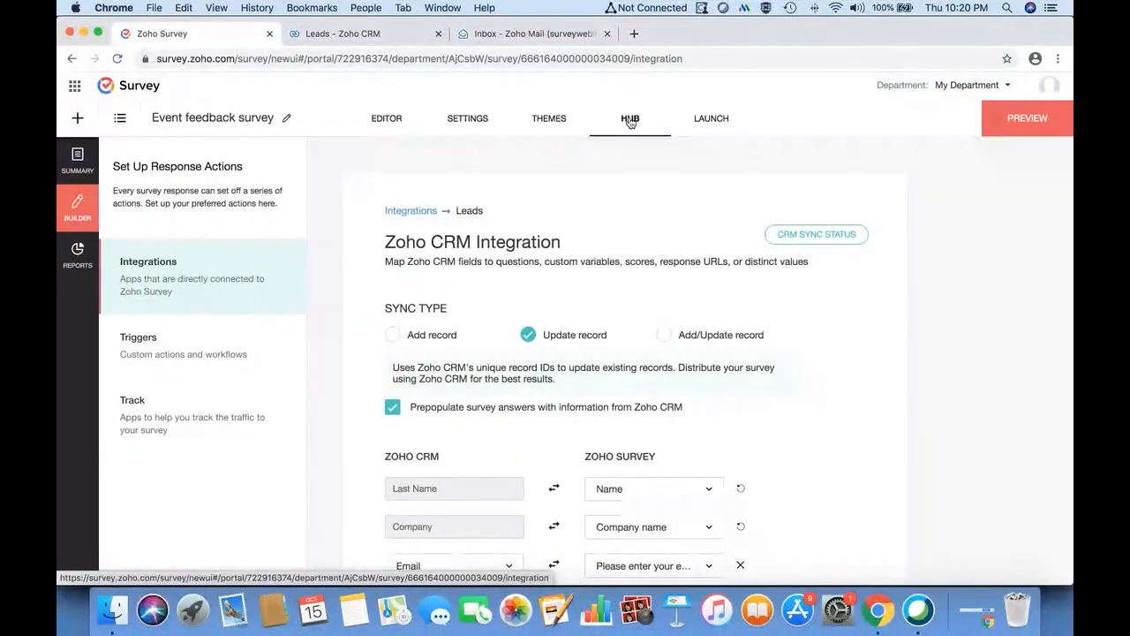
scroll(657, 408, down, 5)
scroll(658, 409, up, 2)
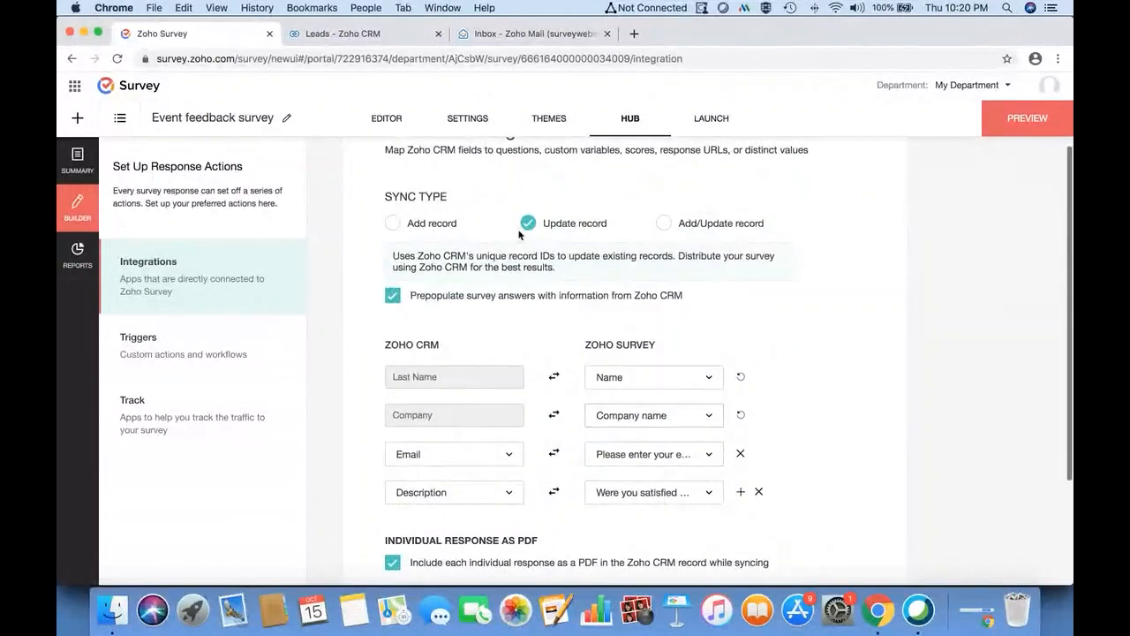
scroll(464, 379, down, 4)
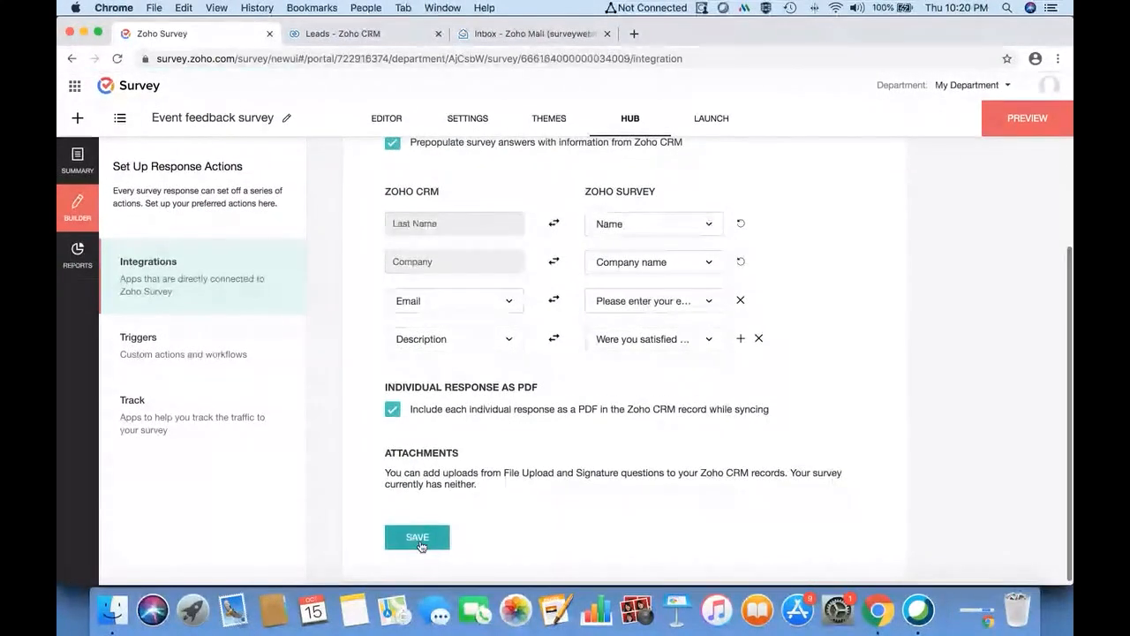
click(417, 537)
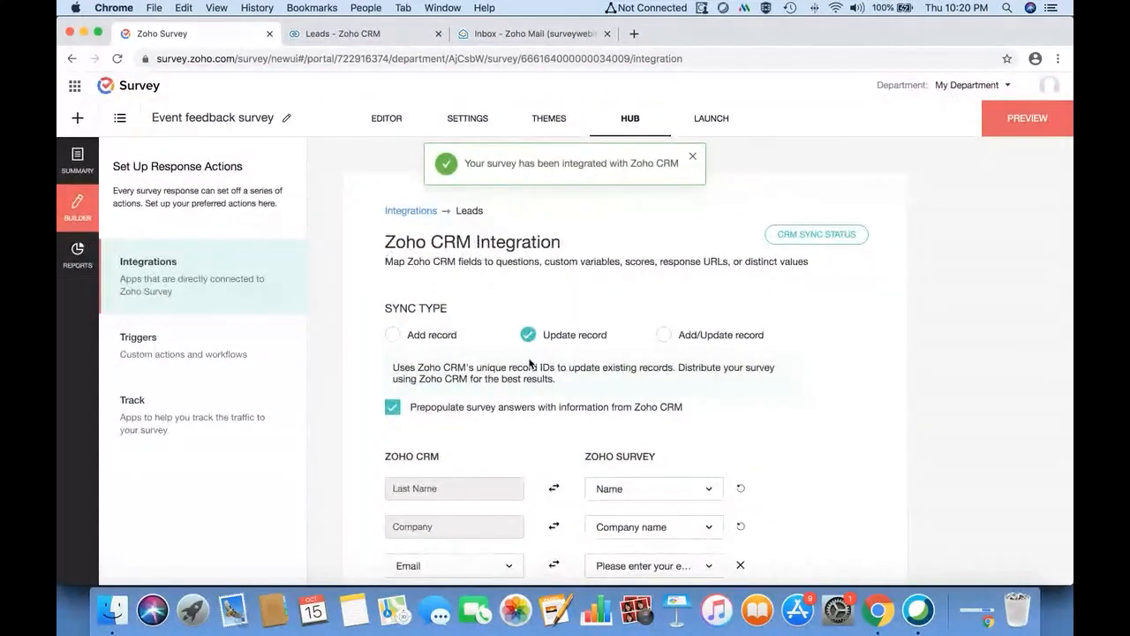
click(702, 120)
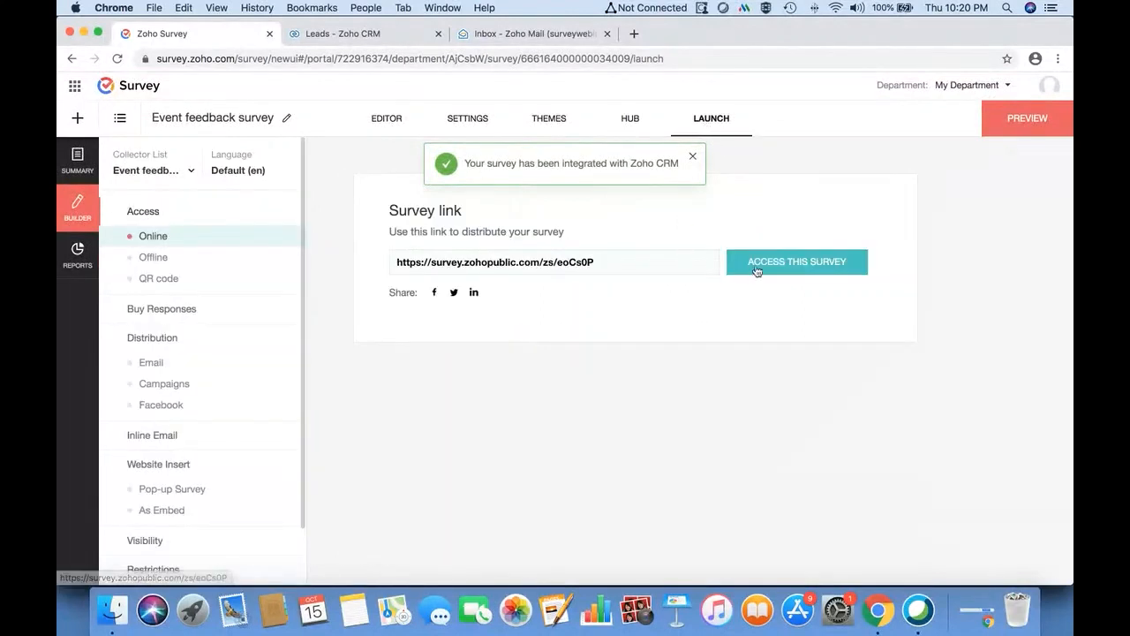
click(757, 266)
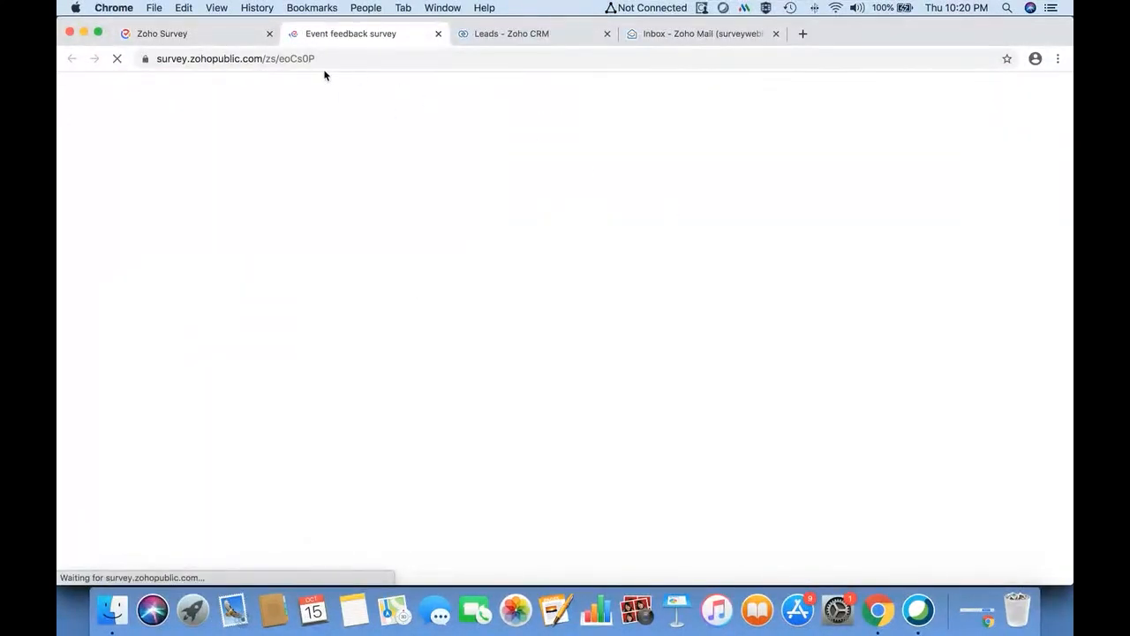
- Submit a test response with Name and Company 'Test', an email address, and 'Yes, I like this'
click(348, 331)
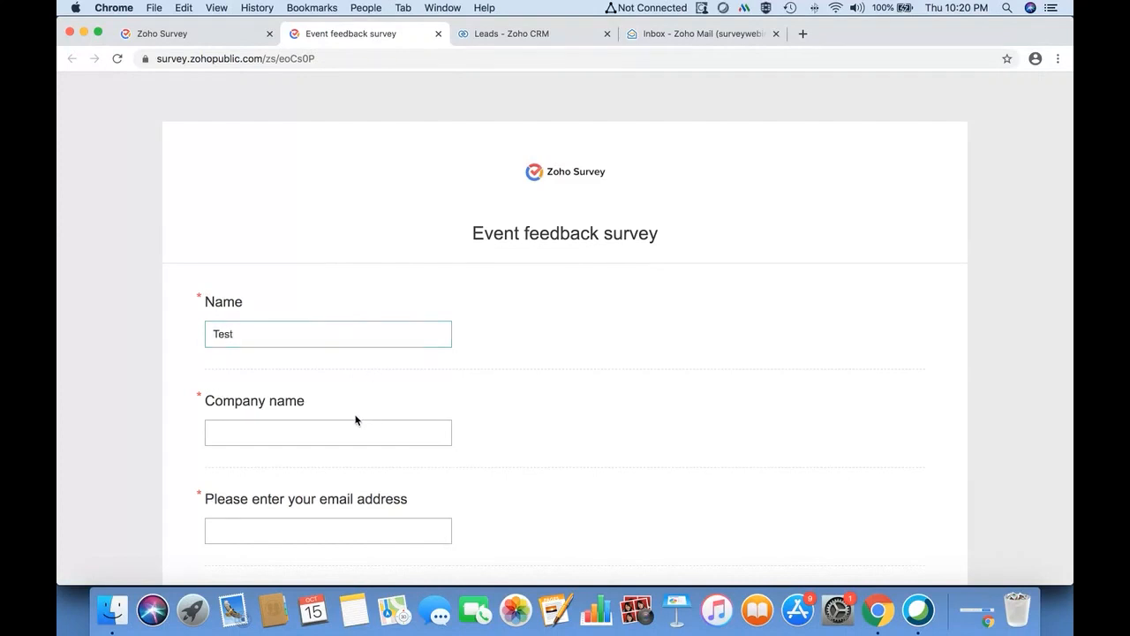
click(338, 430)
text(Test)
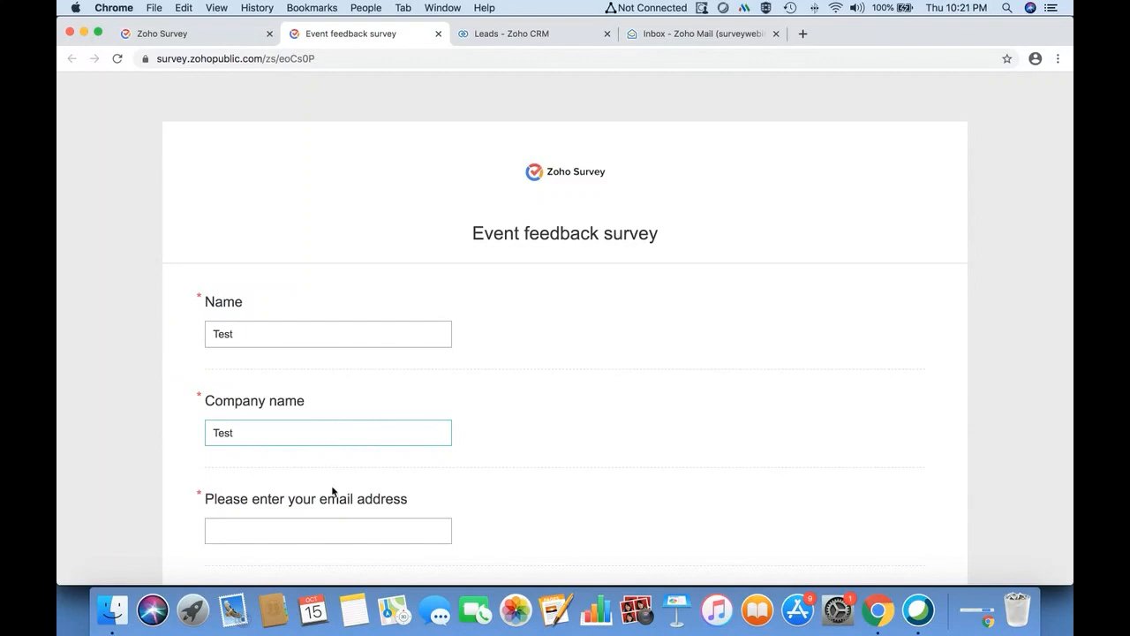
click(325, 517)
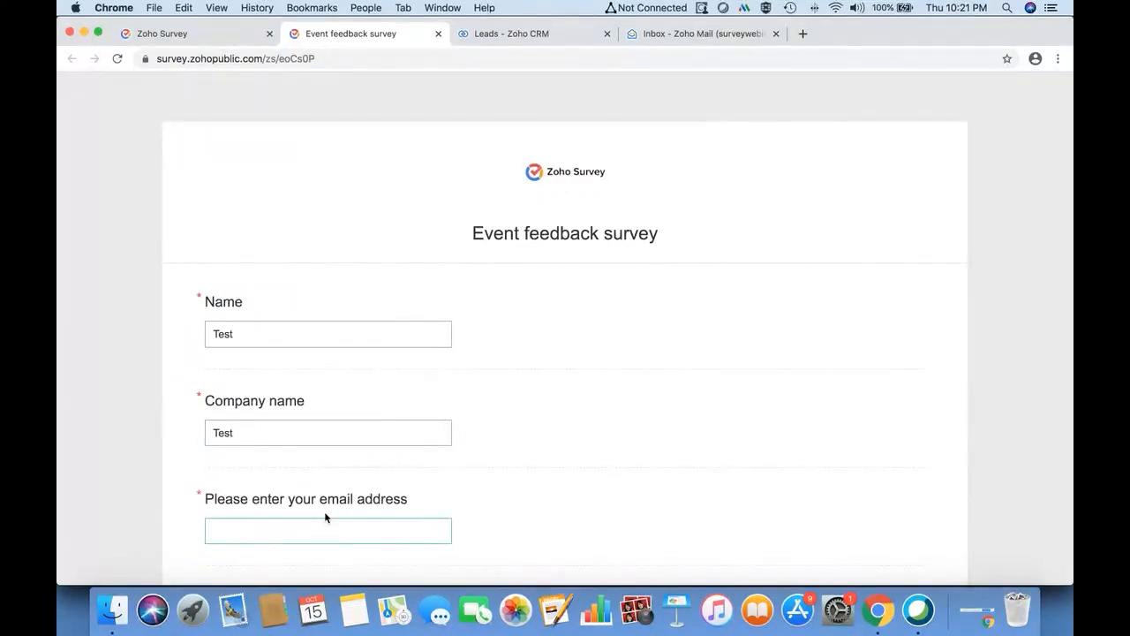
text(sugi@test.com)
scroll(324, 511, down, 4)
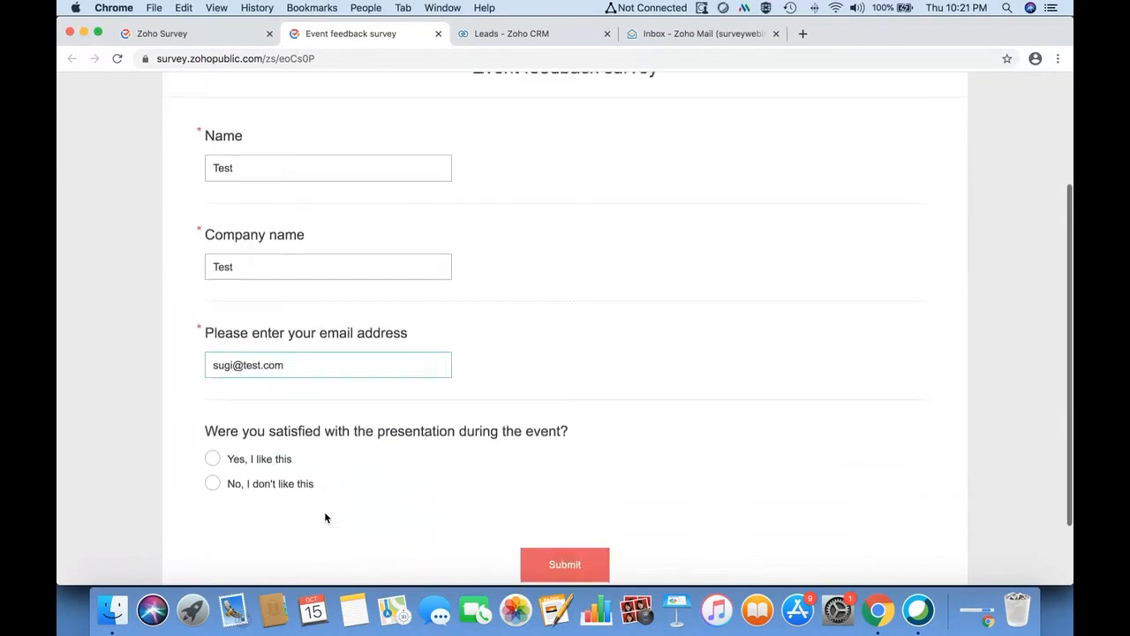
click(272, 439)
click(563, 545)
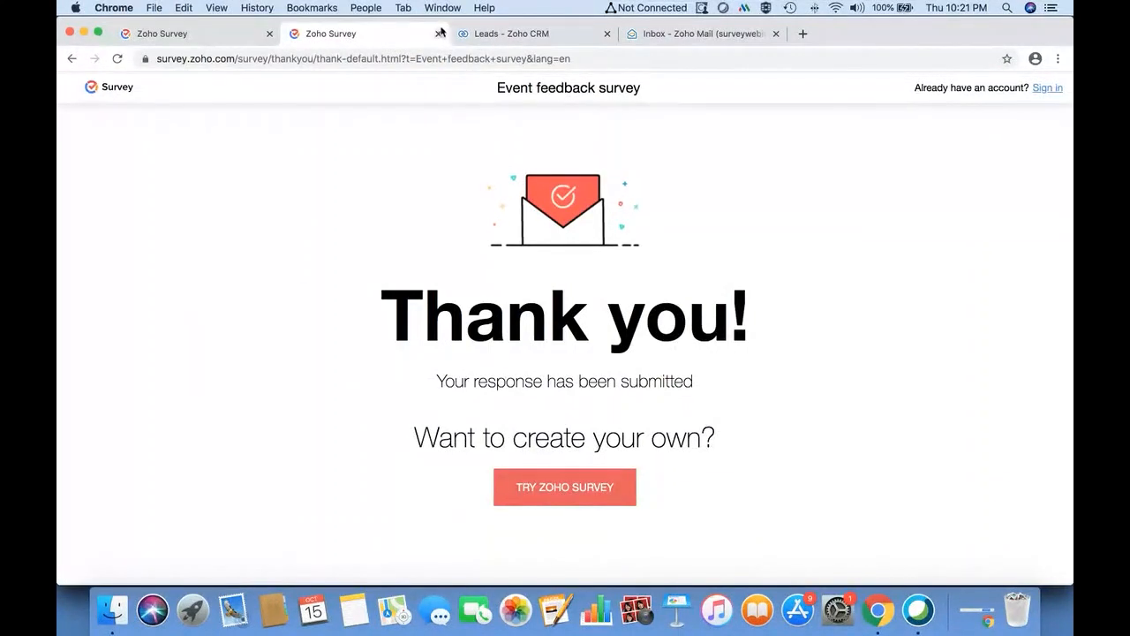
click(438, 33)
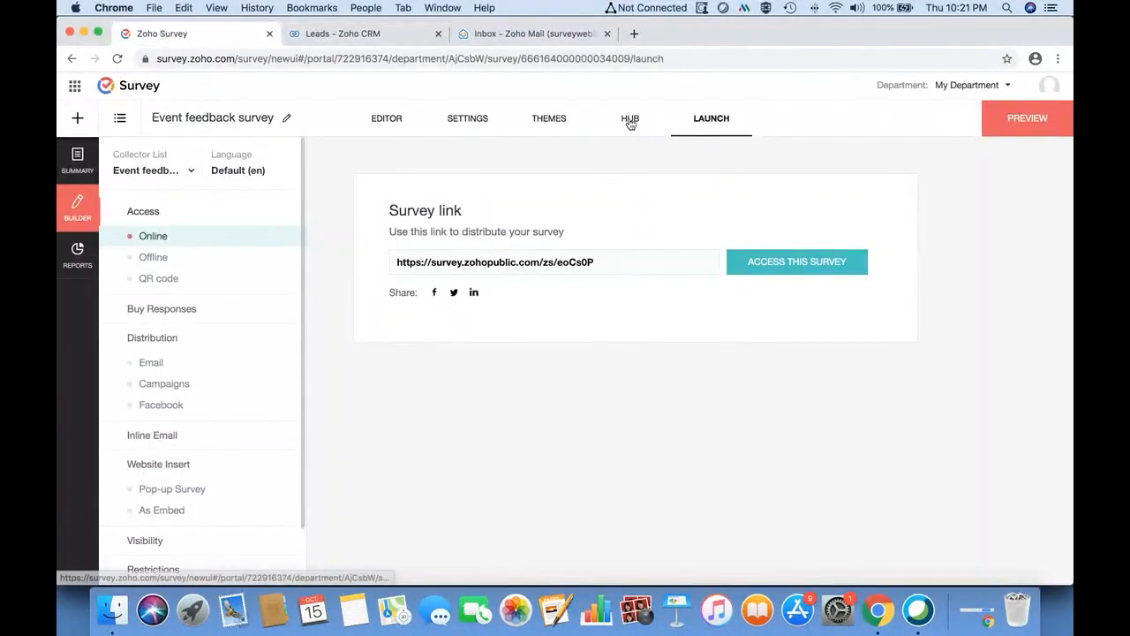
- Check CRM sync status (4 successful, 1 failed: Record Id not available), then open the Response email
click(630, 121)
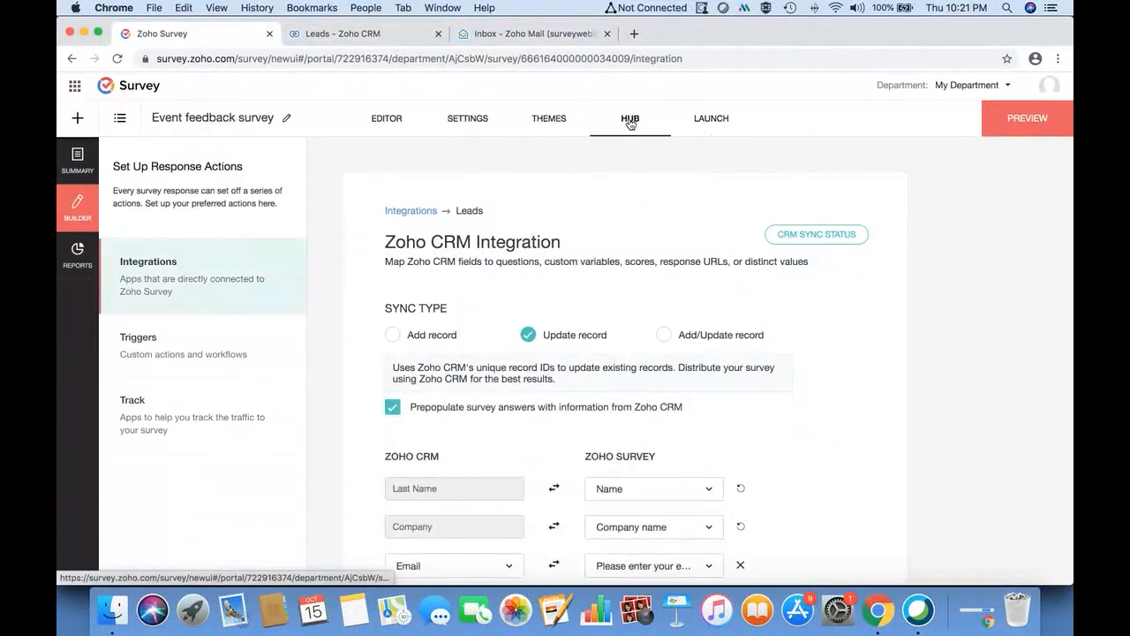
click(797, 235)
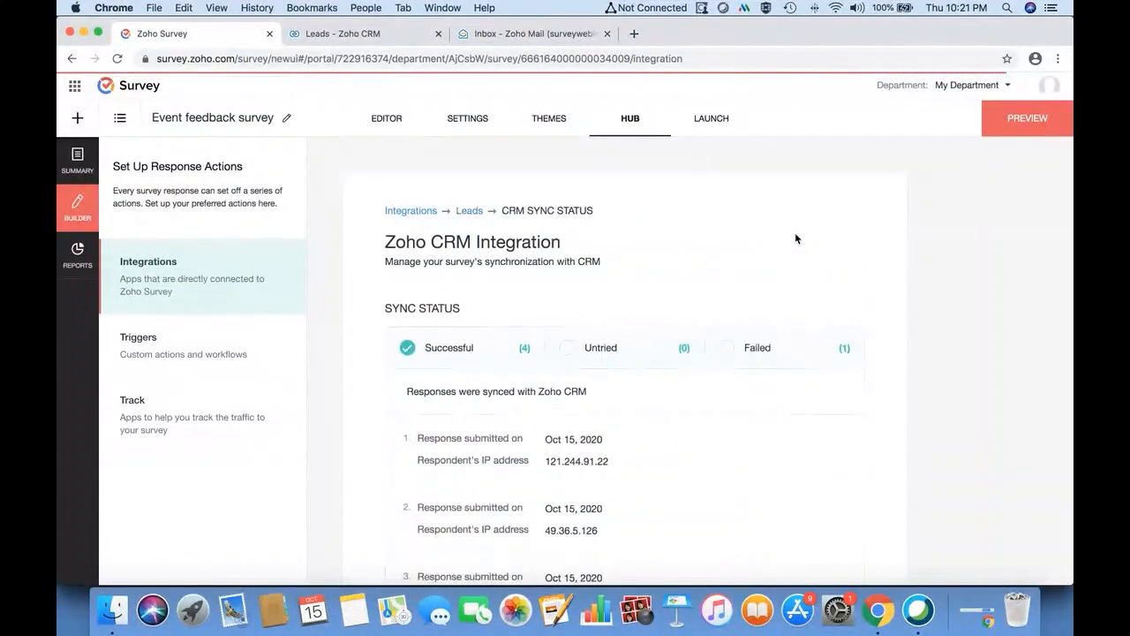
click(727, 350)
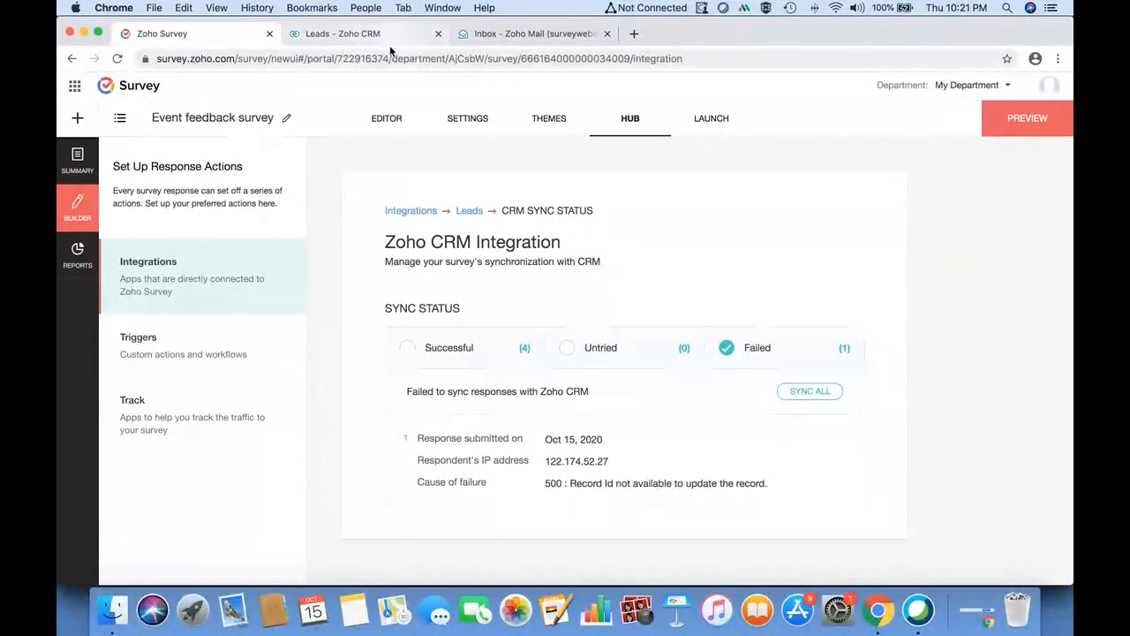
click(535, 34)
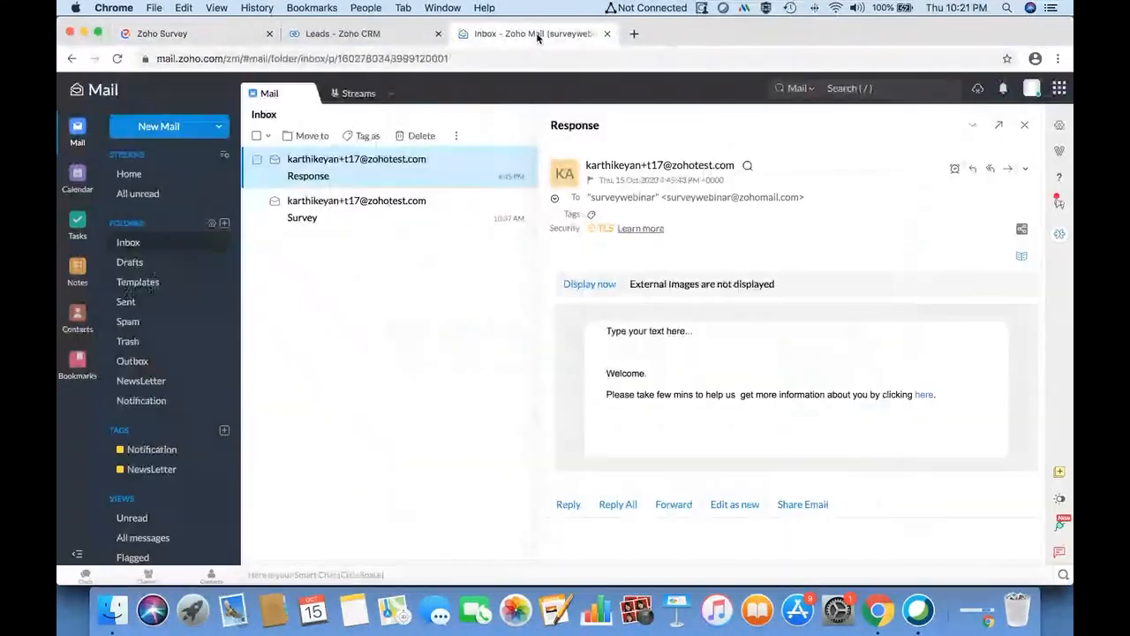
- Open the emailed prefilled survey link, inspect its URL parameters, then switch to the CRM Leads list
click(919, 397)
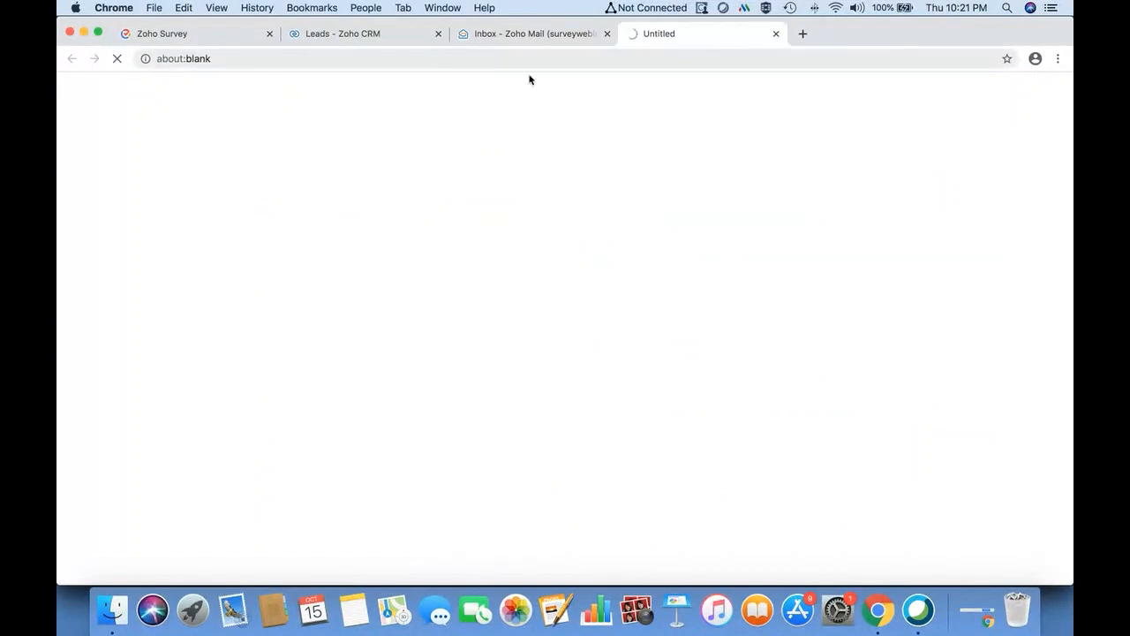
click(309, 57)
drag(594, 46, 994, 50)
key(Left)
key(Left)
key(Left)
key(Left)
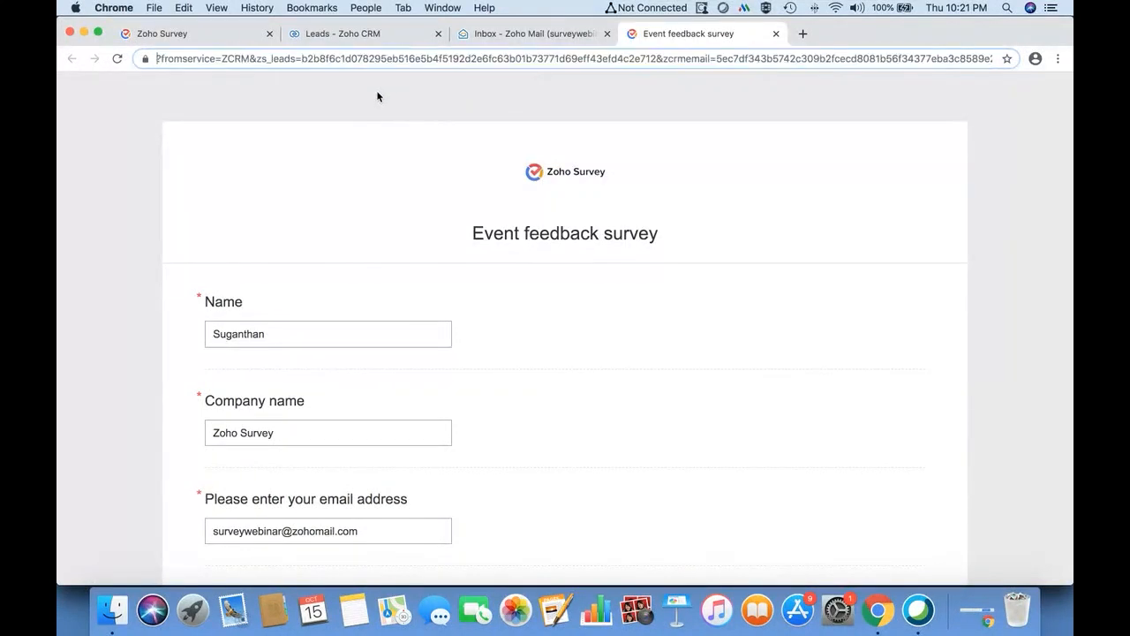
key(Left)
key(Left)
key(Left)
key(Left)
key(Left)
key(Left)
key(Left)
key(Left)
key(Left)
key(Left)
key(Left)
key(Left)
key(Left)
key(Left)
key(Left)
key(Left)
key(Left)
key(Left)
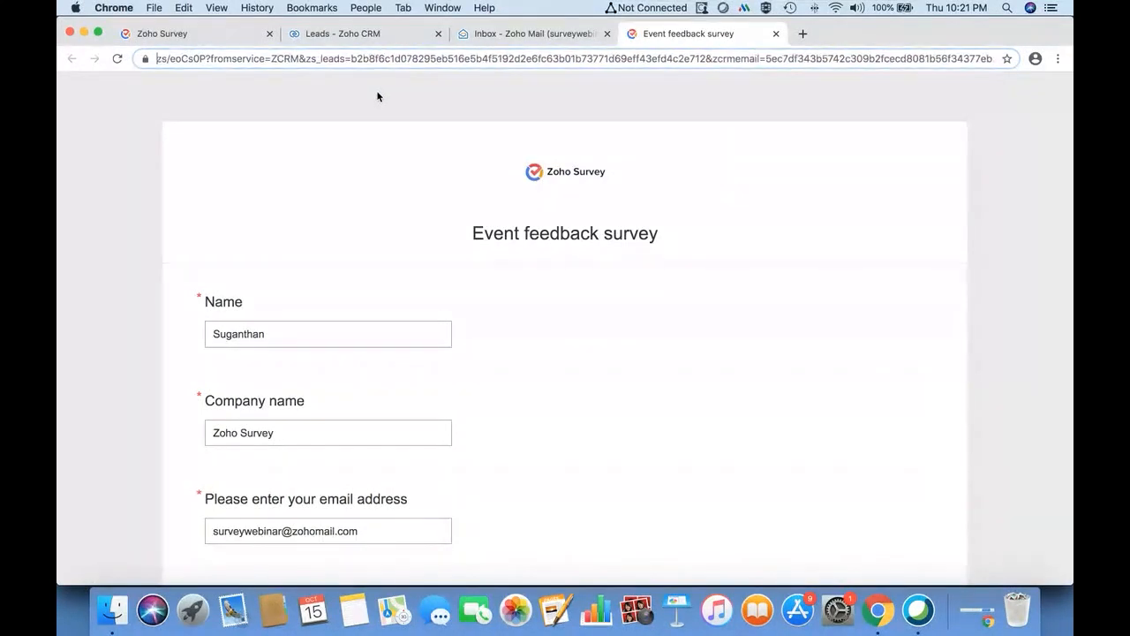
key(Left)
key(Left)
key(Left)
key(Left)
key(Left)
key(Left)
key(Left)
key(Left)
key(Left)
key(Left)
key(Left)
key(Left)
key(Left)
key(Left)
key(Left)
key(Left)
key(Left)
key(Left)
key(Left)
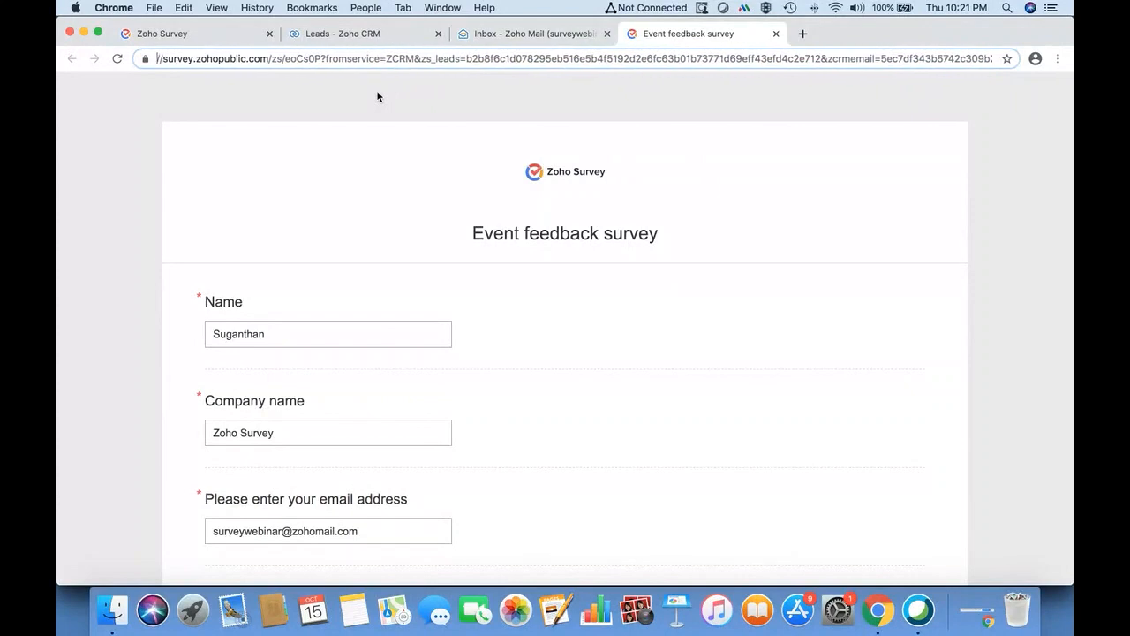
click(386, 33)
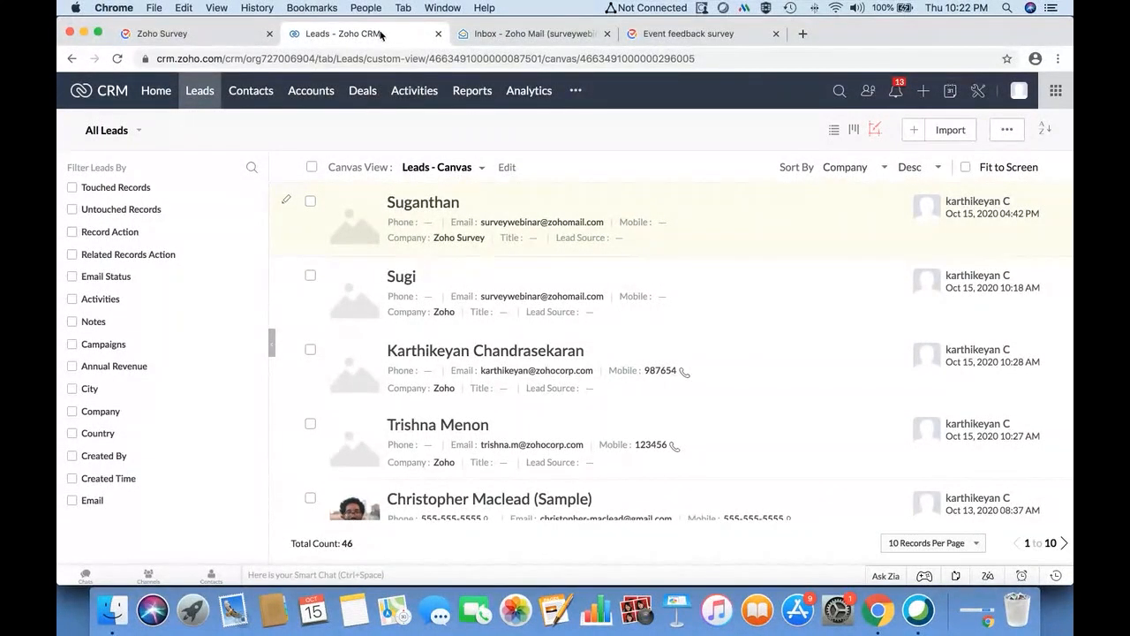
- Change the Leads integration's sync type to Add/Update record and save it
click(221, 34)
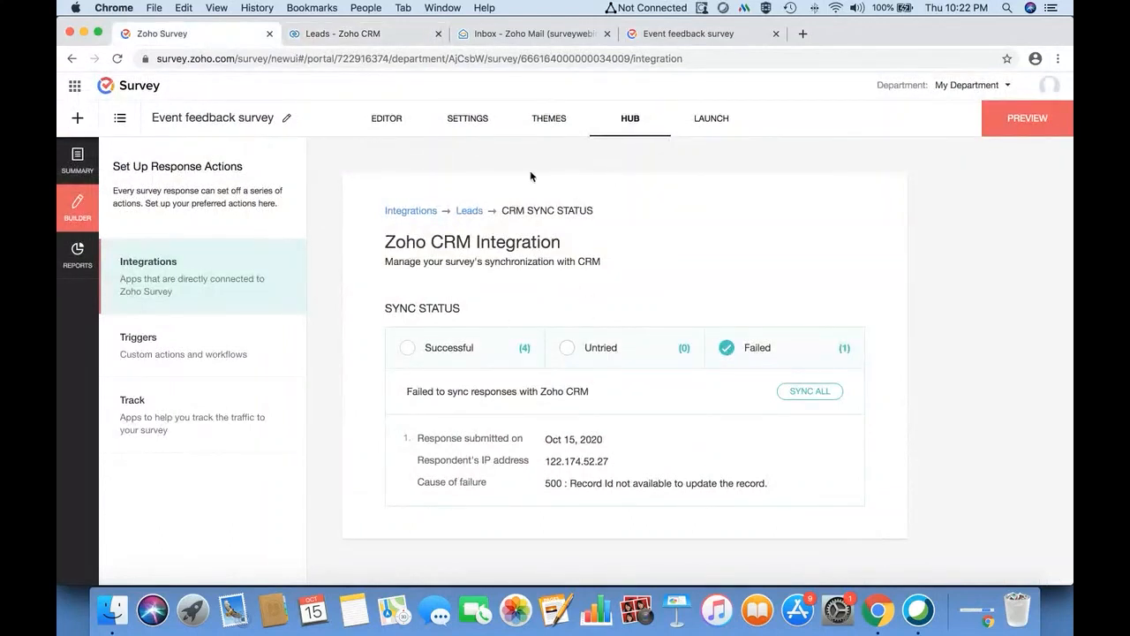
click(470, 211)
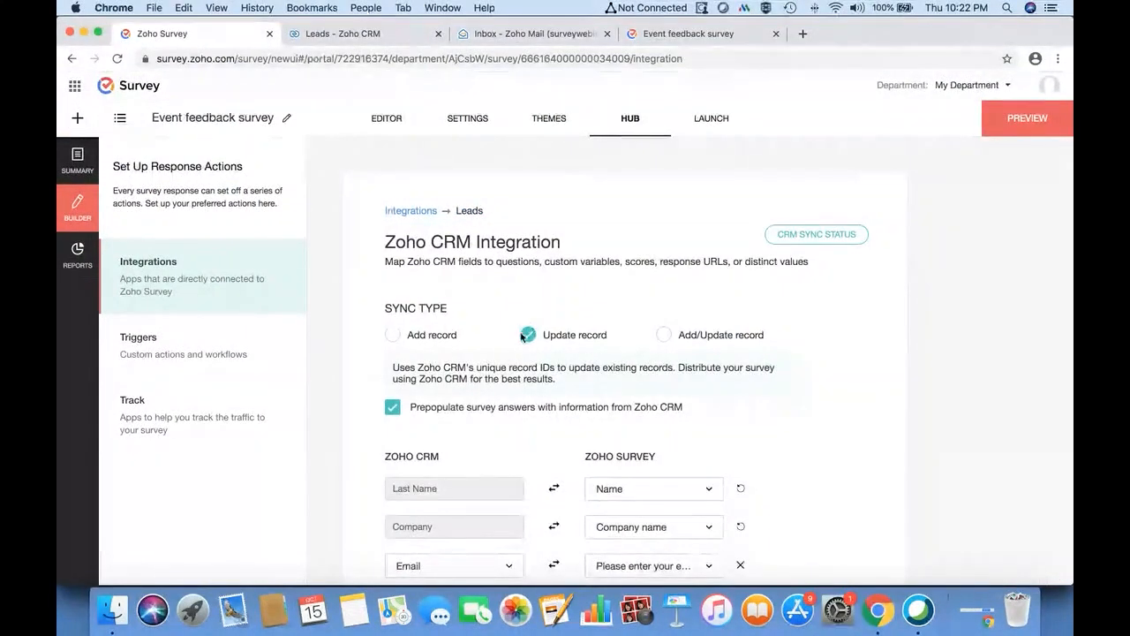
click(663, 335)
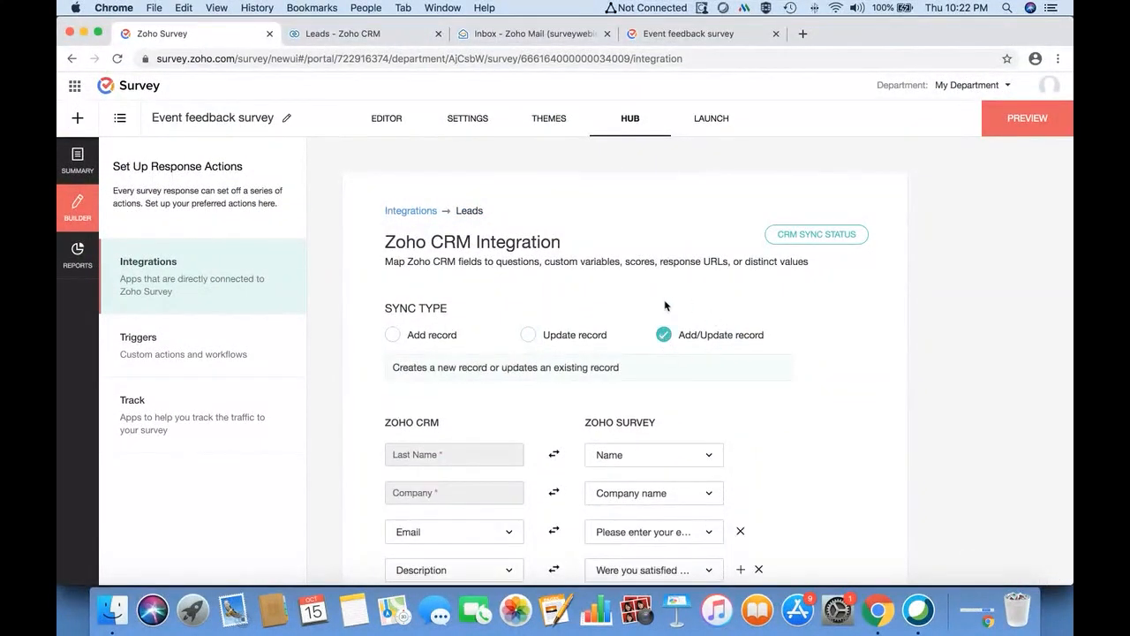
scroll(667, 354, down, 5)
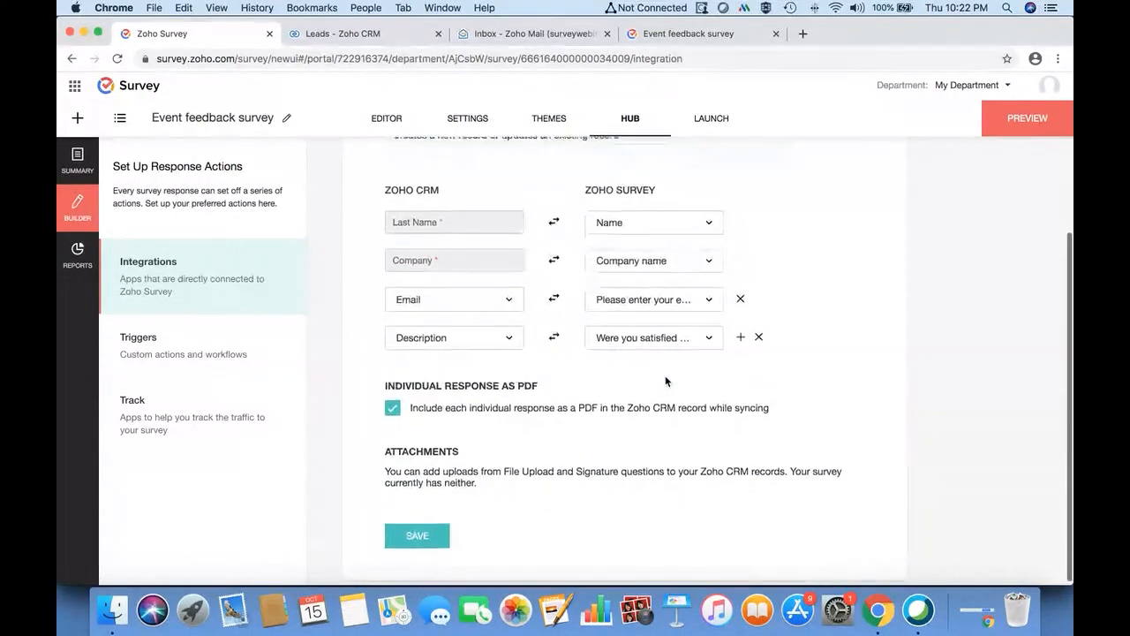
click(412, 536)
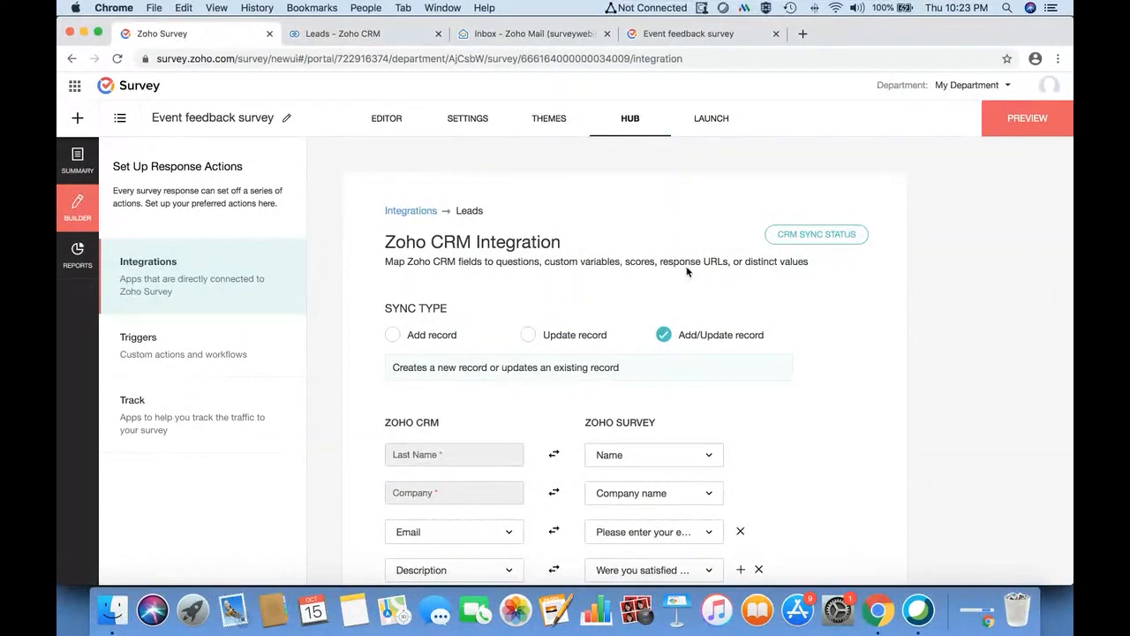
- Look over the saved Leads mapping, then go to the survey's question editor
scroll(608, 255, down, 5)
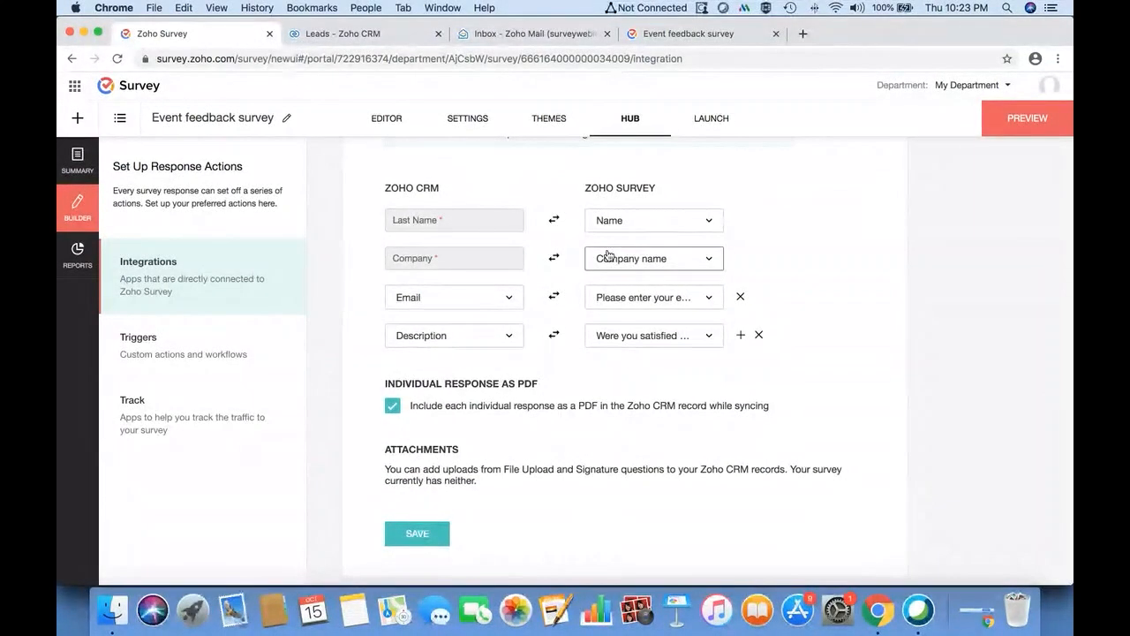
scroll(608, 256, up, 5)
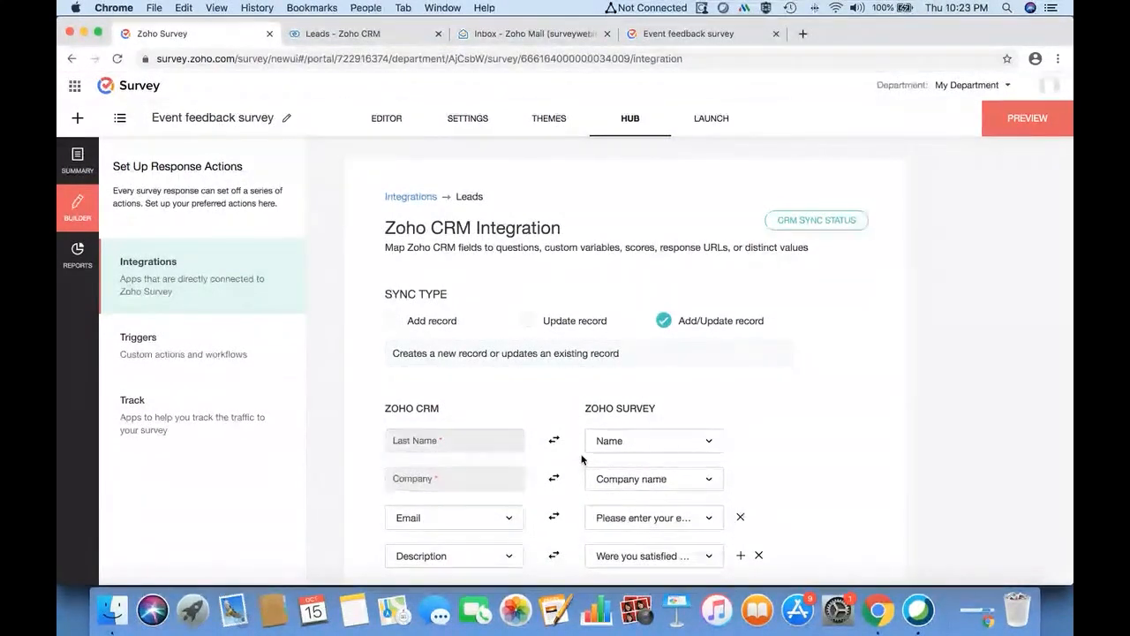
scroll(636, 464, down, 3)
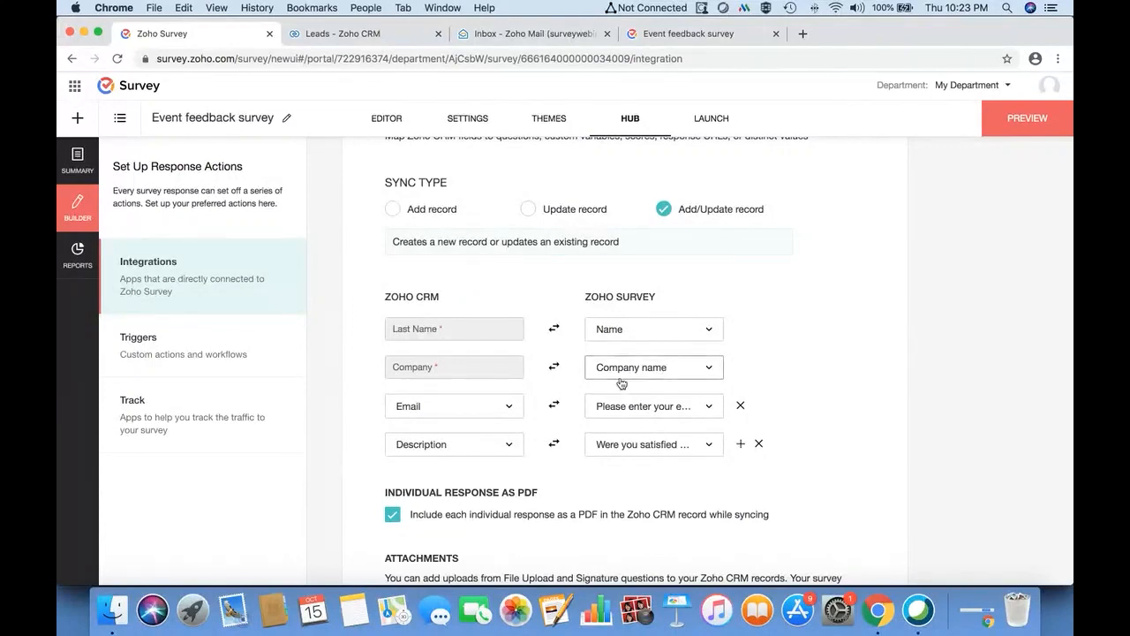
scroll(506, 270, up, 2)
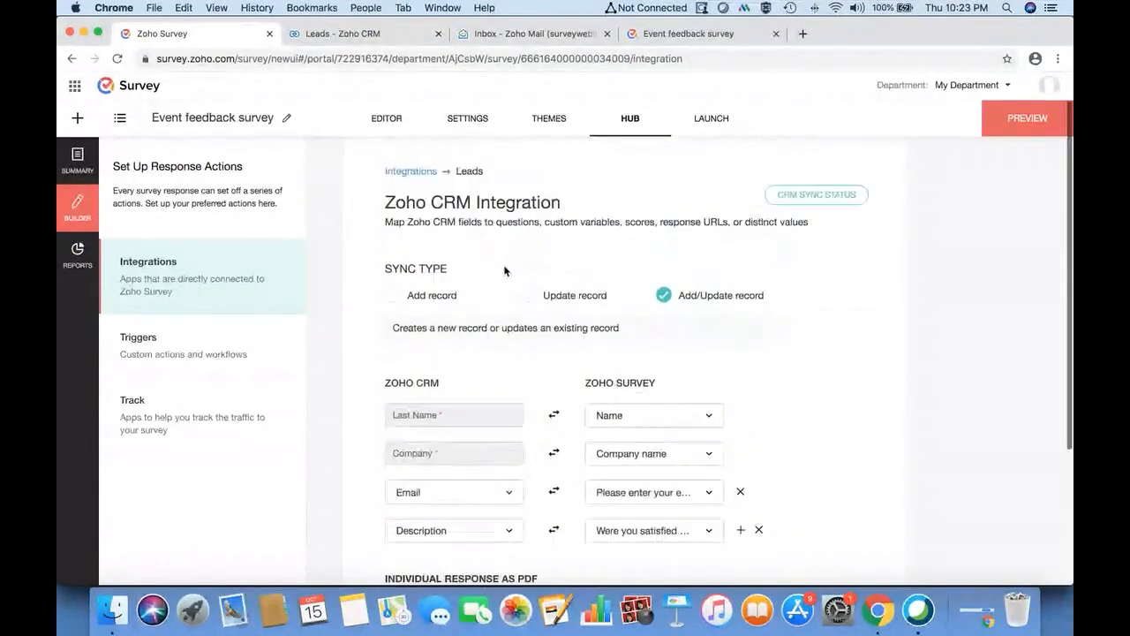
click(386, 117)
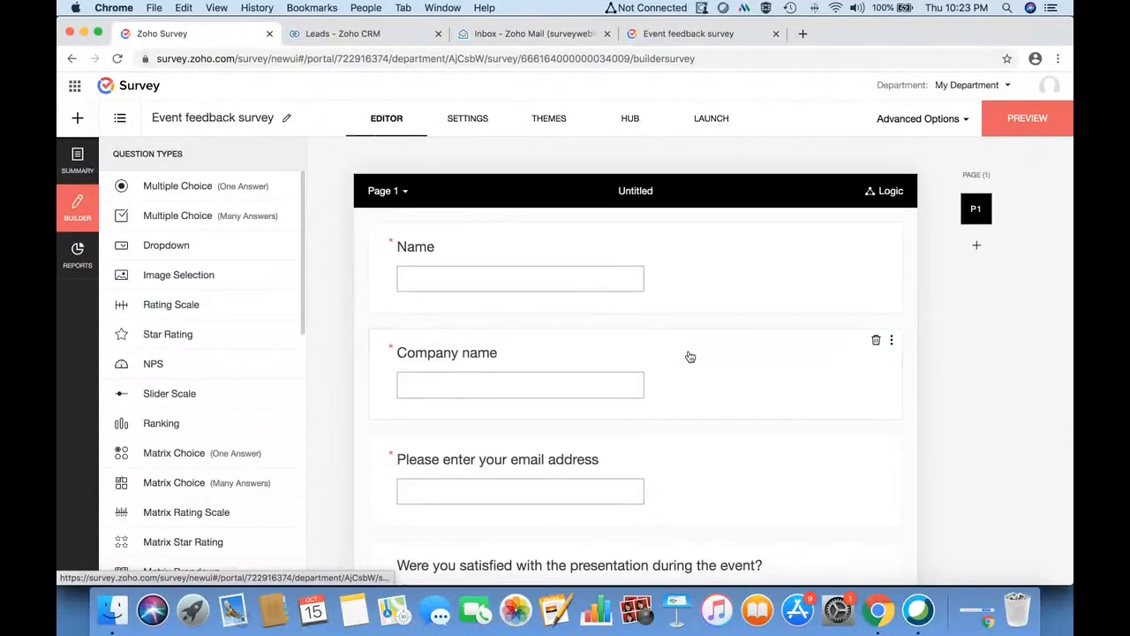
- Delete the Company name question and reopen the CRM Leads field mapping via Settings > Hub
click(876, 340)
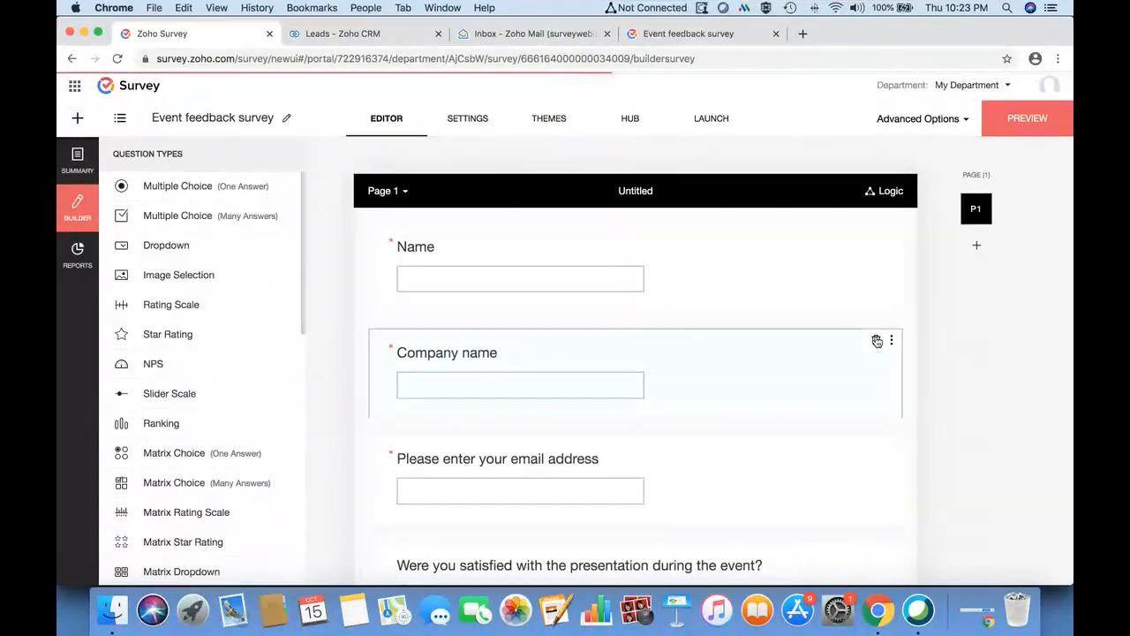
click(472, 118)
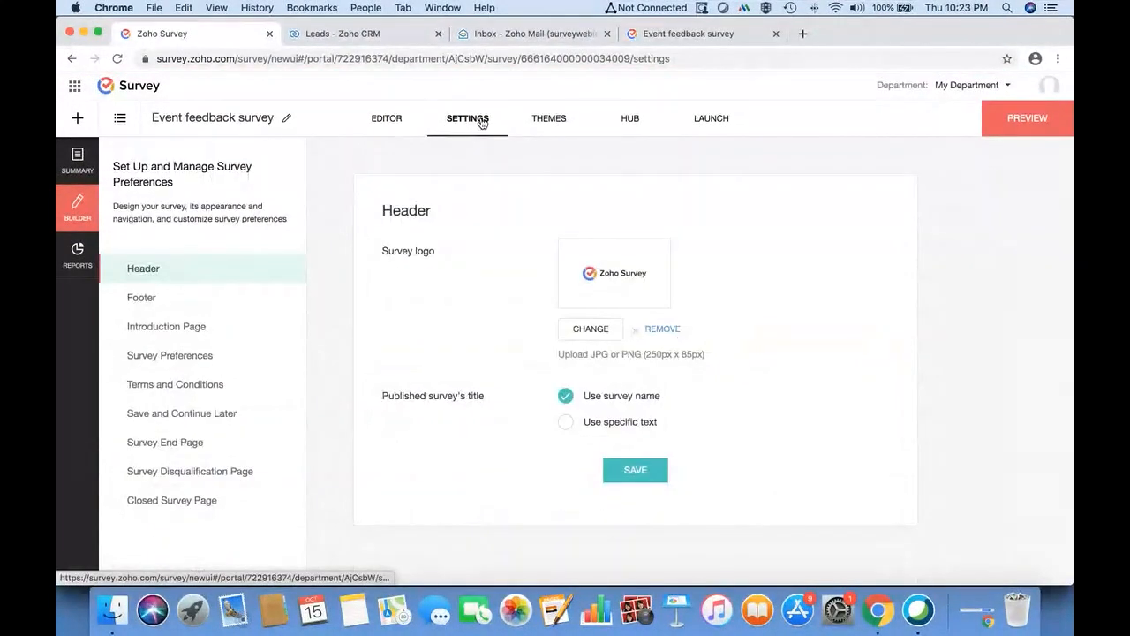
click(633, 120)
scroll(462, 477, down, 1)
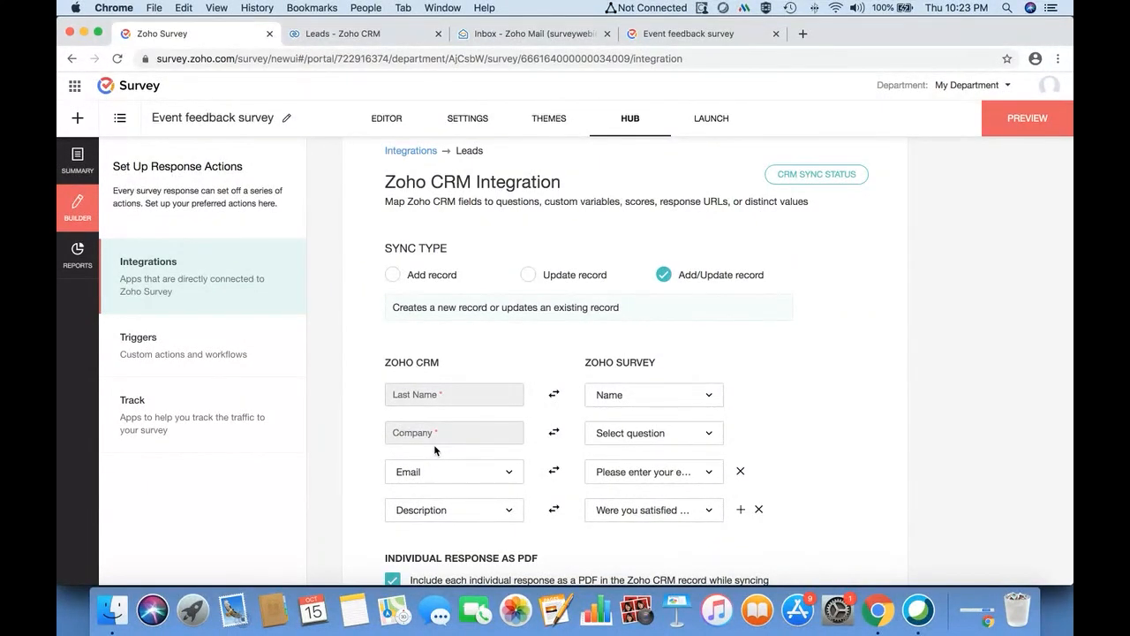
- Map the CRM Company field to the direct value 'Event satisfaction' and save the integration
click(711, 440)
scroll(724, 347, down, 5)
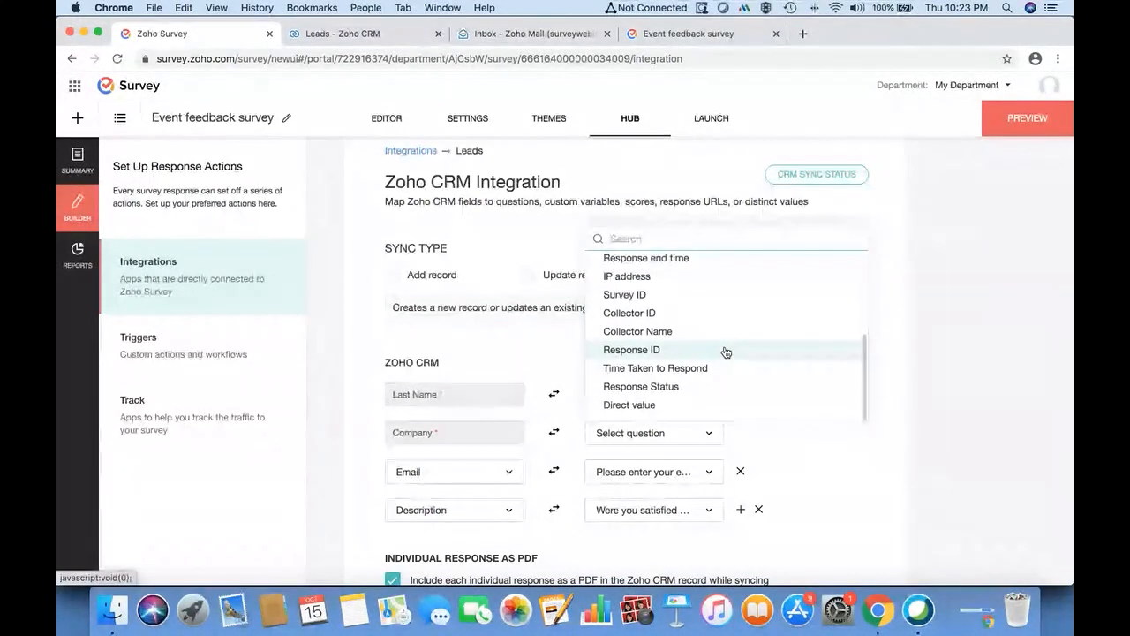
click(637, 406)
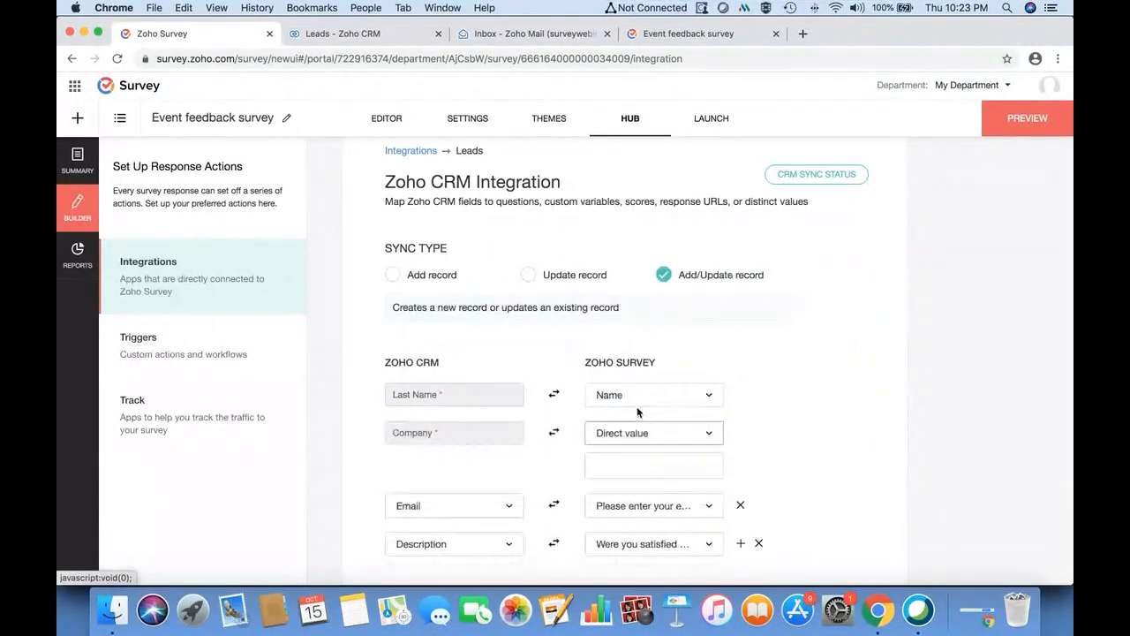
click(619, 462)
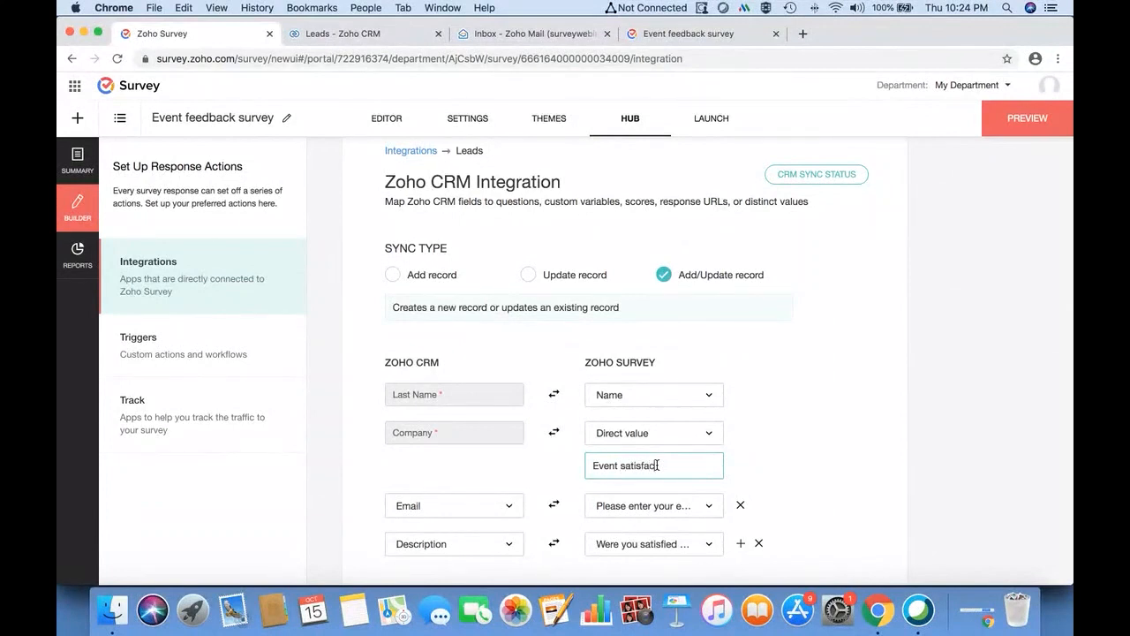
text(tion)
scroll(574, 389, down, 3)
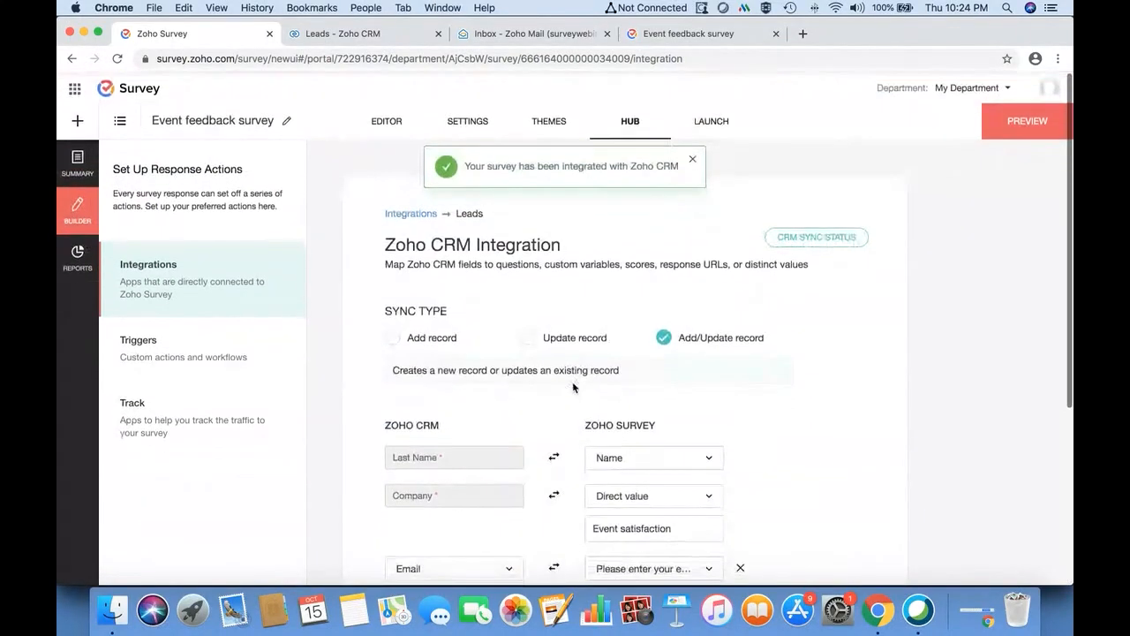
click(375, 34)
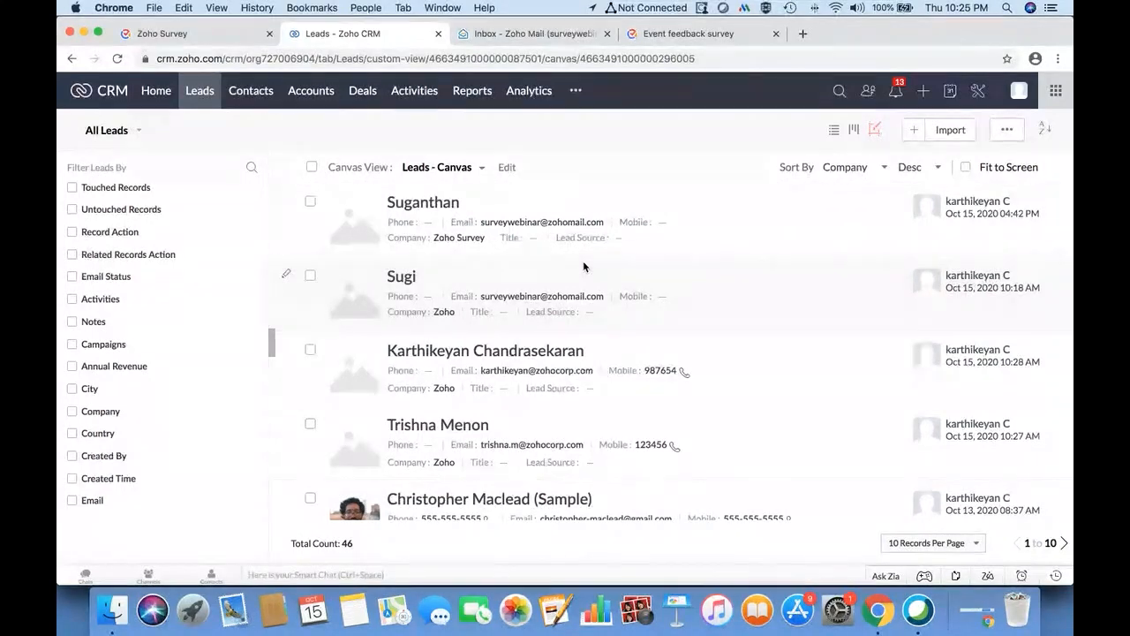
- Review the CRM sync status, checking the one failed response and the empty Untried list
click(225, 34)
click(826, 235)
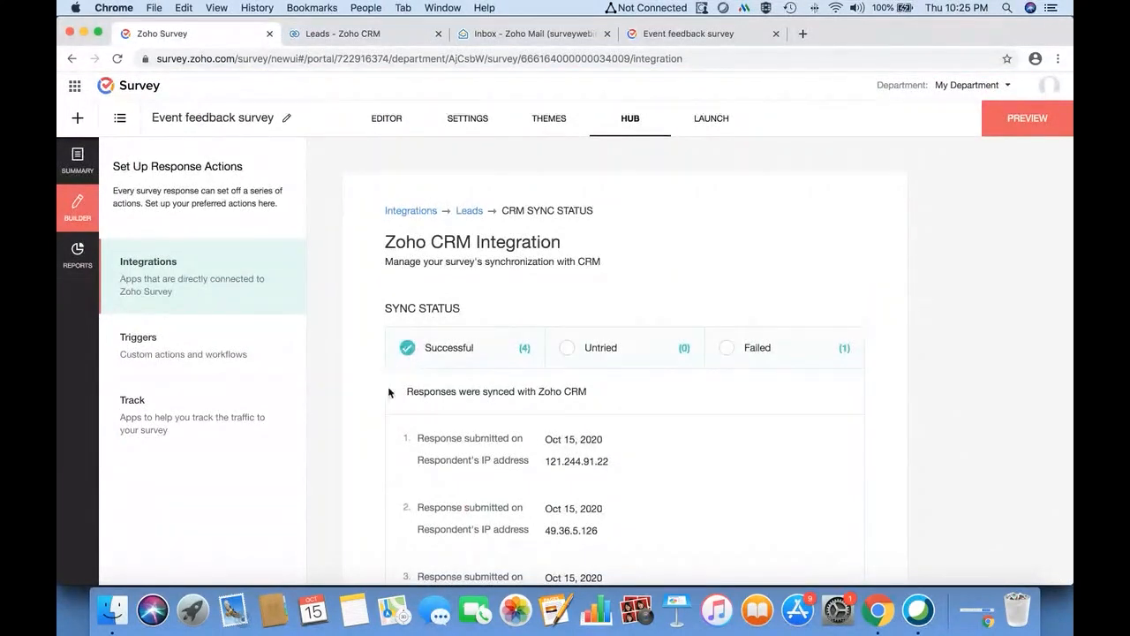
click(727, 347)
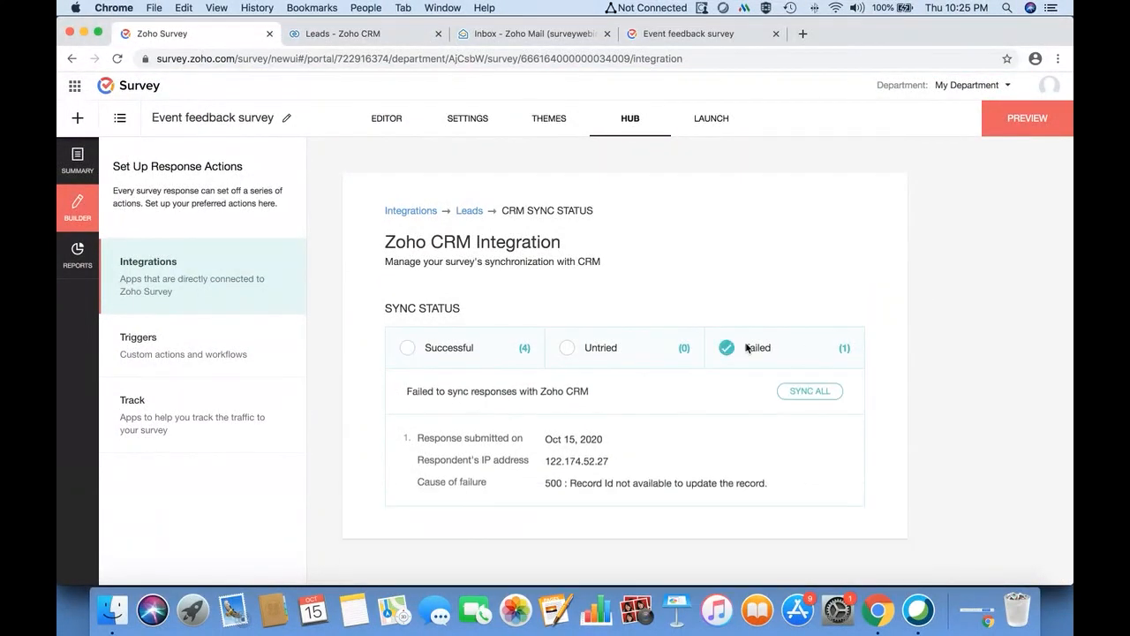
click(567, 348)
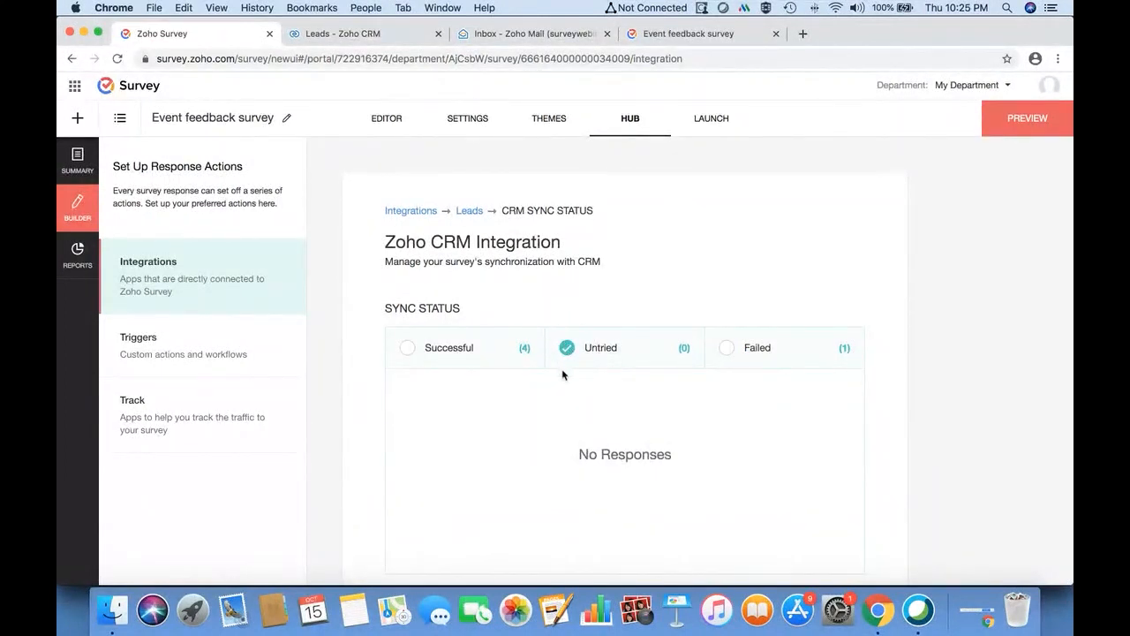
scroll(564, 417, down, 1)
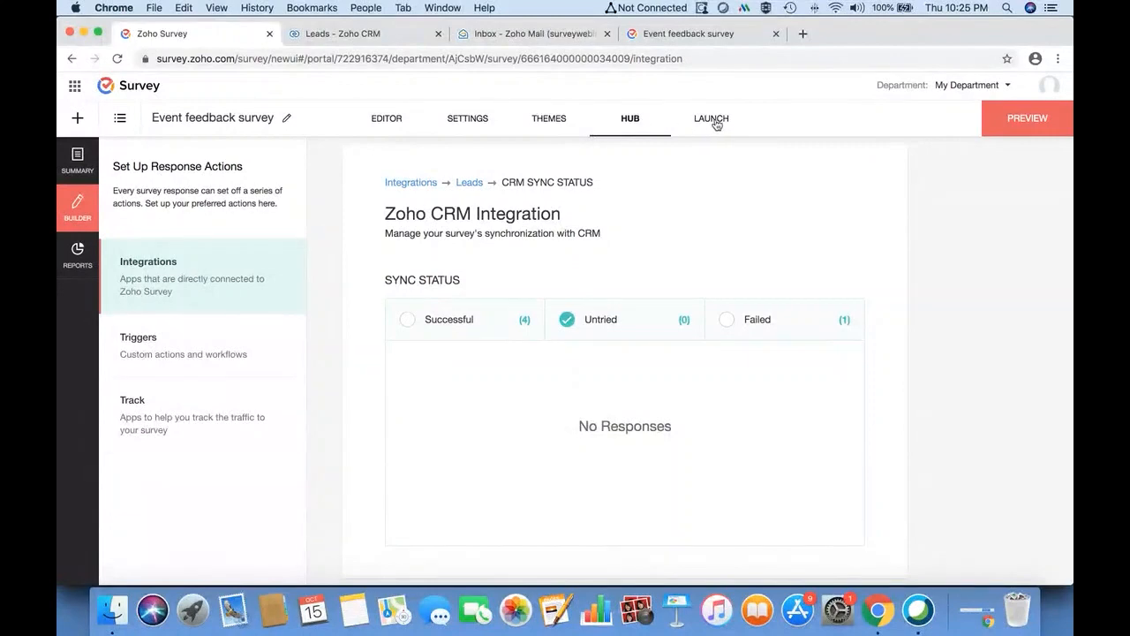
- Add page 2 with a single-answer multiple choice question 'Did you like this webinar?'
click(391, 119)
scroll(545, 371, down, 2)
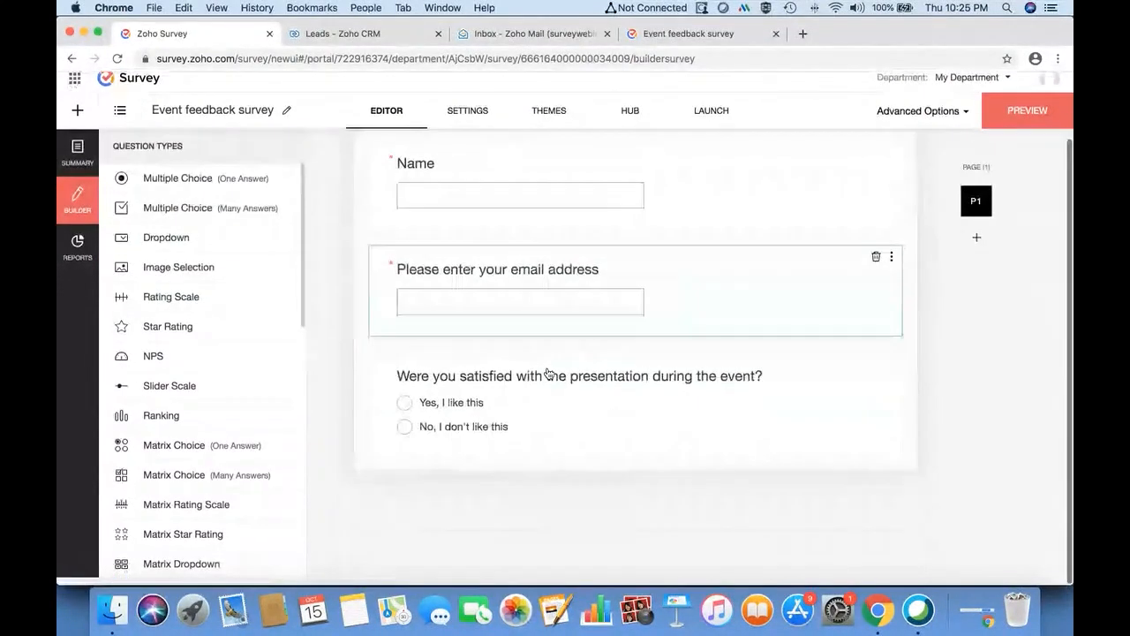
click(976, 245)
click(641, 449)
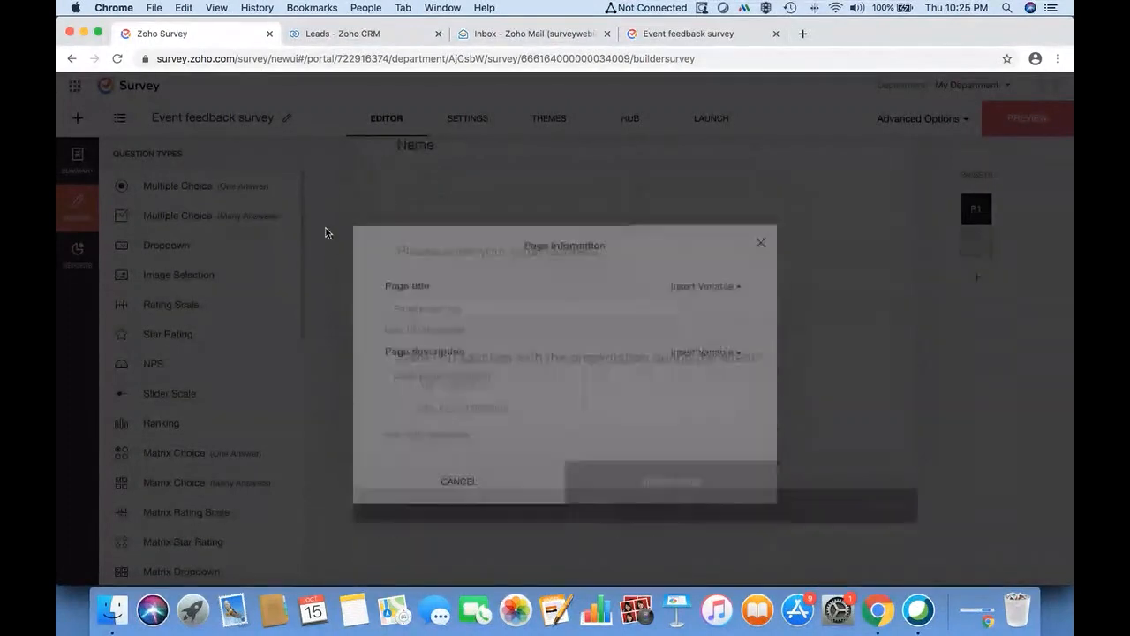
scroll(202, 368, down, 3)
scroll(225, 265, up, 3)
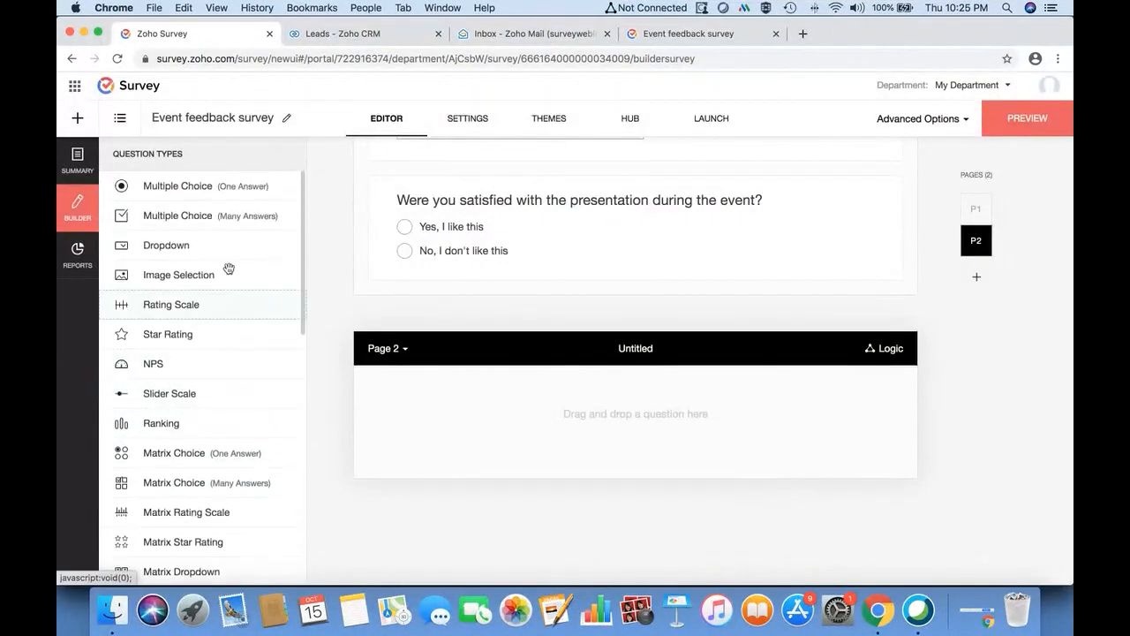
drag(218, 188, 570, 409)
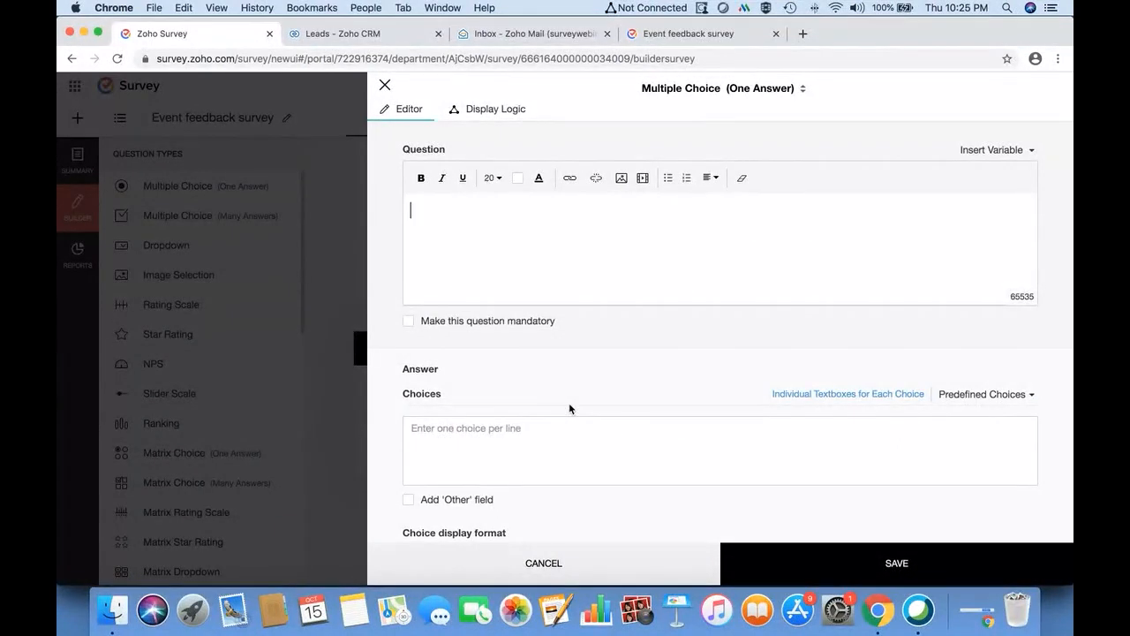
text(Did you like this webinar?)
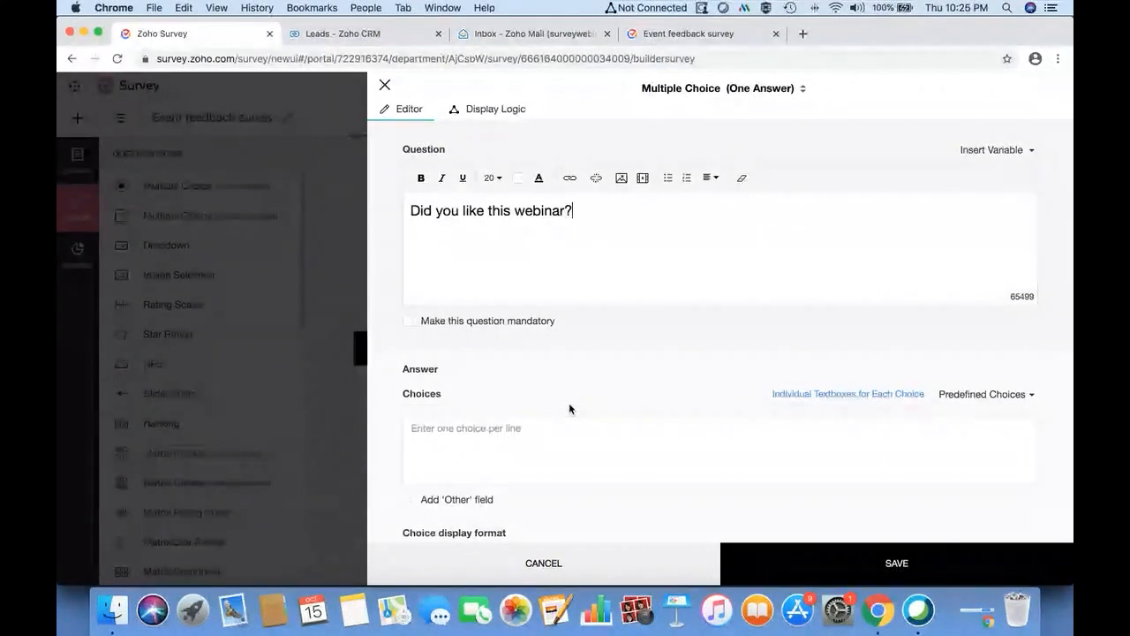
- Fill its answers with the predefined Yes-No set, save it, and bring up the launch page
click(560, 437)
click(1007, 395)
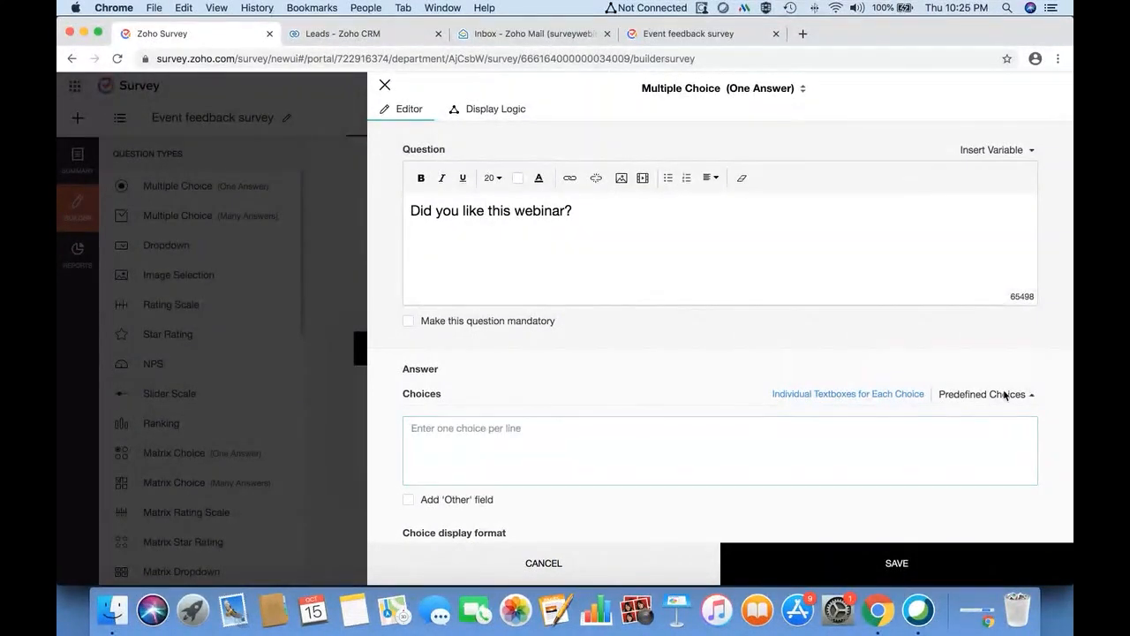
scroll(937, 337, down, 2)
scroll(936, 336, down, 2)
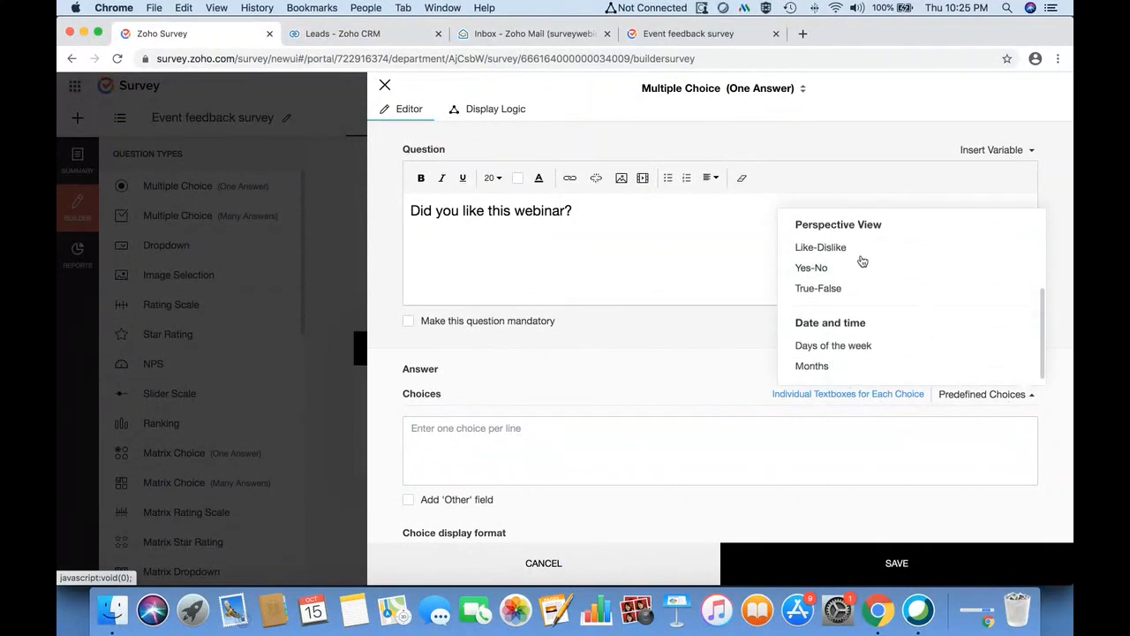
click(845, 270)
click(893, 582)
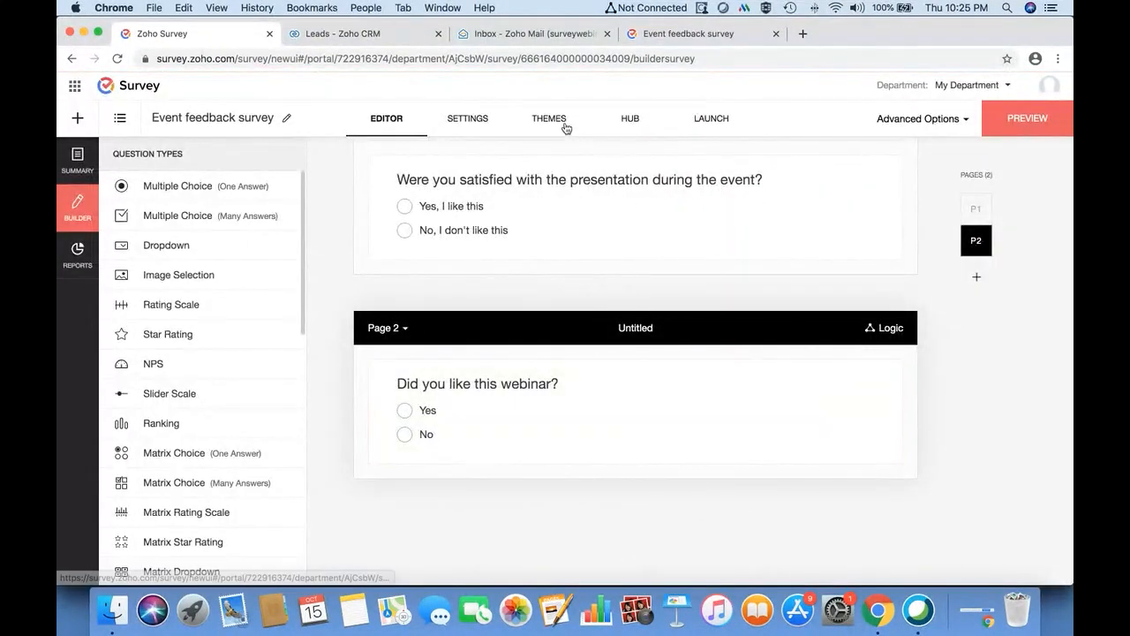
click(715, 123)
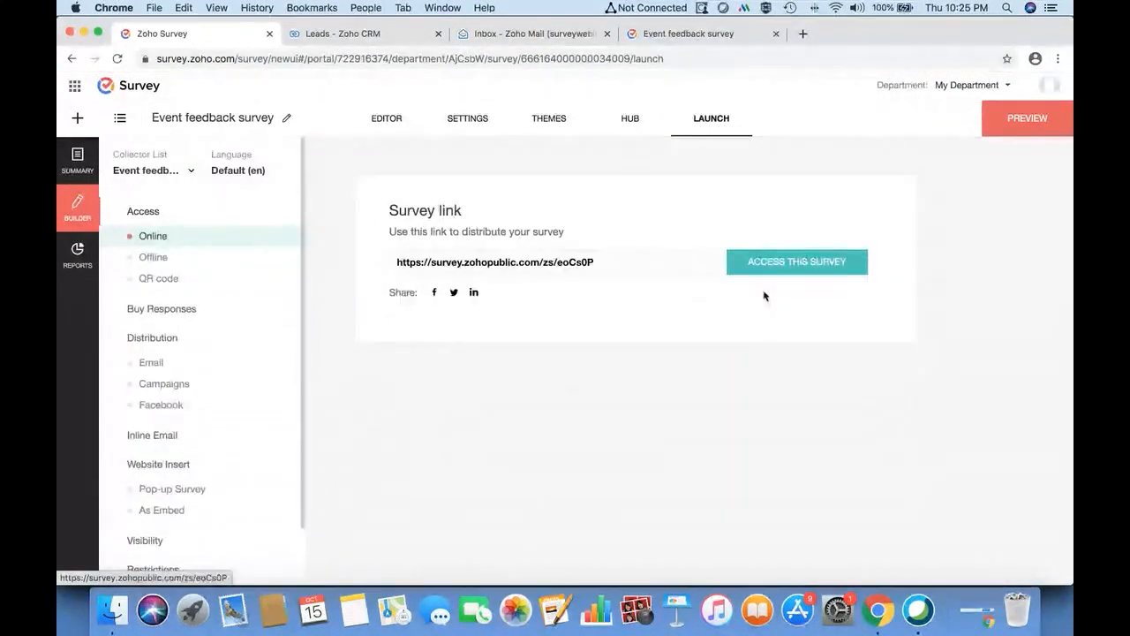
- Open the live survey and enter the respondent's name and email address
click(804, 259)
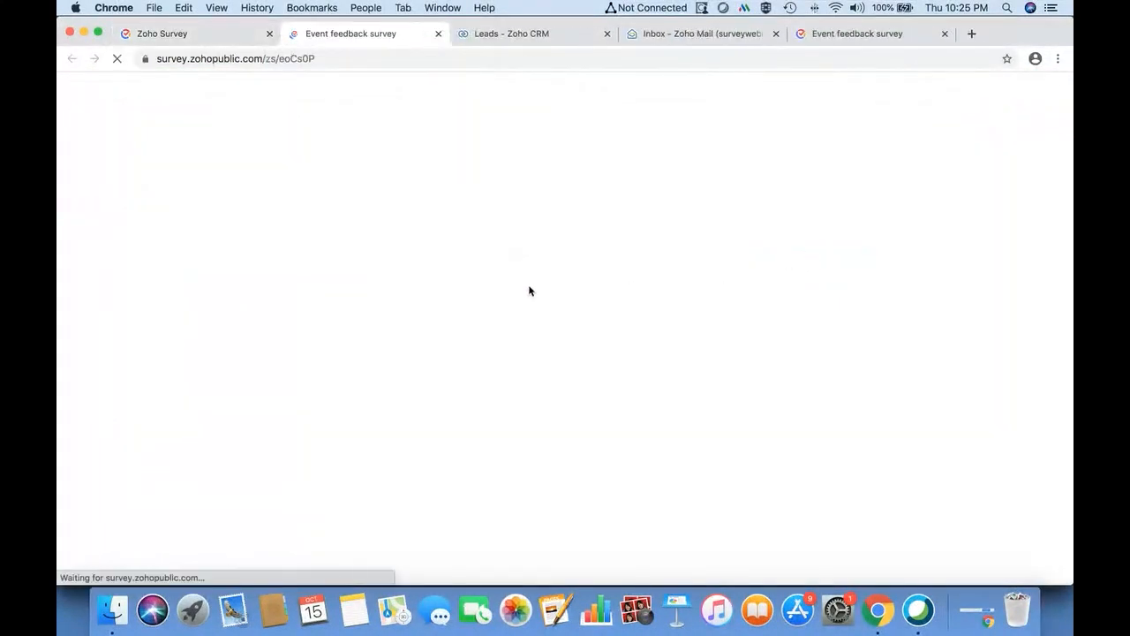
click(349, 343)
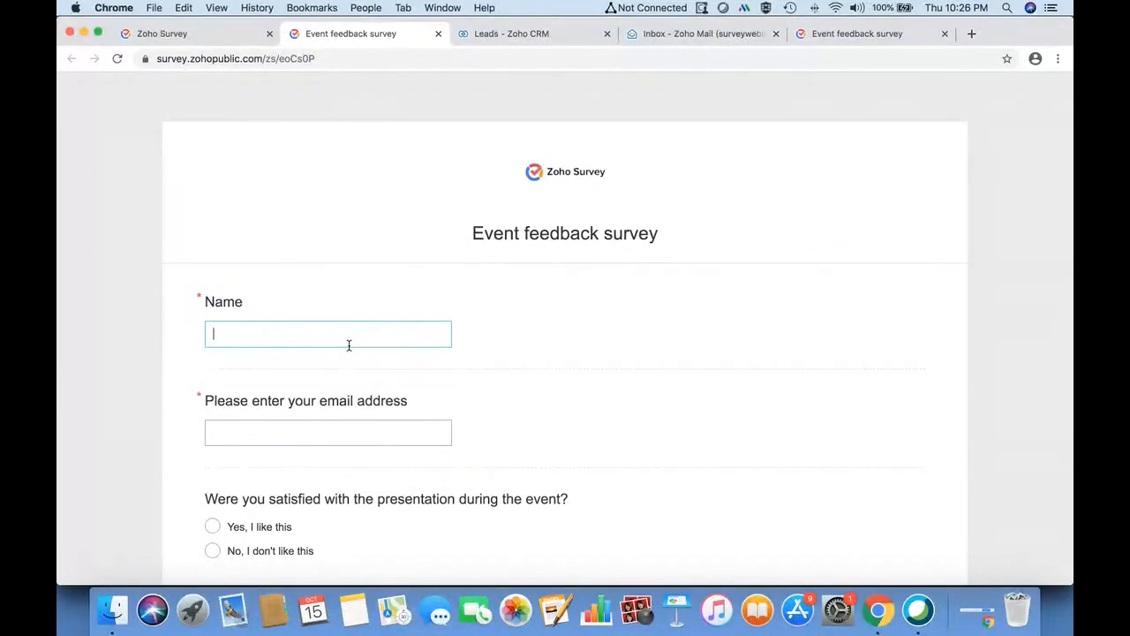
text(Sugi)
click(371, 425)
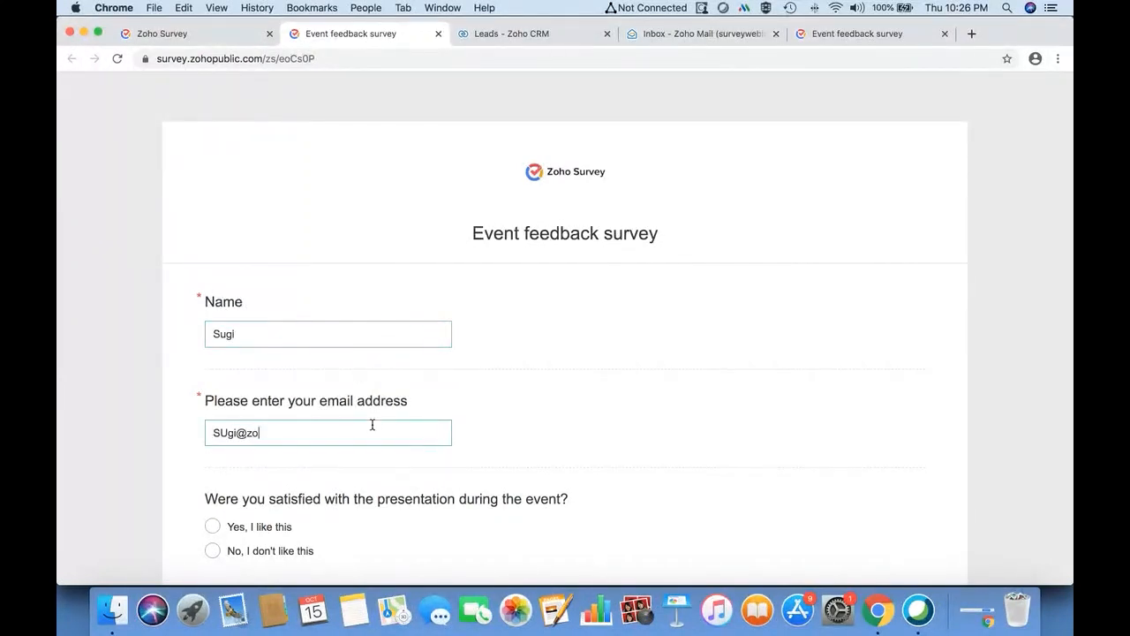
- Answer 'No, I don't like this', continue to page 2, and close without submitting
scroll(371, 426, down, 3)
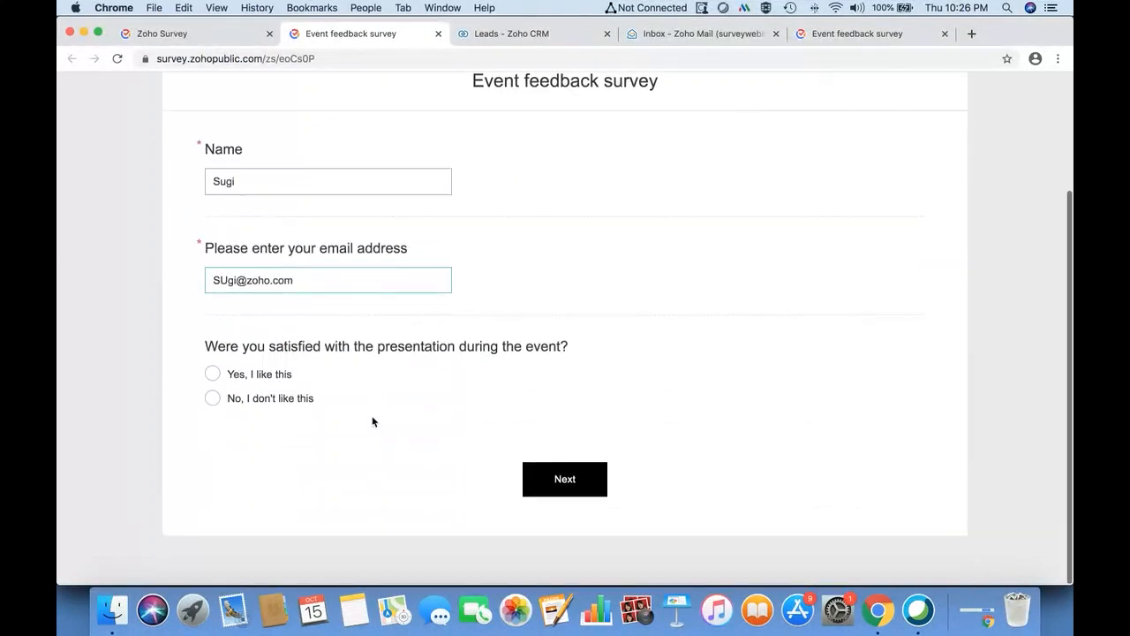
click(294, 396)
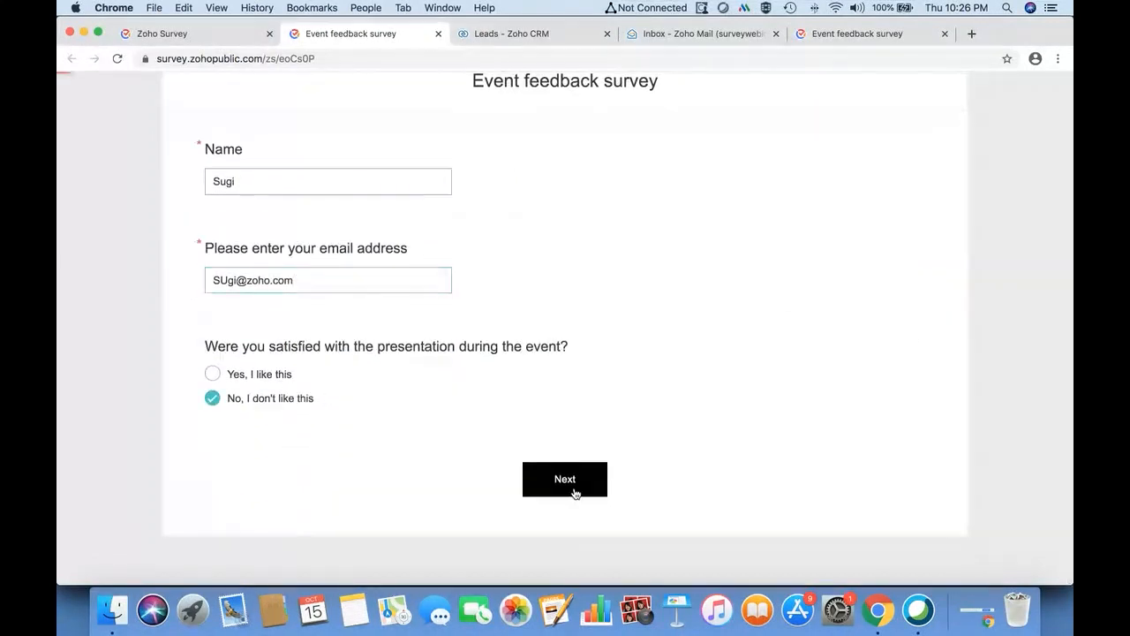
click(572, 492)
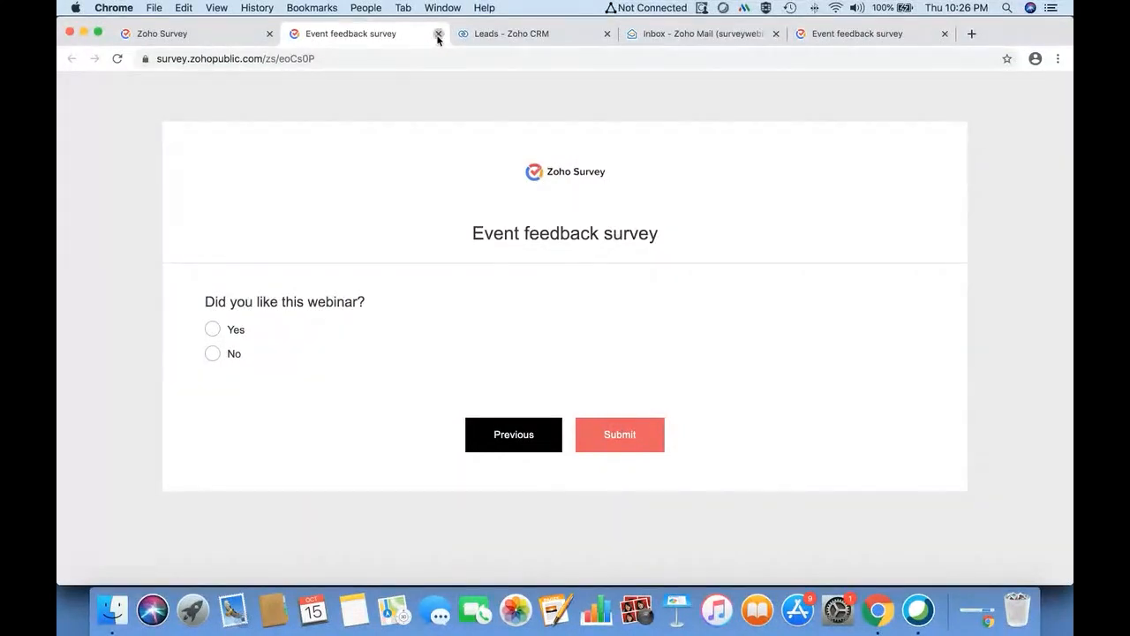
click(438, 34)
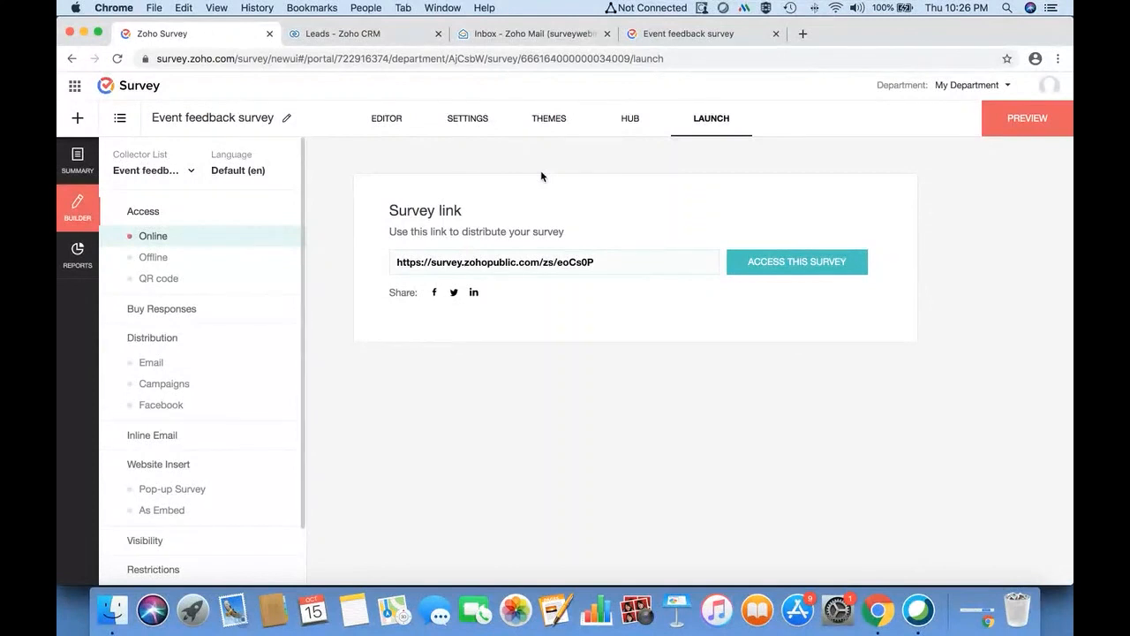
- Filter reports to Partial Responses, confirming 1 partial and 0 completed, then return to the builder
click(79, 256)
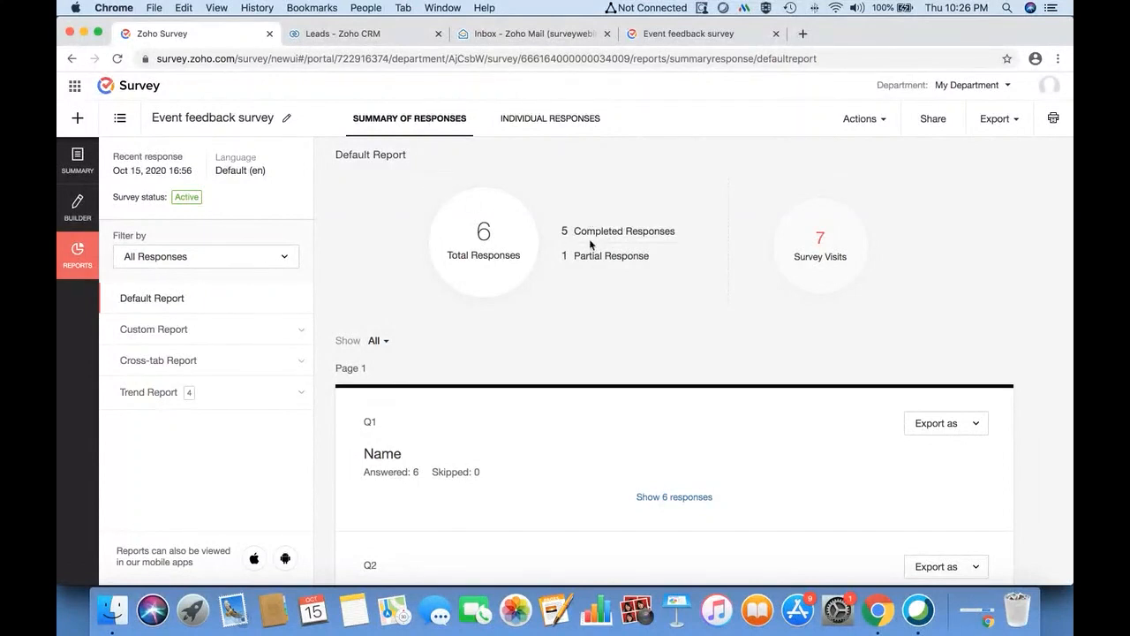
click(228, 255)
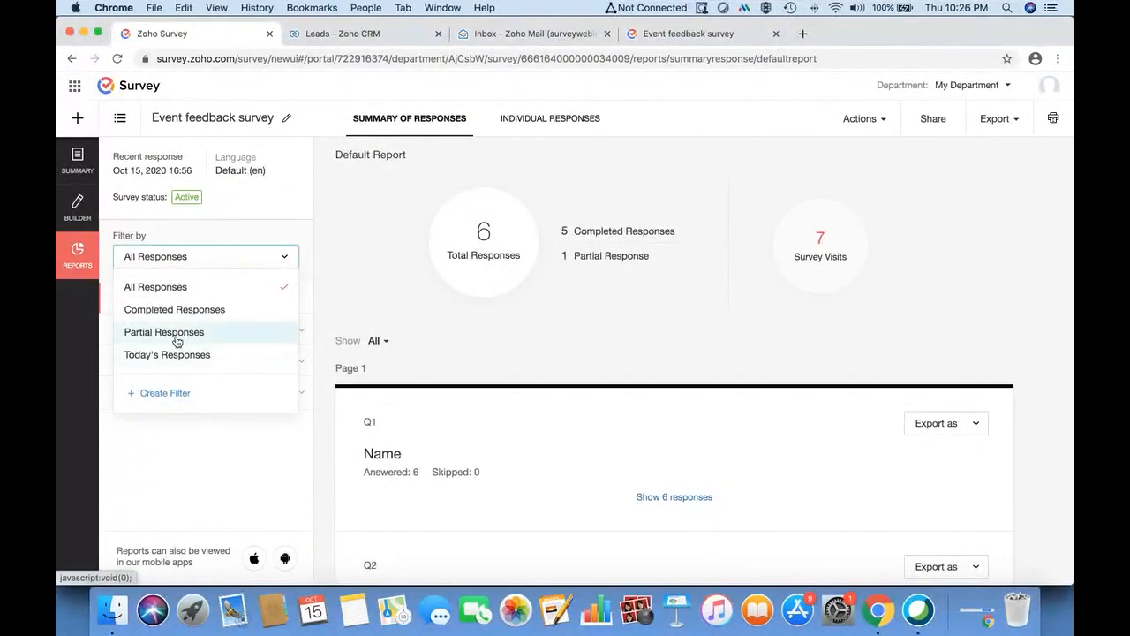
click(176, 341)
scroll(486, 402, down, 1)
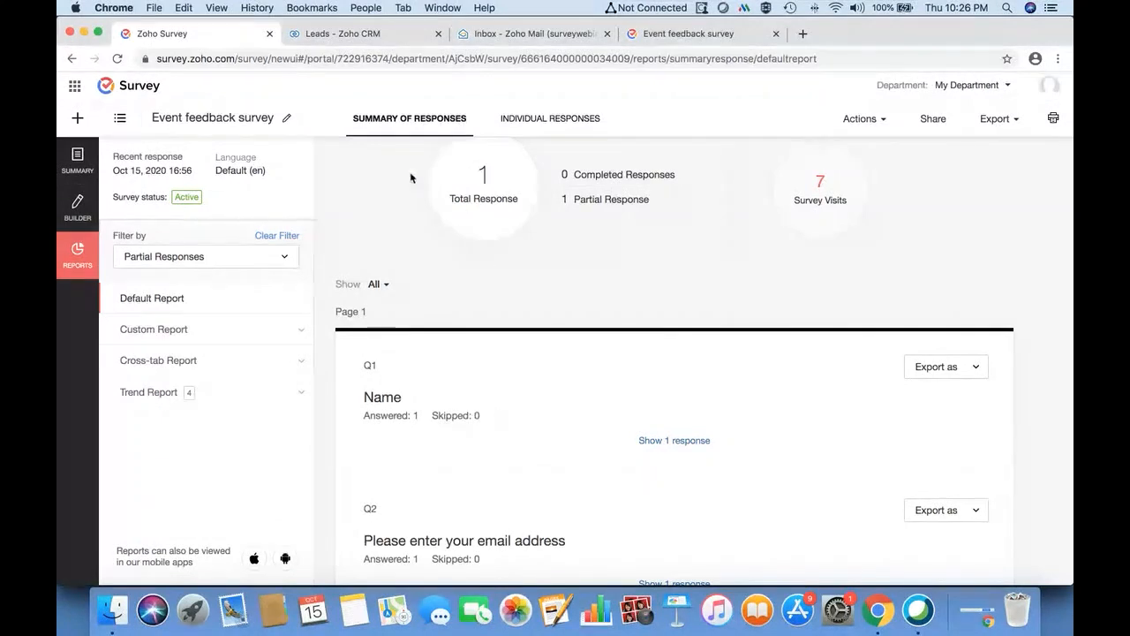
click(79, 206)
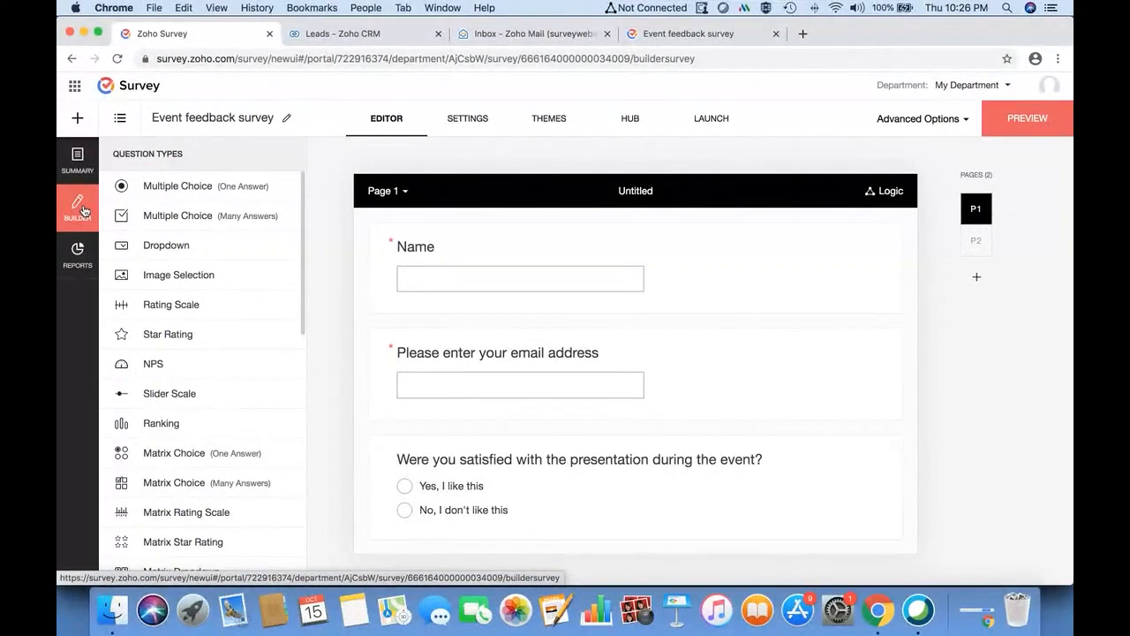
- Refresh the Zoho CRM integration's sync status and list the one untried response
click(631, 120)
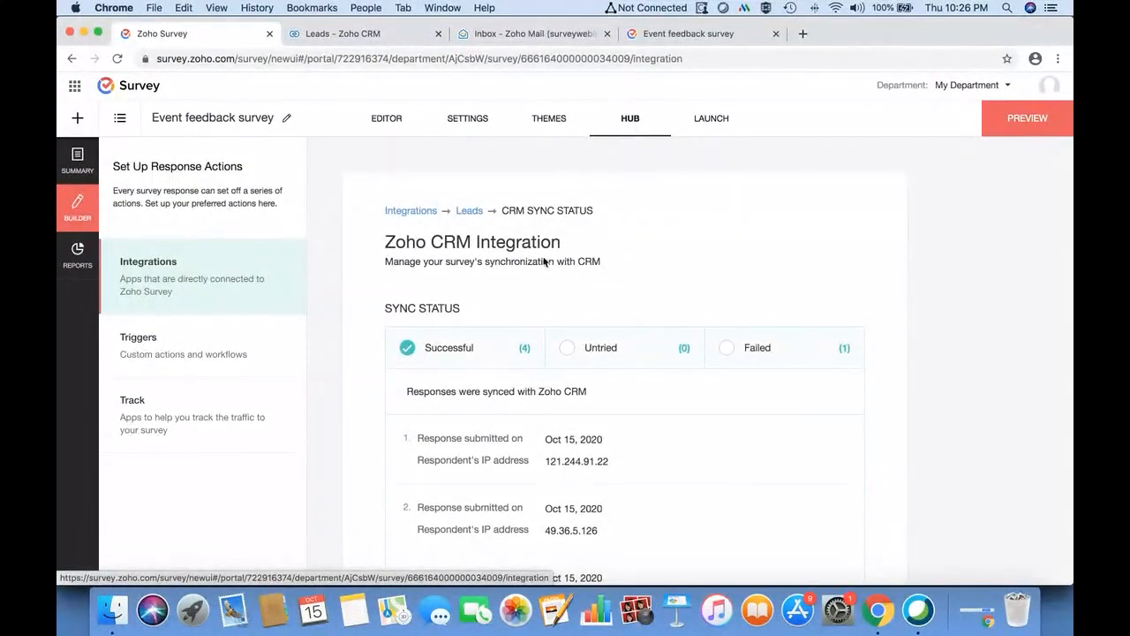
click(469, 210)
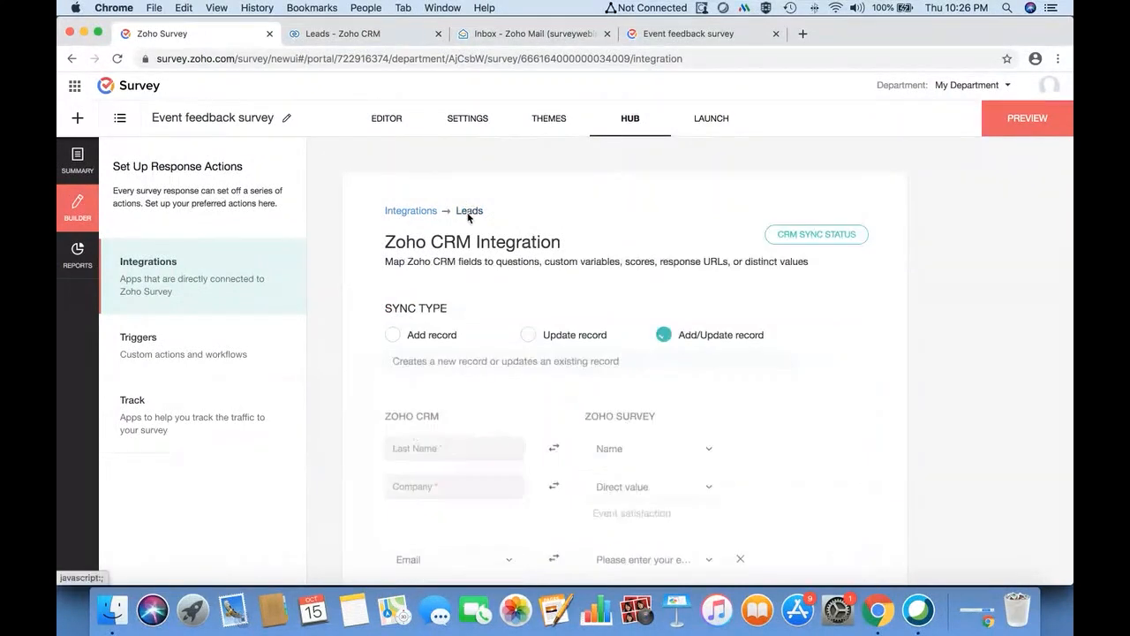
click(816, 234)
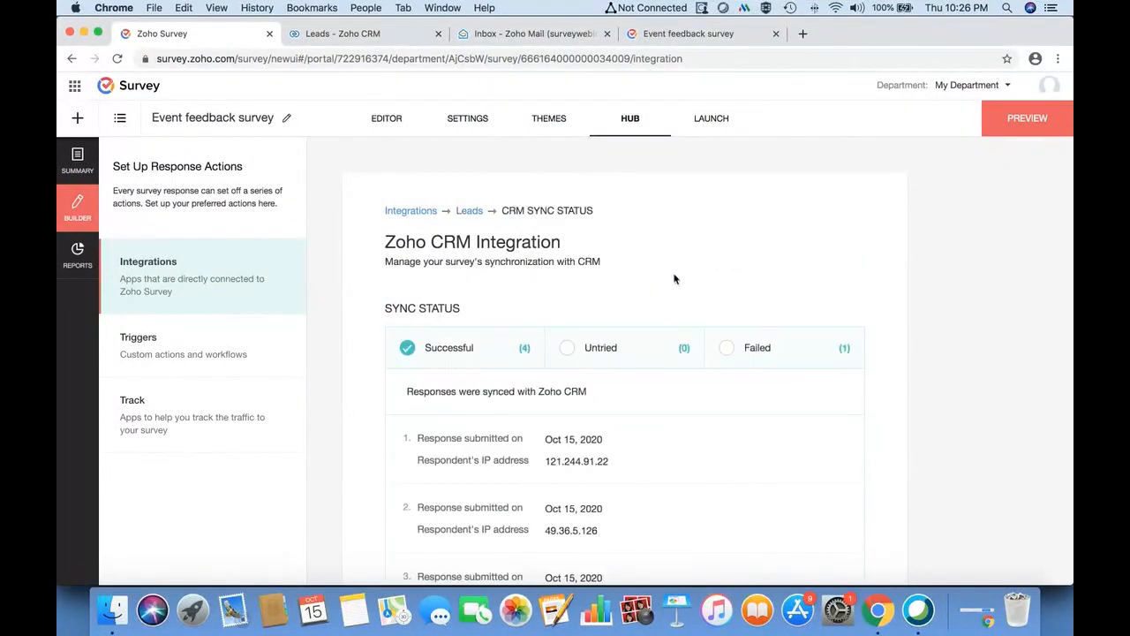
click(116, 58)
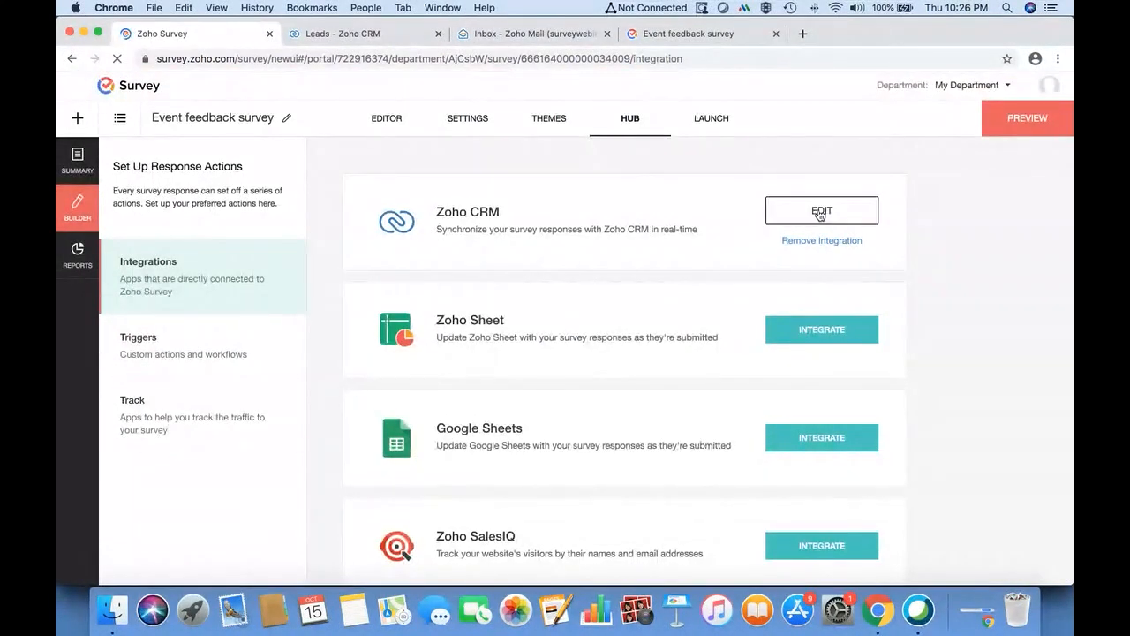
click(820, 212)
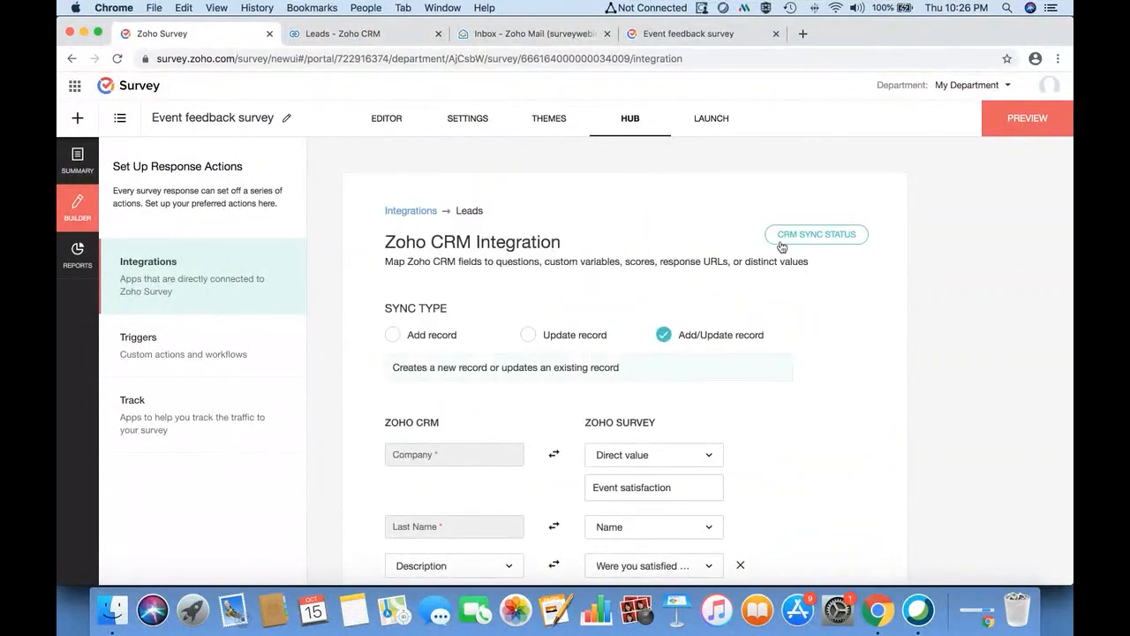
click(796, 244)
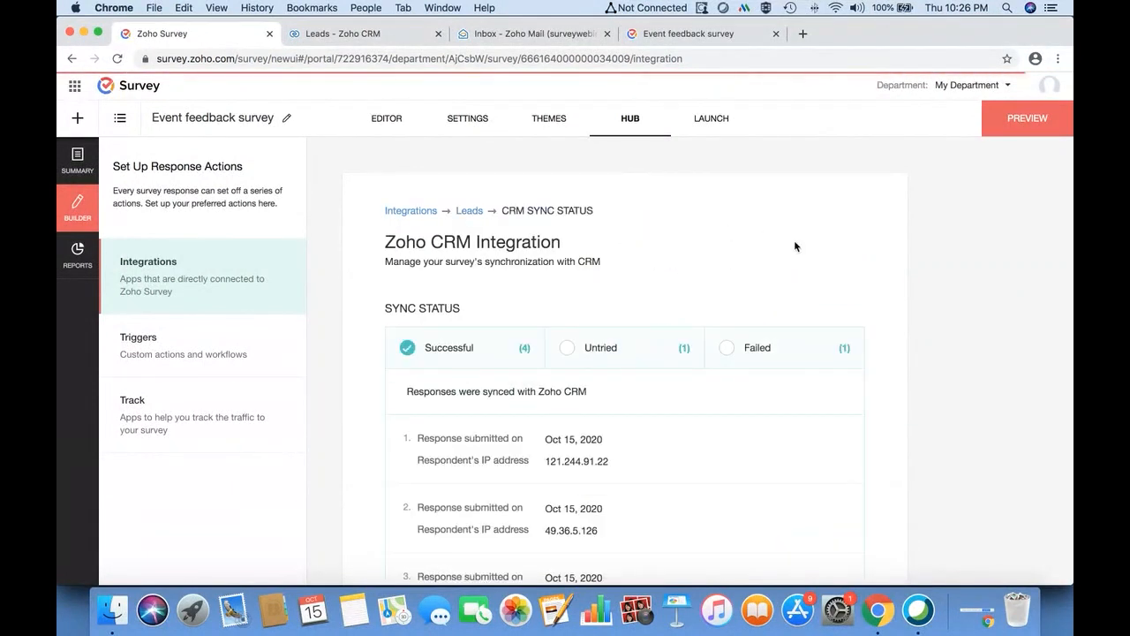
click(563, 350)
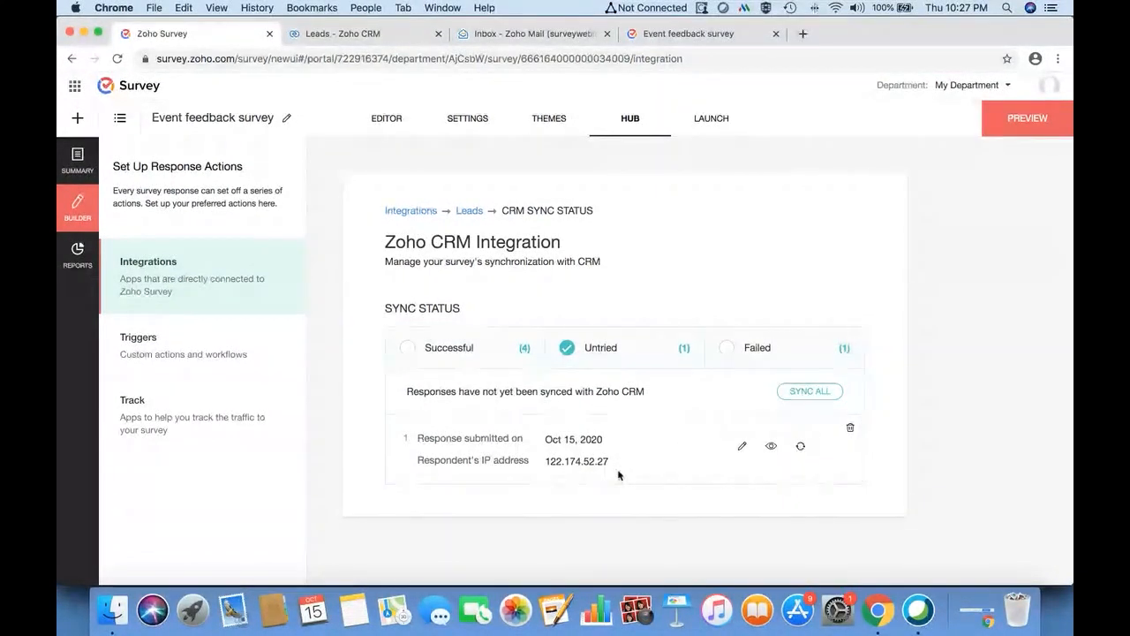
- Sync the untried response so five succeed, then return to the 46-record Zoho CRM Leads list
click(801, 451)
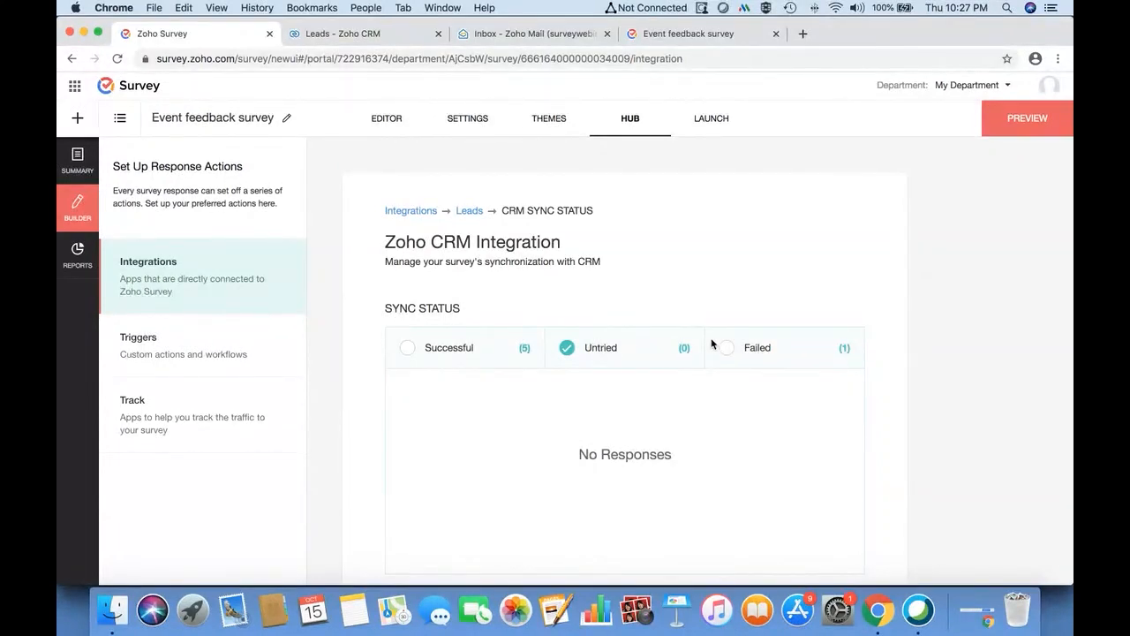
scroll(712, 343, down, 1)
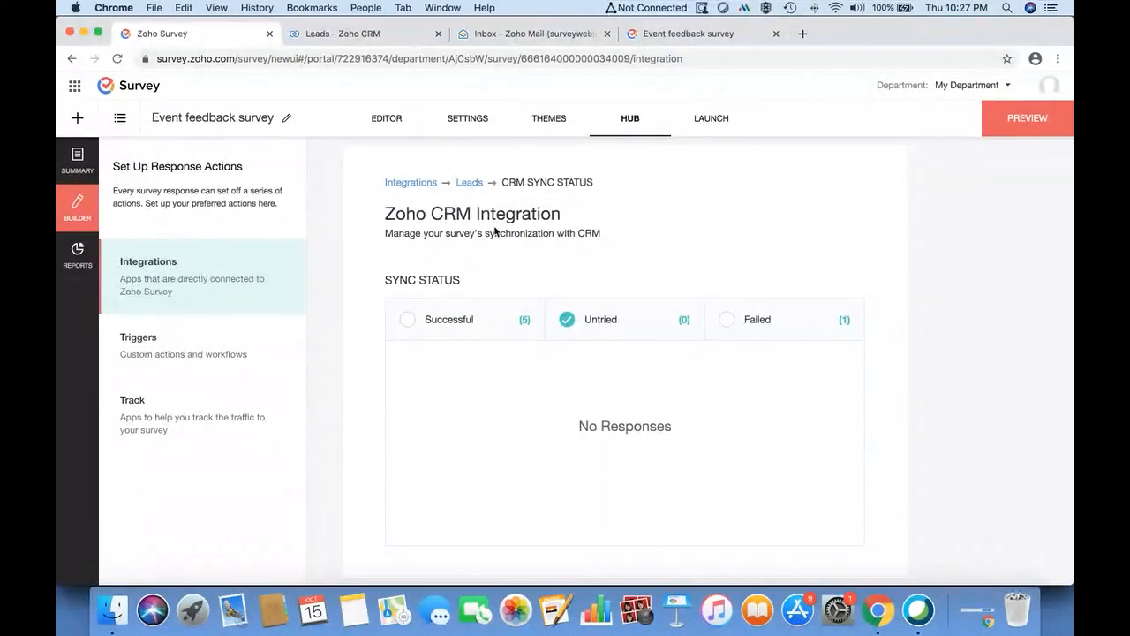
click(467, 183)
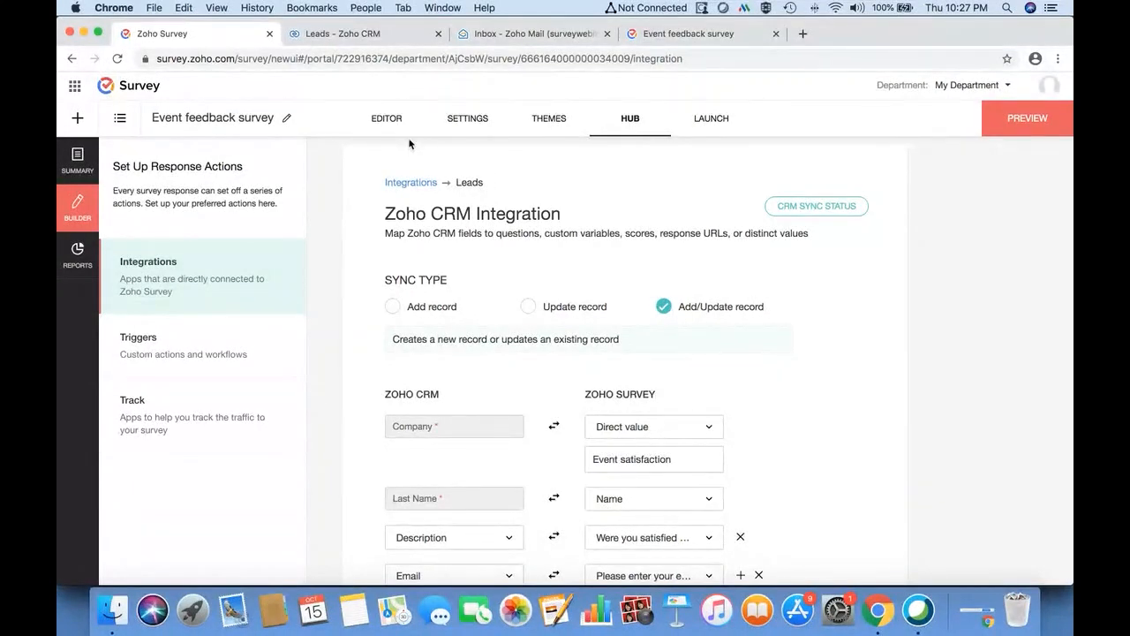
click(378, 37)
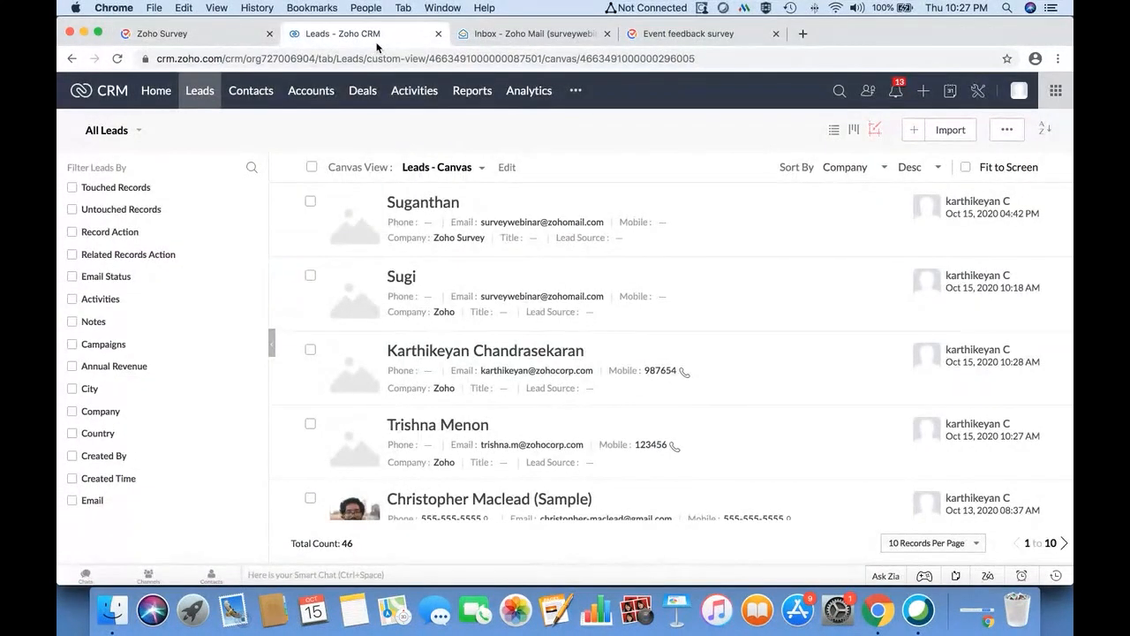